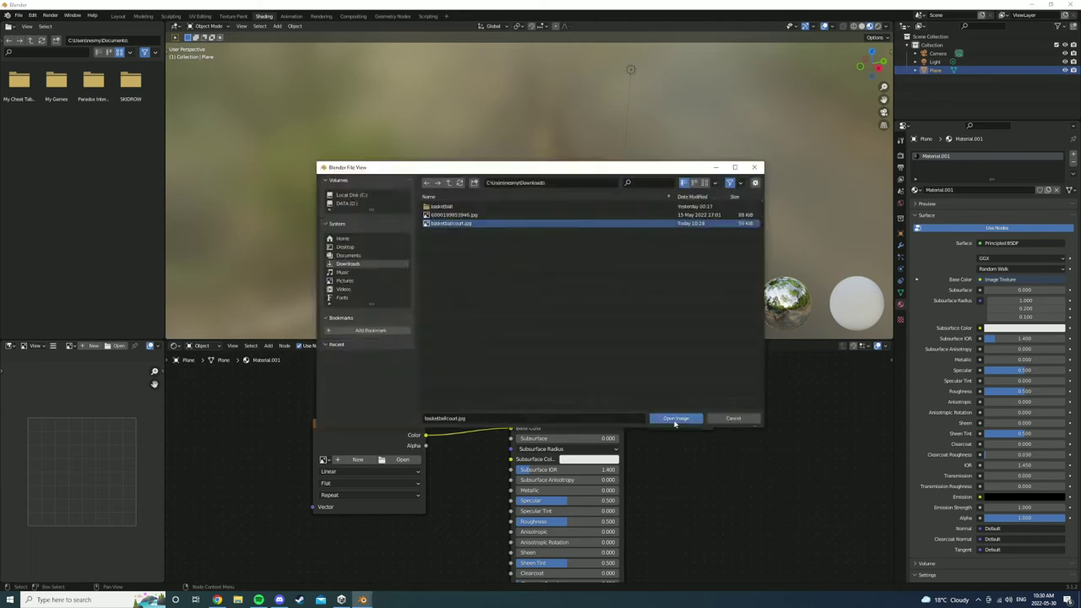
Load basketballcourt.jpg as the court plane's image texture and preview it in the viewport.
mouse_move(636, 214)
middle_mouse_down()
mouse_move(670, 244)
mouse_move(695, 229)
middle_mouse_up()
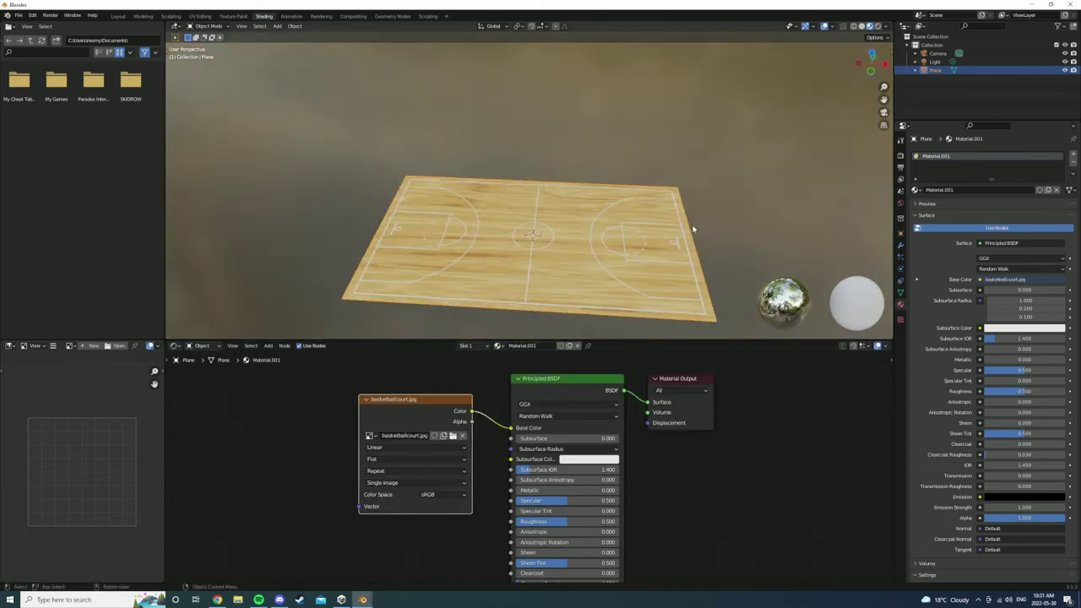
key("z")
middle_click_drag(753, 188, 733, 232)
Add a Bump node and connect it to the shader's Normal input.
key("shift+a")
left_click(489, 540)
left_click(461, 511)
left_click_drag(532, 409, 593, 498)
Drive the Bump Height with a Noise Texture: Scale 200, Detail 0.7, Strength 0.242.
key("shift+a")
type("noise")
left_click(439, 446)
left_click(397, 406)
left_click_drag(425, 410, 481, 445)
middle_click_drag(676, 254, 719, 271)
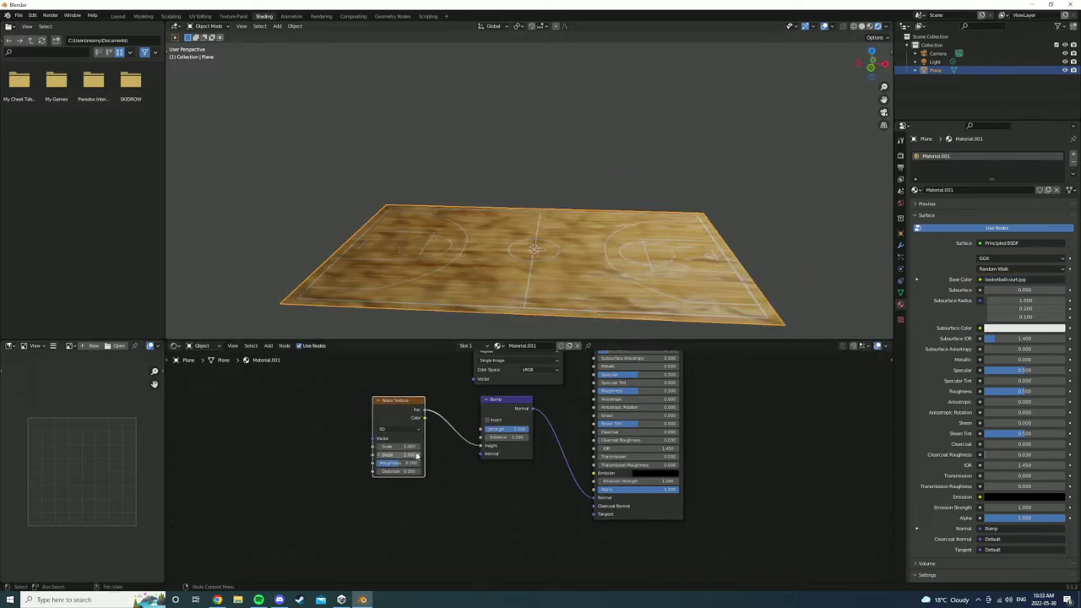
mouse_move(540, 306)
middle_mouse_down()
mouse_move(581, 309)
mouse_move(610, 292)
mouse_move(591, 294)
mouse_move(600, 301)
middle_mouse_up()
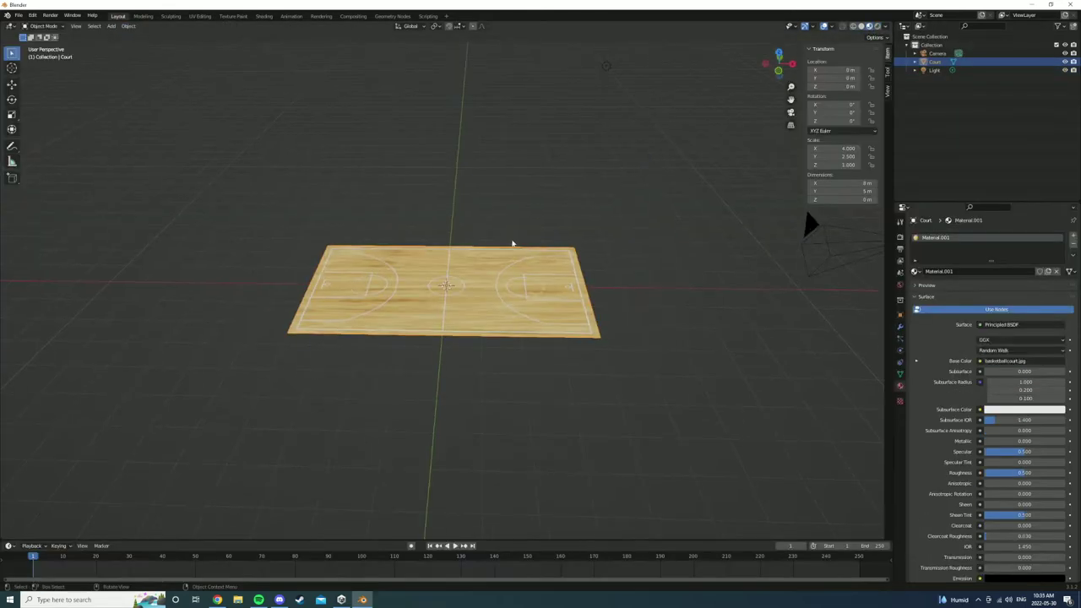
Duplicate the court plane and scale the copy to about 1.19 beyond the court edges.
key("shift+d")
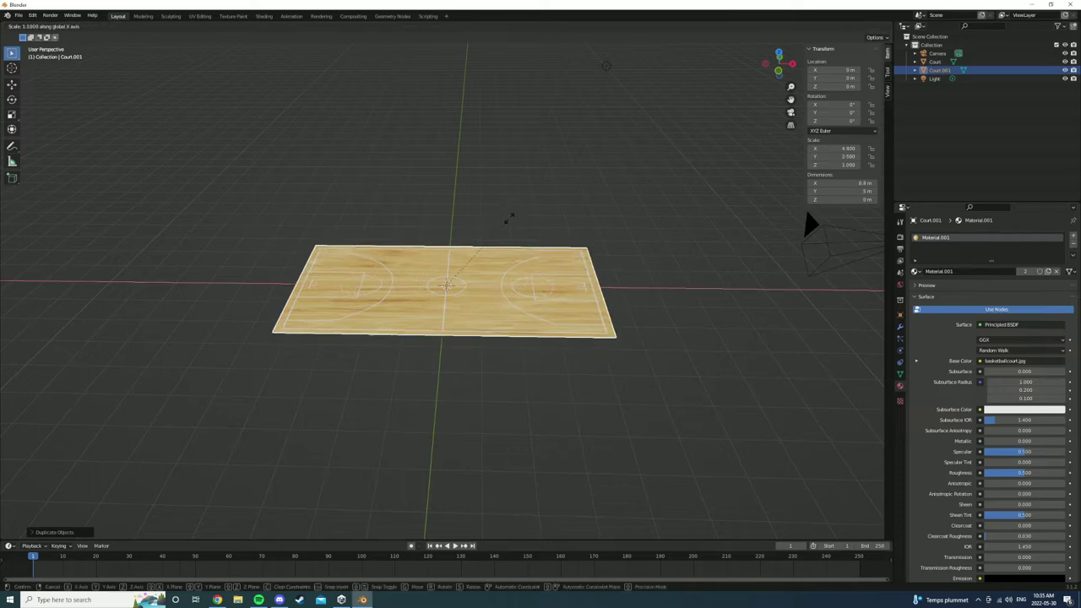
key("ctrl+z")
key("KP_7")
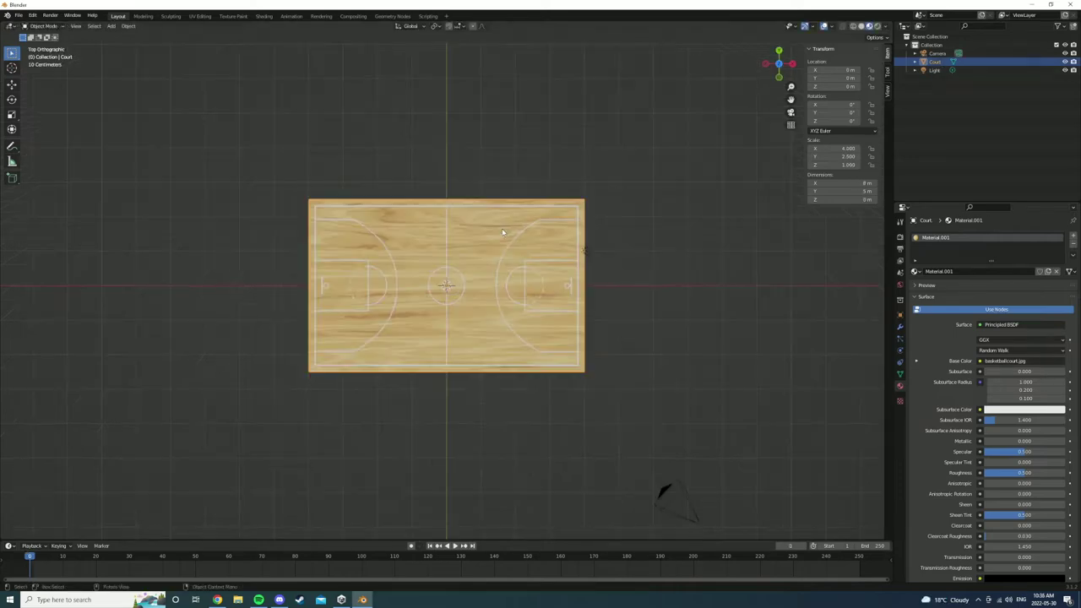
key("shift+d")
key("Escape")
key("s")
left_click(521, 210)
key("n")
Give the enlarged copy a new Material.002 with a dark base colour.
mouse_move(521, 217)
middle_mouse_down()
mouse_move(774, 296)
mouse_move(779, 244)
middle_mouse_up()
middle_click_drag(743, 281, 735, 314)
left_click(1025, 361)
left_click(1024, 293)
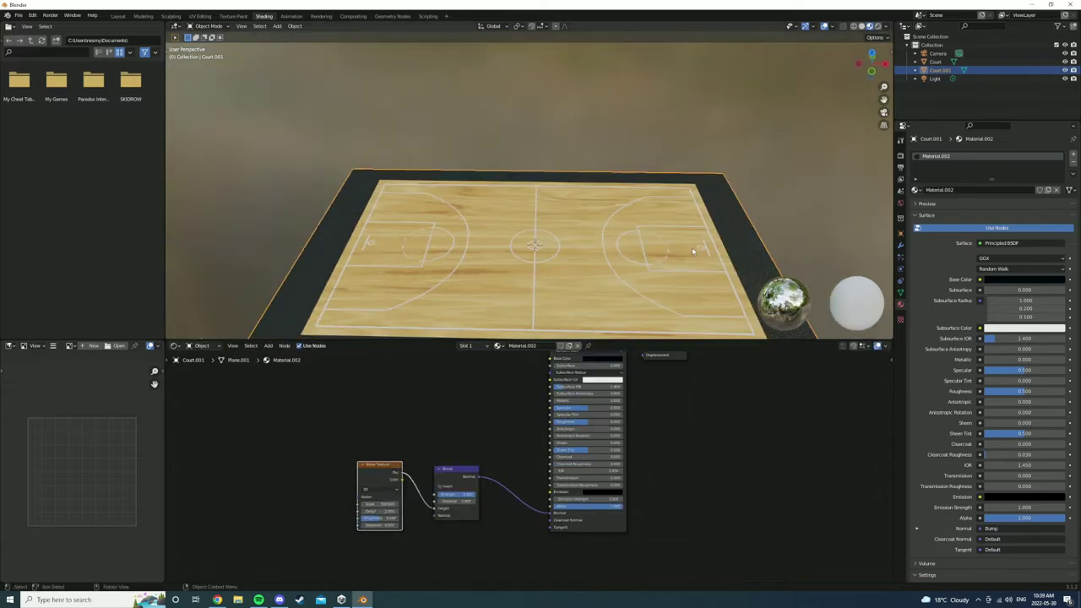
scroll(692, 250, "down", 2)
middle_click_drag(692, 250, 714, 294)
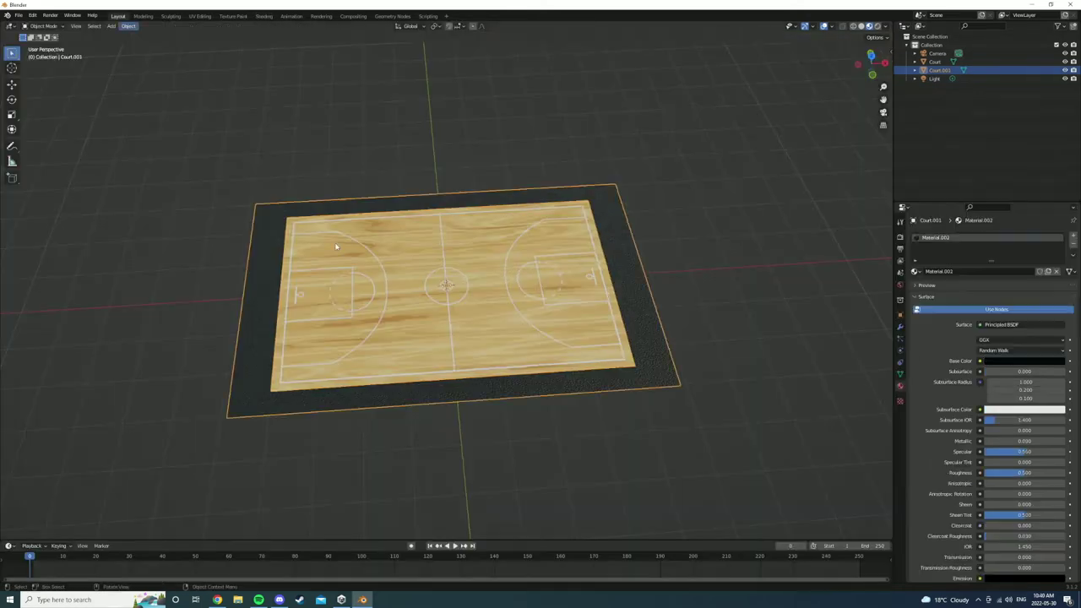
middle_click_drag(704, 187, 409, 262)
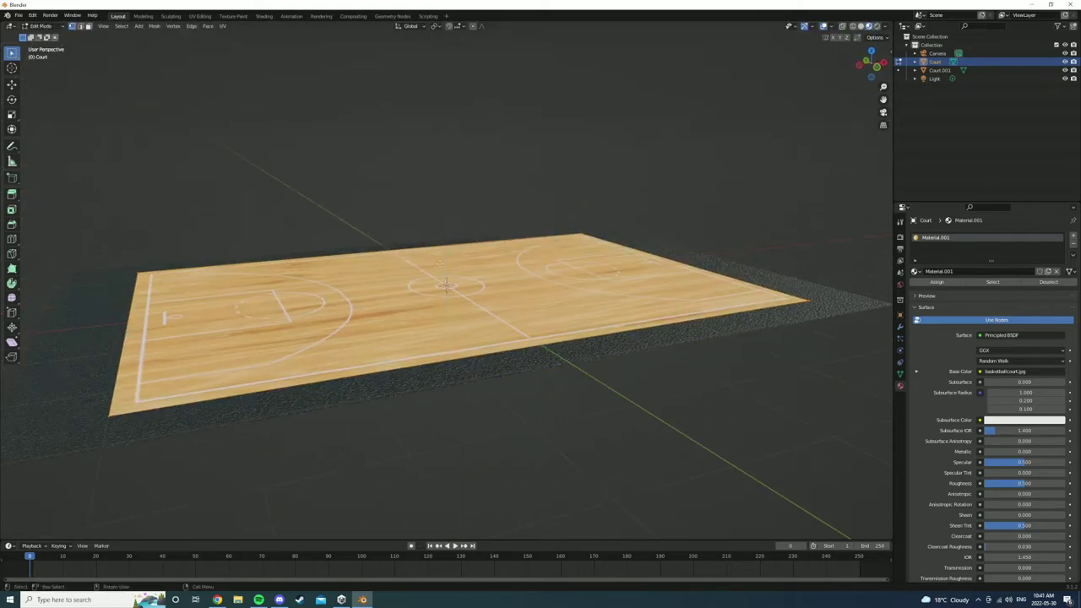
Try extruding the border slab's faces, cancel, and select the dark border slab.
key("e")
right_click(436, 266)
mouse_move(391, 277)
middle_mouse_down()
mouse_move(890, 111)
mouse_move(520, 239)
mouse_move(639, 335)
mouse_move(594, 244)
mouse_move(777, 331)
mouse_move(738, 280)
mouse_move(741, 234)
middle_mouse_up()
left_click(763, 318)
key("KP_1")
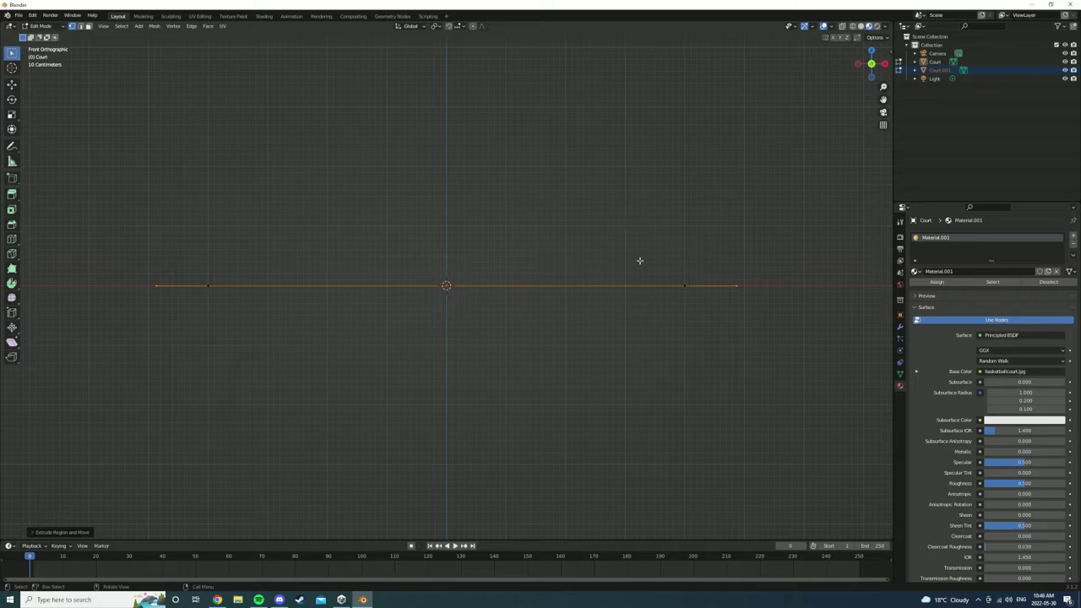
Scale the new 2 m centre plane along the Y axis from the top view.
key("KP_7")
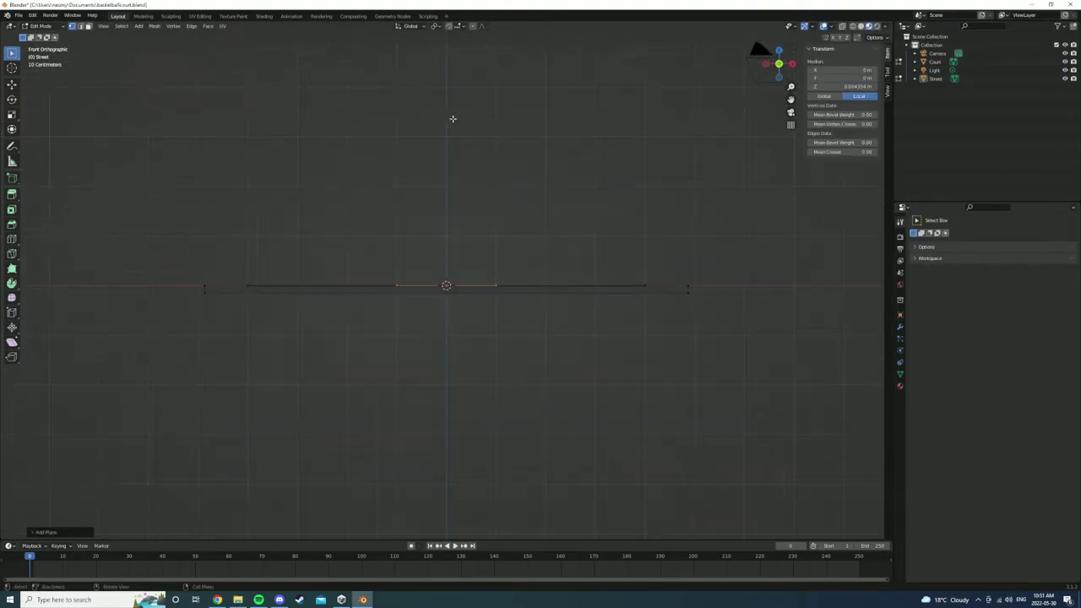
key("KP_7")
key("s")
key("y")
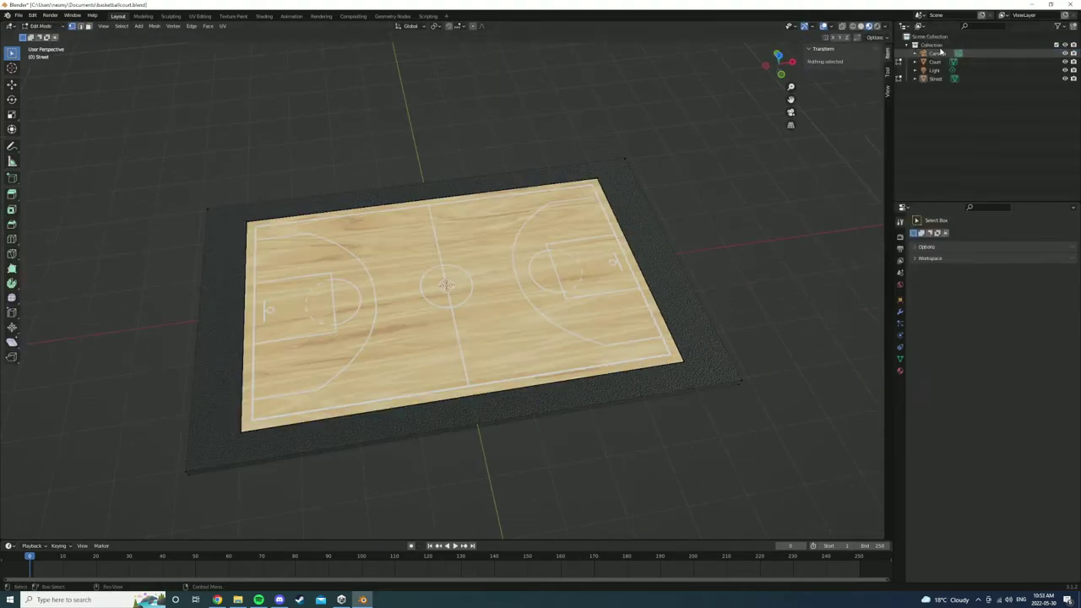
key("KP_1")
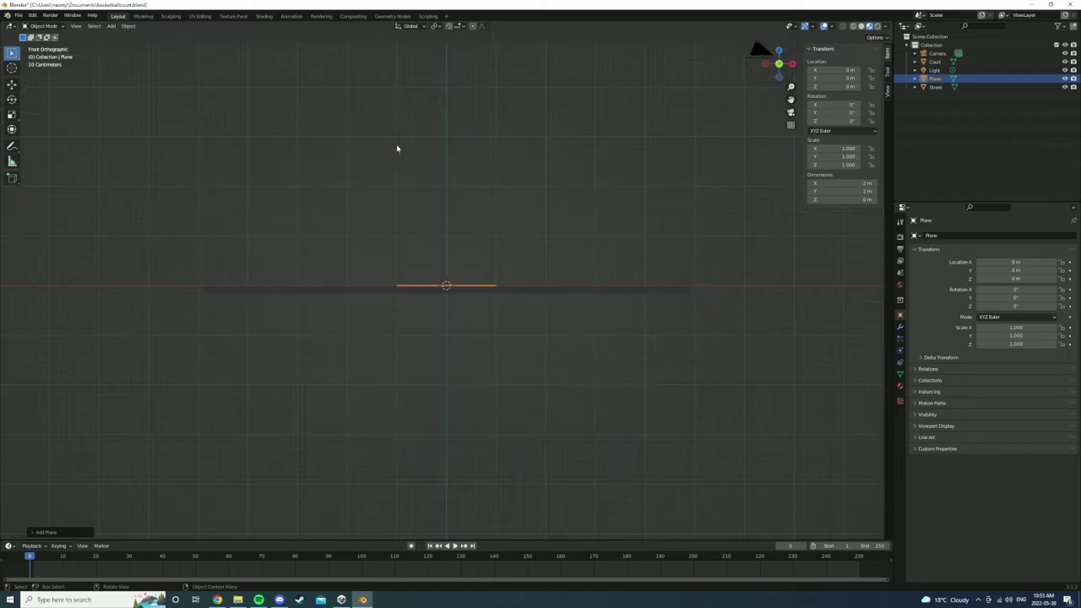
Shrink the centre plane to about 0.53 scale and enter Edit Mode.
key("KP_7")
key("s")
left_click(478, 239)
key("Tab")
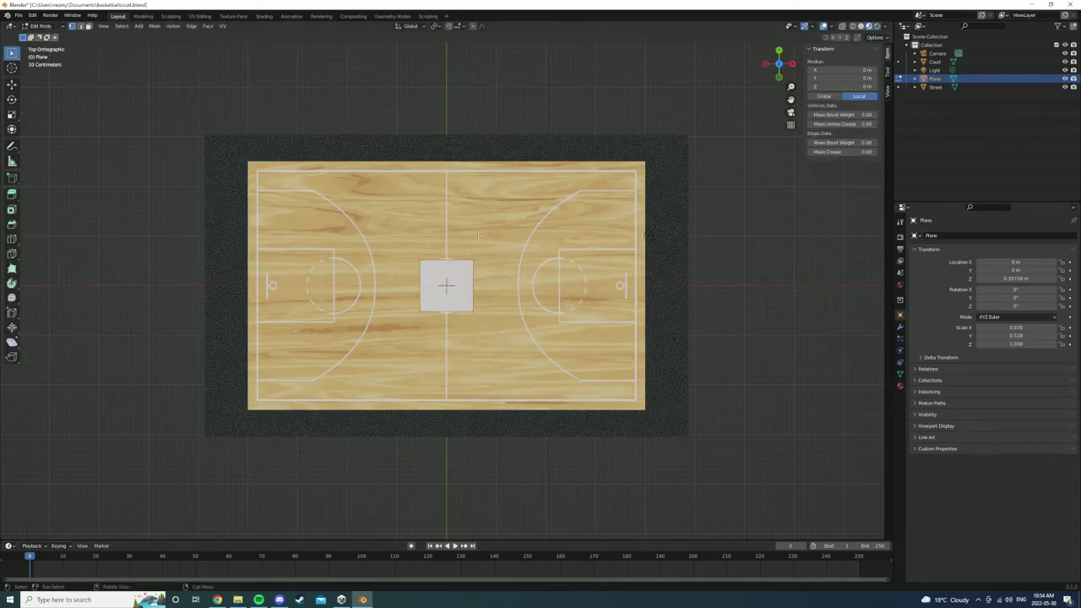
scroll(478, 239, "up", 2)
scroll(478, 239, "up", 3)
Inset the plane's face to create an outer border ring.
key("i")
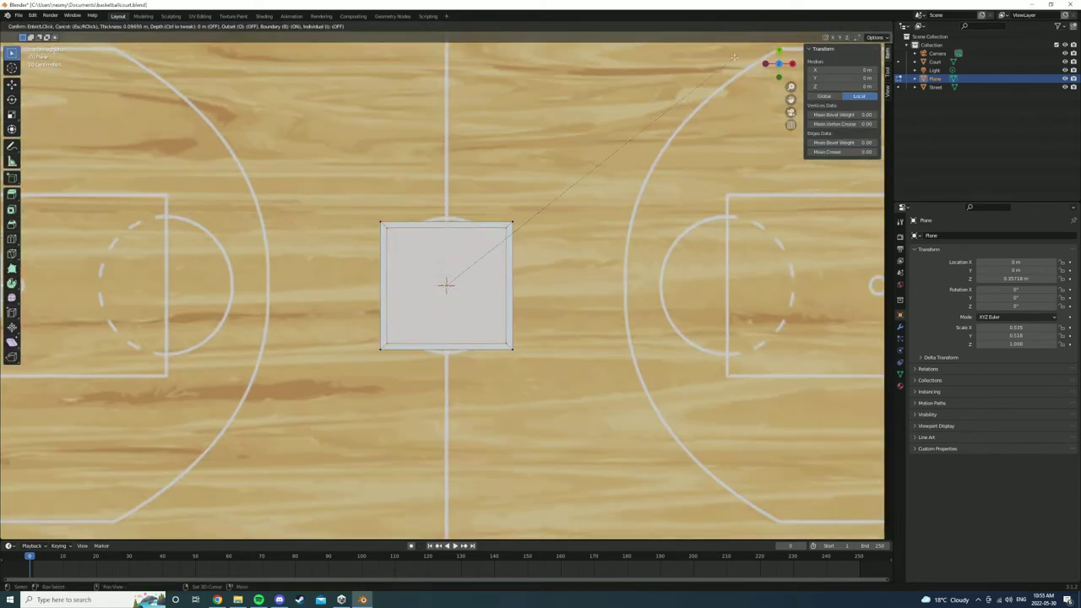
scroll(495, 275, "down", 3)
left_click(494, 274)
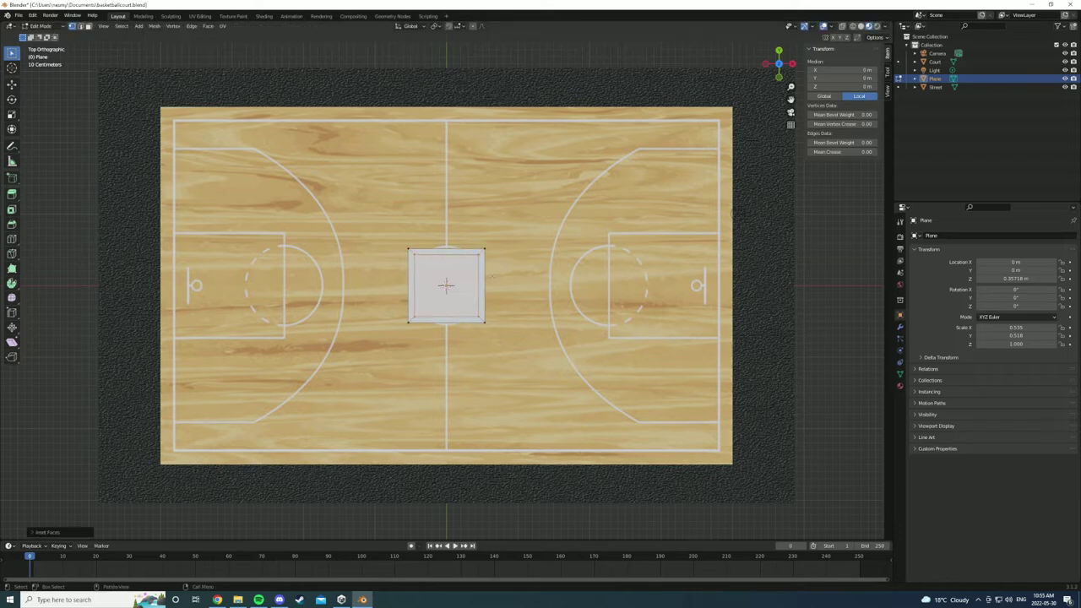
left_click(59, 532)
key("i")
key("Escape")
Shift the inner face along Y and inset it again for the inner square outline.
key("g")
key("y")
left_click(658, 158)
key("i")
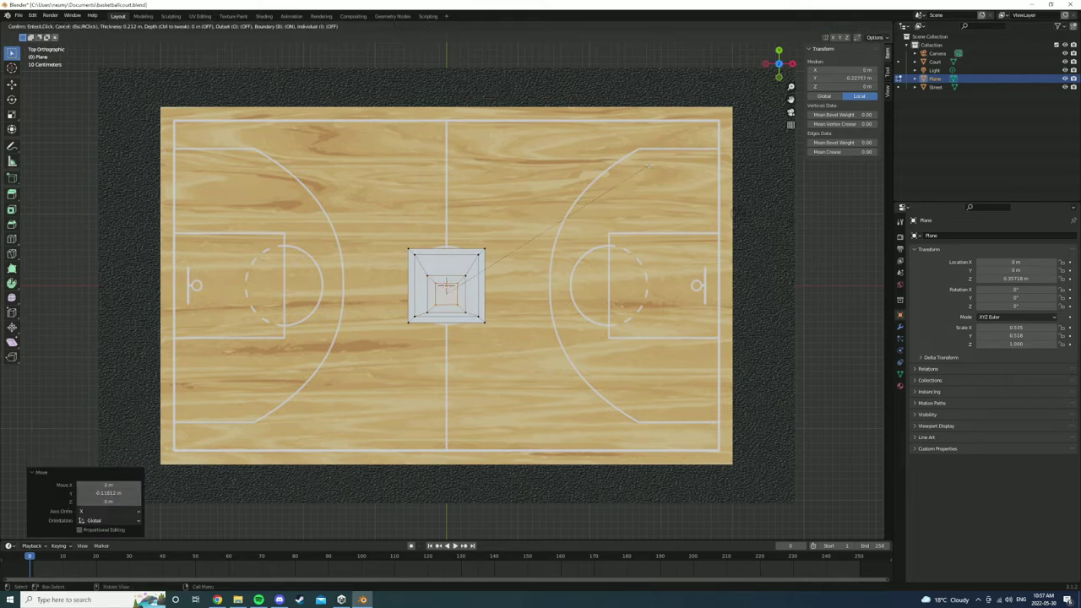
left_click(652, 161)
Add a red Material.004 and assign it to the ring faces.
left_click(900, 385)
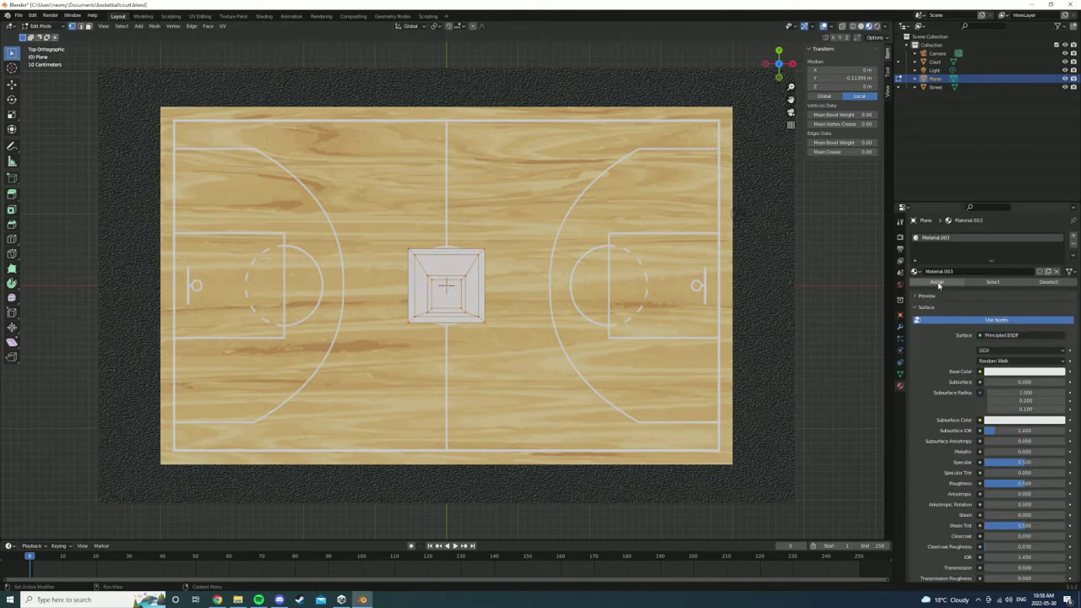
left_click(1072, 237)
left_click(992, 288)
left_click(1024, 388)
left_click(1048, 295)
left_click(921, 298)
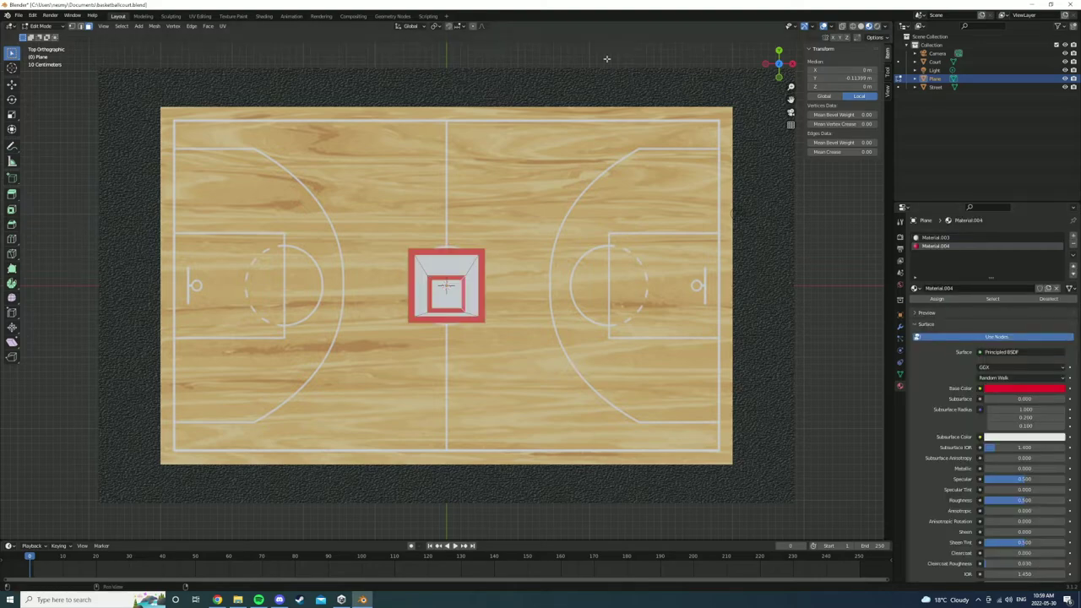
Check the backboard from a tilted view, then return to Edit Mode in front view.
key("Tab")
middle_click_drag(843, 170, 554, 247)
key("Tab")
key("KP_1")
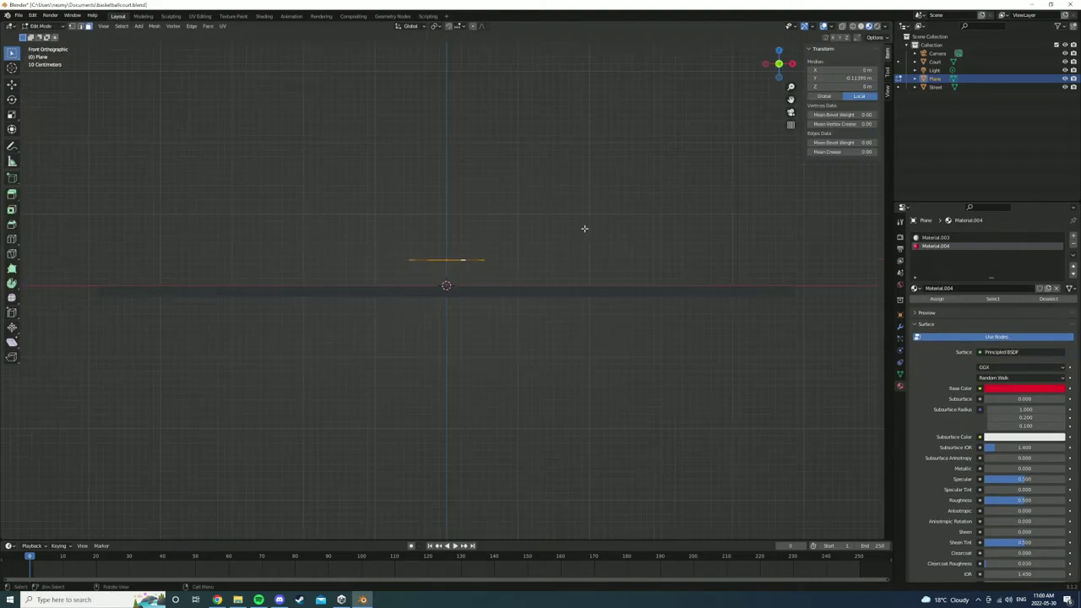
Raise the backboard vertically above the court.
left_click(582, 230)
mouse_move(580, 231)
middle_mouse_down()
mouse_move(543, 234)
mouse_move(547, 193)
middle_mouse_up()
key("Tab")
key("g")
key("z")
left_click(420, 169)
Rotate the backboard 90° about X so it stands upright.
middle_click_drag(419, 169, 488, 140)
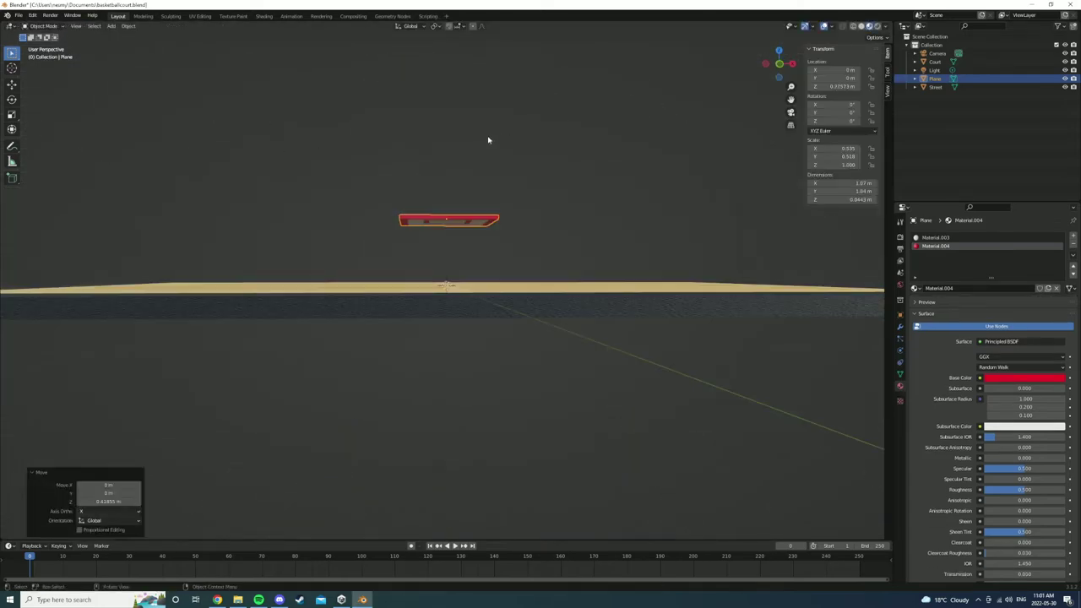
type("rx90")
key("Escape")
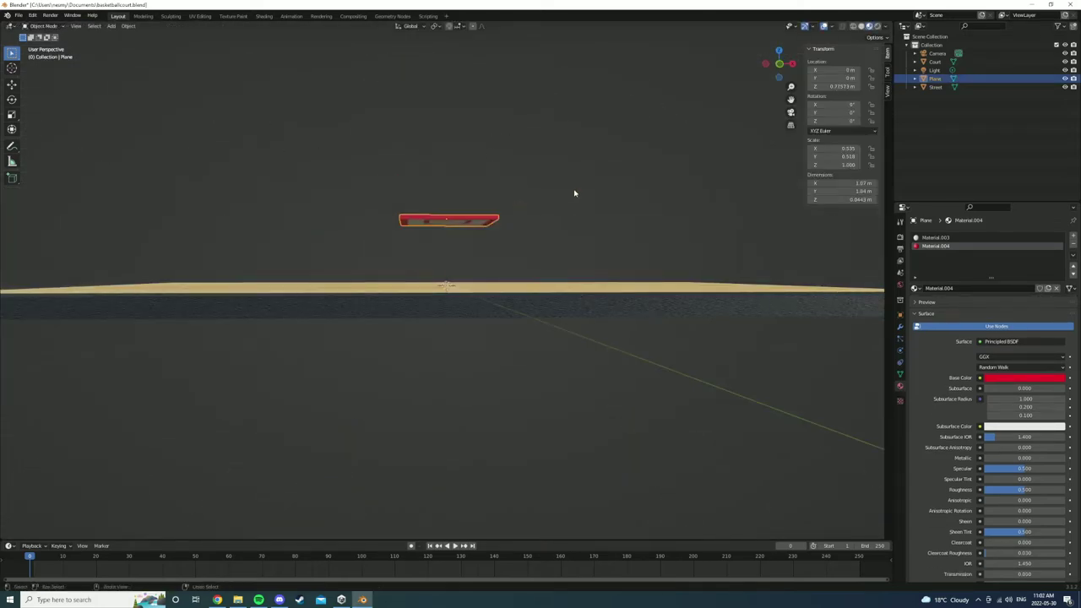
type("rx90")
key("Return")
key("KP_1")
Turn the backboard 90° about Z and move it along X over the hoop.
middle_click_drag(572, 186, 630, 219)
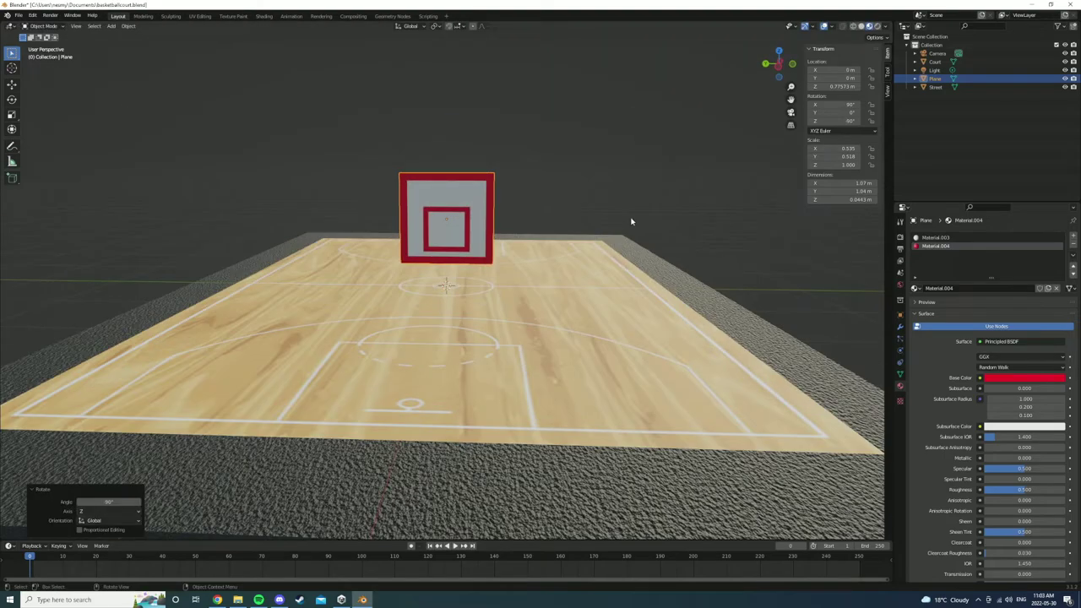
key("KP_7")
type("rz90")
key("Return")
key("g")
key("x")
left_click(781, 293)
mouse_move(781, 293)
middle_mouse_down()
mouse_move(693, 242)
mouse_move(717, 225)
middle_mouse_up()
Raise the board higher and add a cube as a height reference.
key("g")
key("z")
left_click(699, 173)
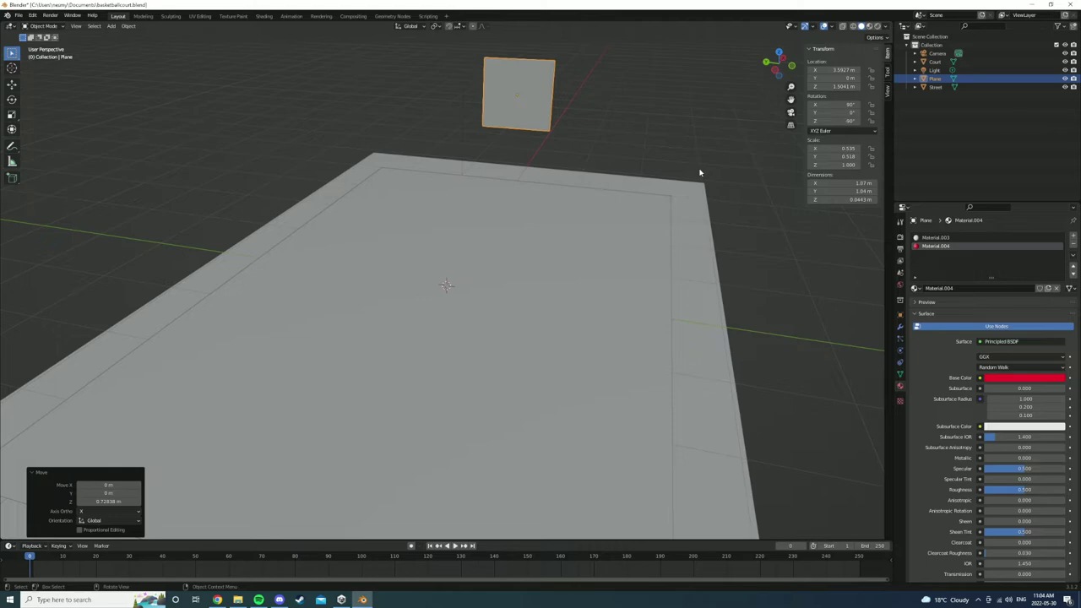
key("KP_1")
key("shift+a")
left_click(630, 167)
scroll(622, 241, "down", 3)
left_click(623, 242)
Adjust the backboard's height and delete the reference cube.
key("g")
key("z")
left_click(465, 222)
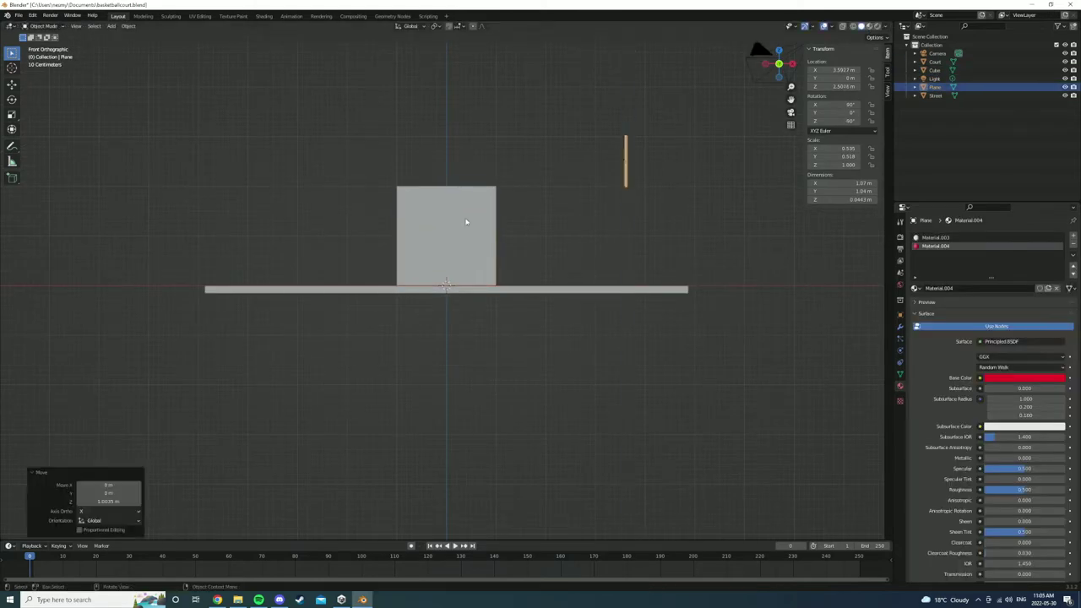
key("Delete")
middle_click_drag(465, 223, 498, 128)
Add another new material slot to the backboard and set its base colour.
key("Tab")
mouse_move(703, 278)
middle_mouse_down()
mouse_move(746, 244)
mouse_move(591, 253)
middle_mouse_up()
left_click(1073, 238)
left_click(1001, 288)
left_click(1001, 390)
mouse_move(700, 321)
middle_mouse_down()
mouse_move(712, 341)
mouse_move(647, 341)
middle_mouse_up()
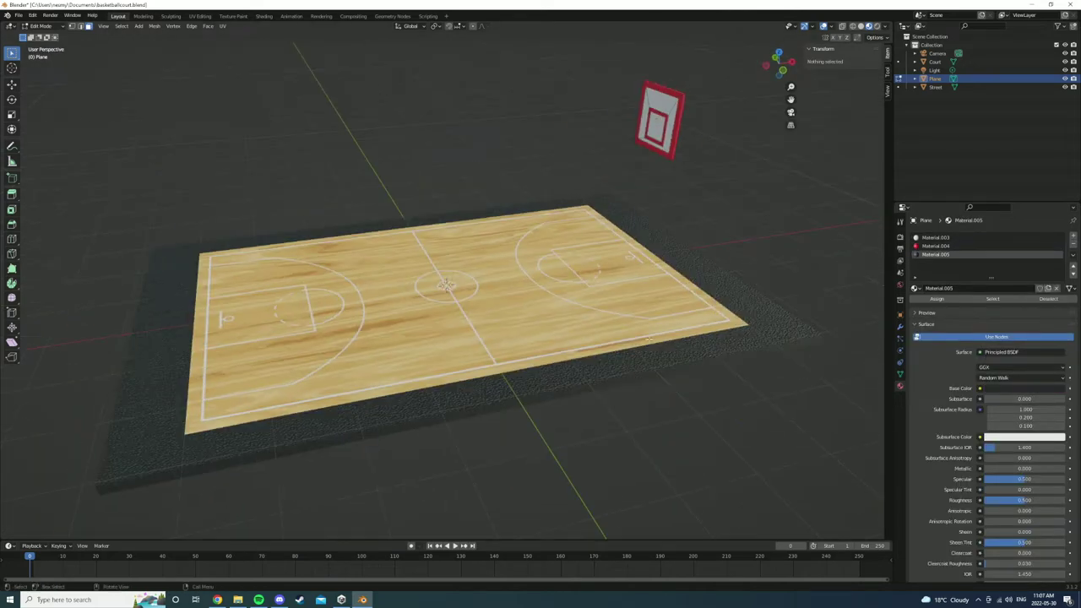
key("Tab")
Move the backboard vertically again and zoom in close to it.
key("g")
key("z")
left_click(840, 87)
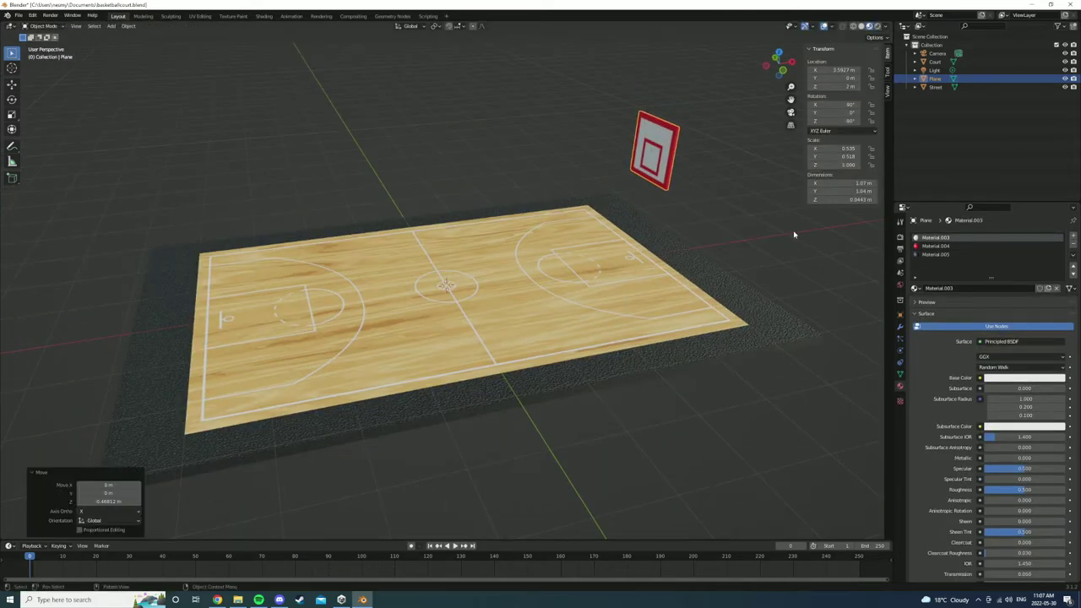
mouse_move(794, 235)
middle_mouse_down()
mouse_move(580, 266)
mouse_move(563, 244)
mouse_move(575, 174)
mouse_move(353, 222)
middle_mouse_up()
Bevel the backboard's corners with Ctrl+B and clear the selection.
key("Tab")
key("ctrl+b")
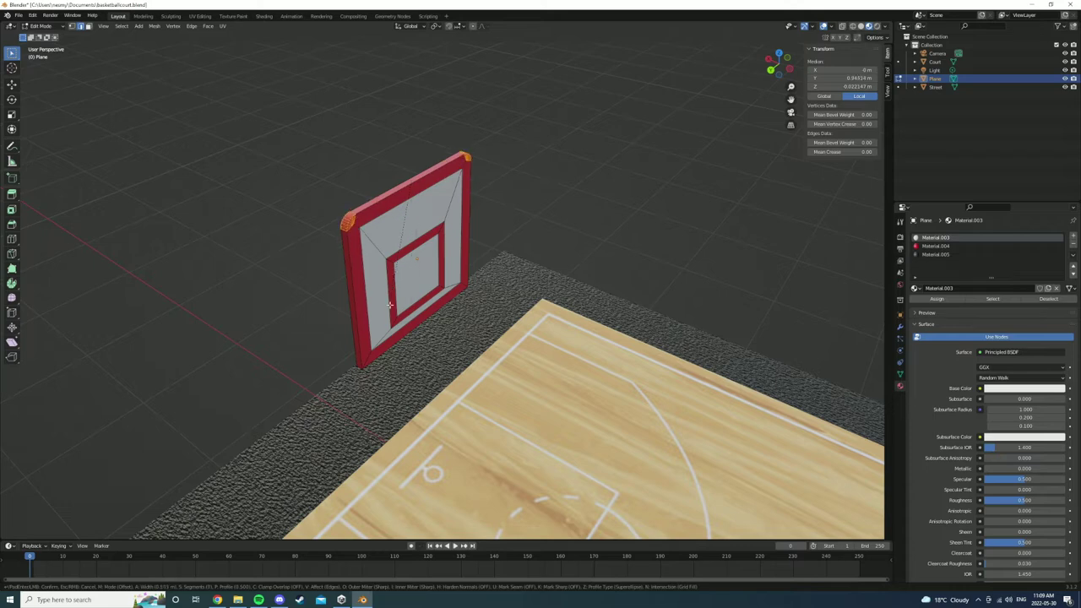
left_click(391, 290)
mouse_move(391, 290)
middle_mouse_down()
mouse_move(763, 270)
mouse_move(831, 510)
mouse_move(708, 423)
mouse_move(500, 314)
mouse_move(594, 295)
middle_mouse_up()
left_click(88, 26)
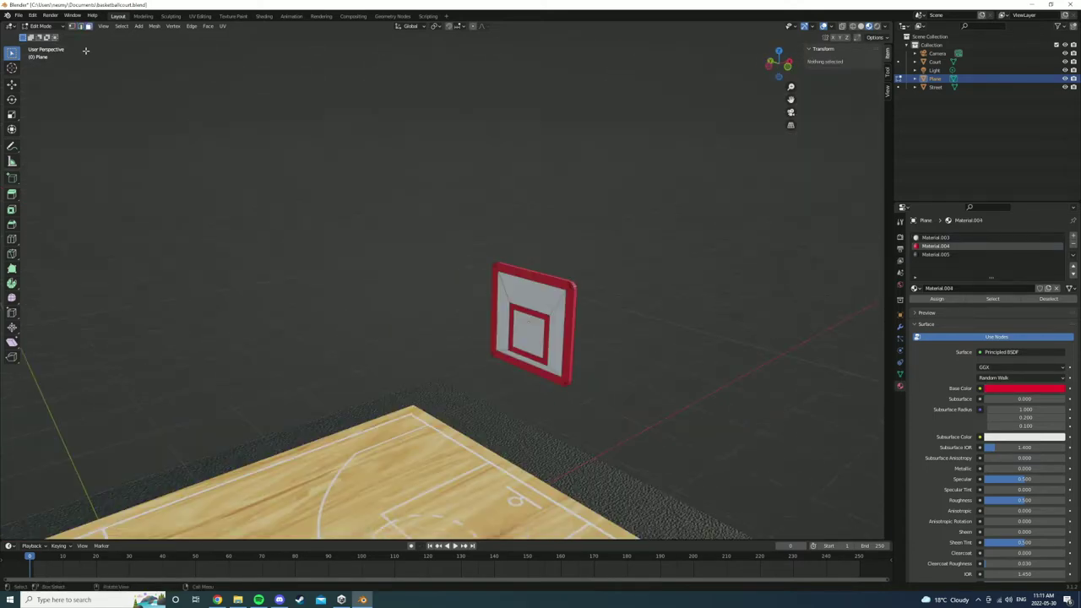
key("KP_7")
Add a cube and shrink it to about 0.089 scale.
key("Tab")
key("shift+a")
left_click(637, 255)
key("KP_1")
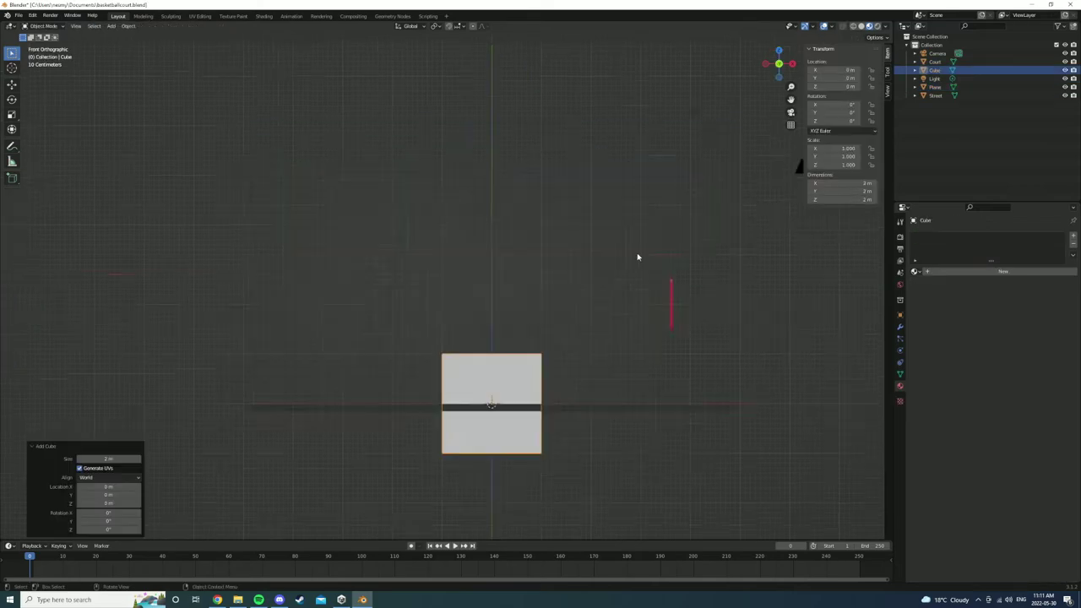
key("s")
left_click(533, 291)
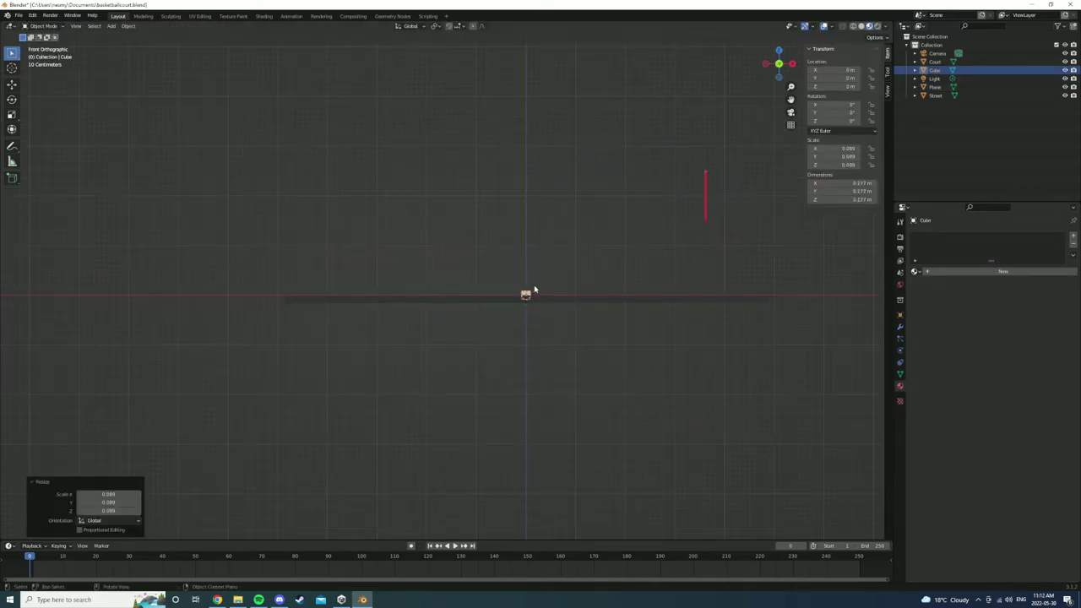
Raise the small cube vertically, then shift it along X toward the backboard.
key("g")
key("z")
left_click(534, 206)
mouse_move(534, 207)
middle_mouse_down()
mouse_move(632, 186)
mouse_move(544, 236)
middle_mouse_up()
key("ctrl+KP_7")
key("g")
key("x")
left_click(563, 283)
Enlarge the cube to about 0.165 and adjust its height.
key("ctrl+KP_3")
key("s")
left_click(559, 286)
key("g")
key("z")
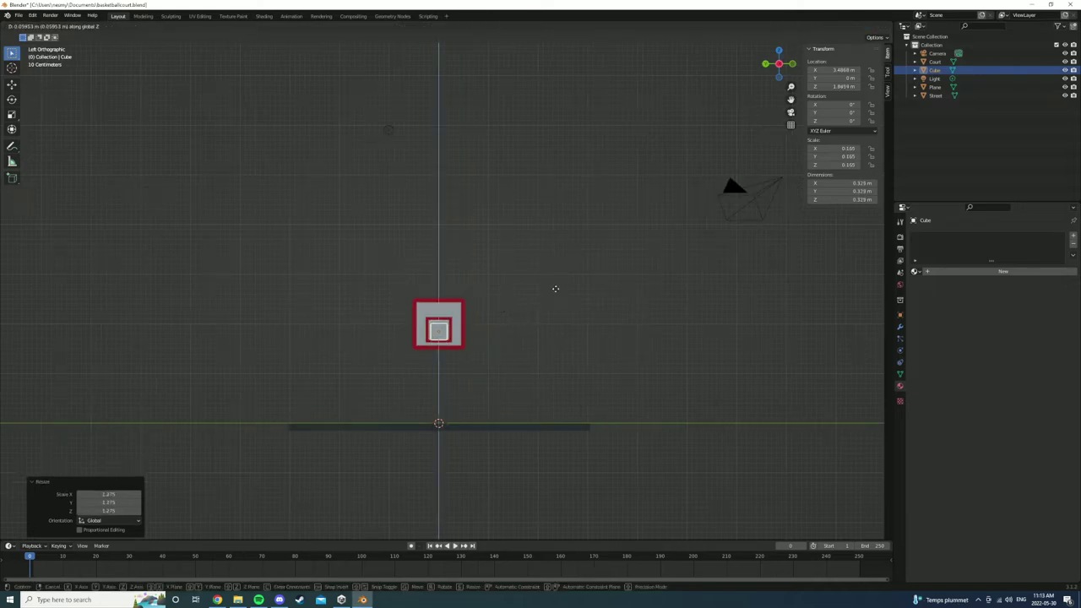
left_click(555, 289)
Flatten the cube along Z into a thin block.
key("s")
key("z")
left_click(483, 374)
scroll(482, 374, "up", 2)
mouse_move(483, 374)
middle_mouse_down()
mouse_move(563, 242)
mouse_move(567, 284)
middle_mouse_up()
key("ctrl+KP_3")
key("KP_7")
Slide the block along X against the backboard and lower it under the inner square.
key("g")
key("x")
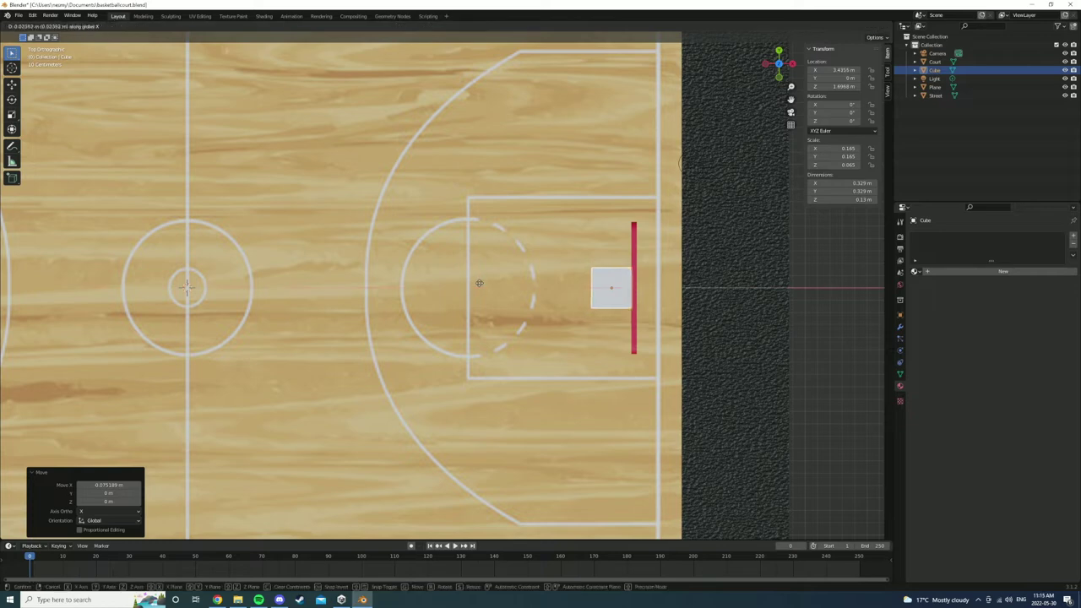
left_click(480, 282)
key("ctrl+KP_3")
scroll(485, 338, "up", 5)
key("g")
key("z")
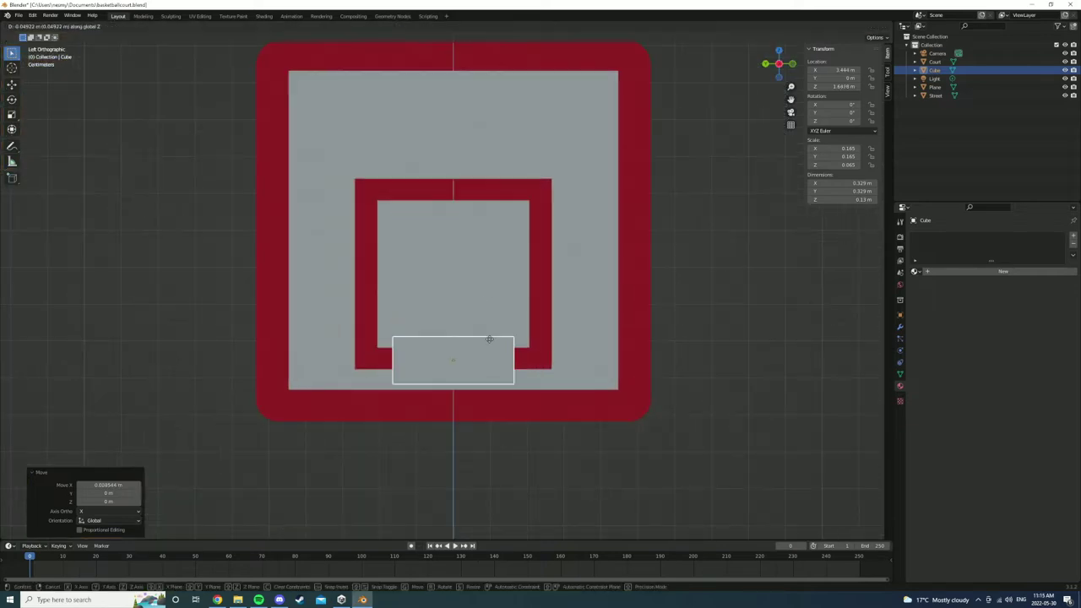
left_click(490, 358)
In Edit Mode, shift the bracket along X, narrow it along Y, and position it along Y.
key("Tab")
mouse_move(490, 358)
middle_mouse_down()
mouse_move(549, 291)
mouse_move(642, 279)
middle_mouse_up()
key("g")
key("x")
left_click(551, 293)
key("s")
key("y")
left_click(666, 289)
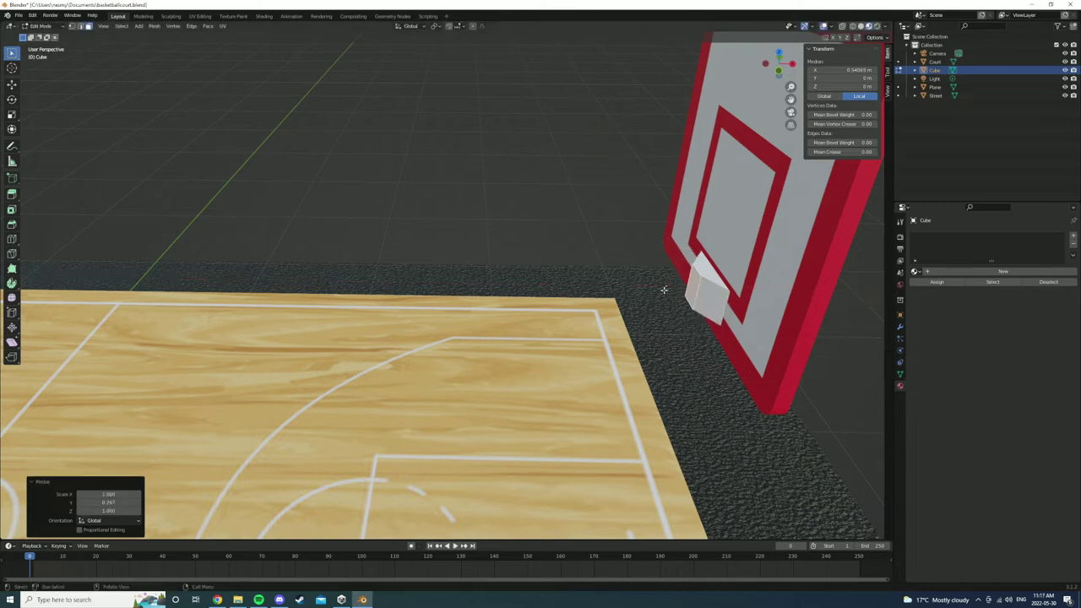
mouse_move(666, 288)
middle_mouse_down()
mouse_move(550, 357)
mouse_move(575, 381)
mouse_move(452, 234)
middle_mouse_up()
key("g")
key("y")
left_click(550, 356)
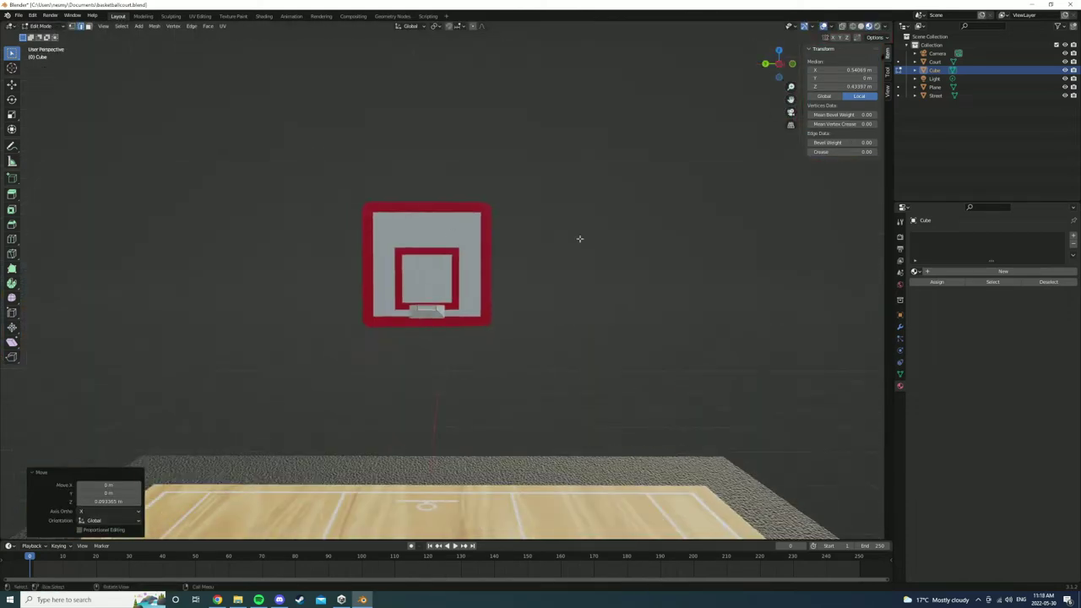
Return to Object Mode and select the backboard plane for mesh editing.
key("Tab")
left_click(452, 234)
key("Tab")
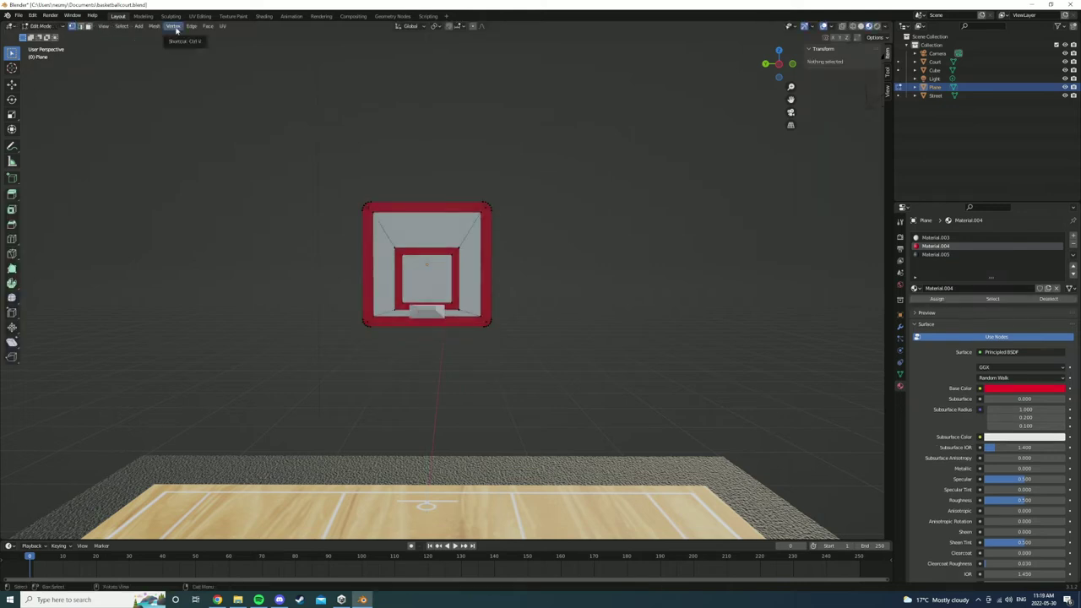
Select and then clear the inner square's top edge, leaving the backboard's Edit Mode.
left_click(407, 253)
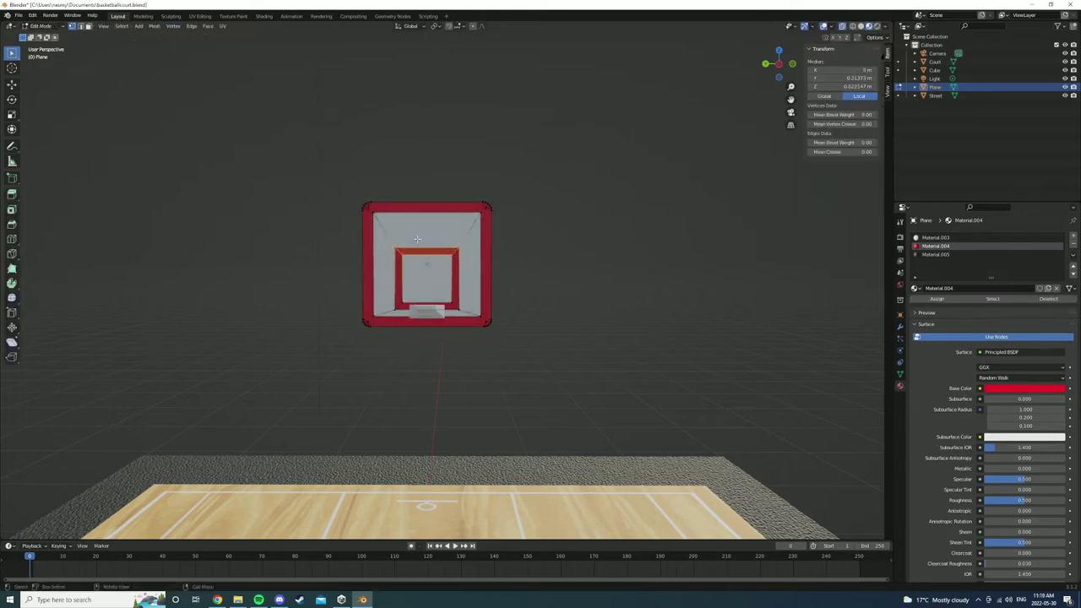
left_click(577, 247)
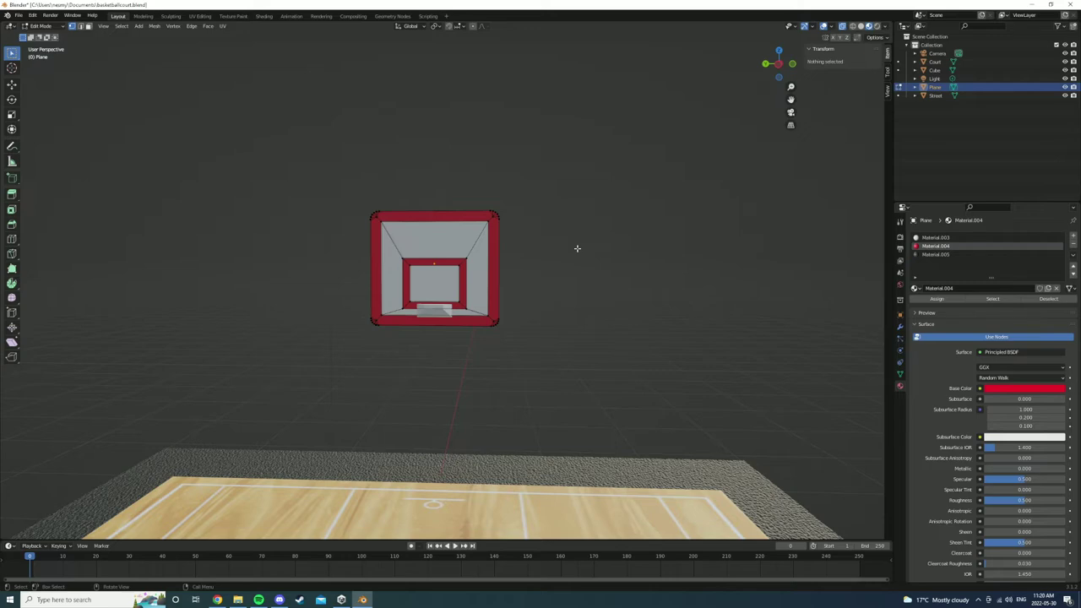
key("Tab")
Zoom out to a top view of the whole court and add a circle mesh.
scroll(558, 255, "down", 5)
middle_click_drag(547, 267, 563, 332)
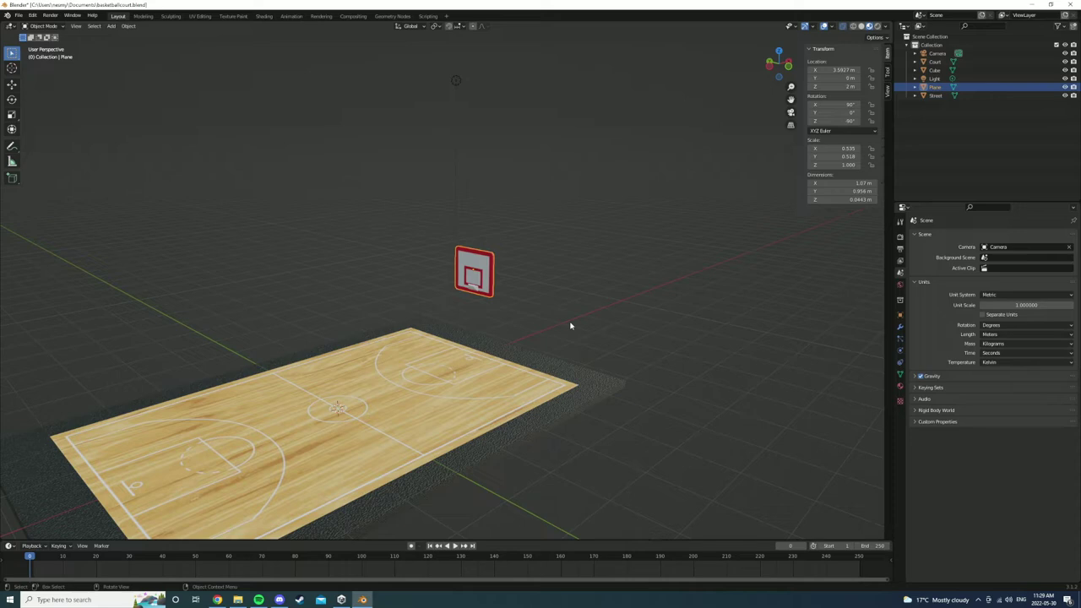
key("KP_7")
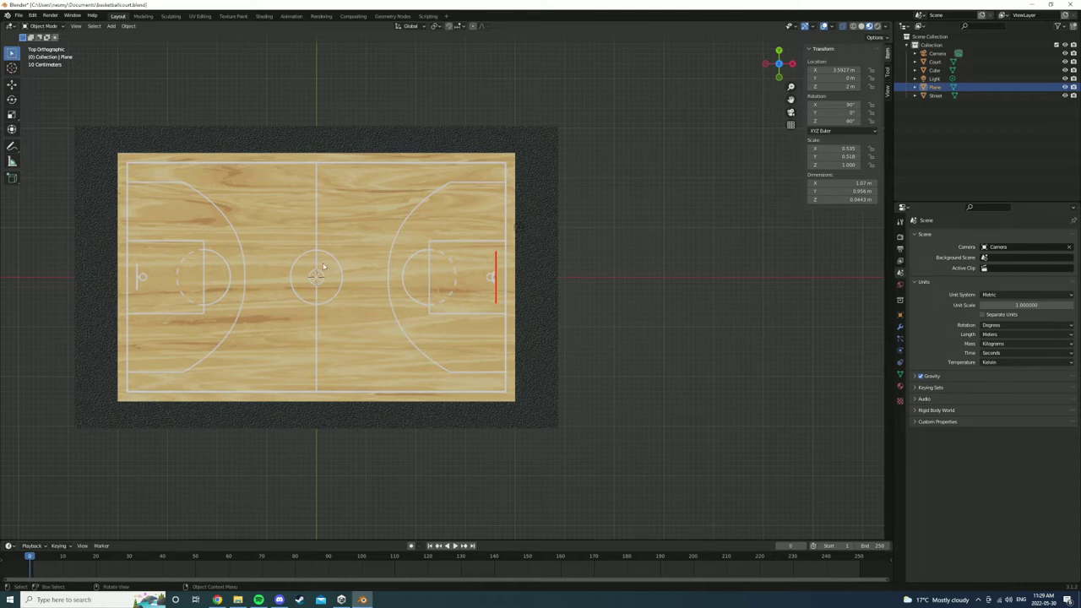
key("shift+a")
left_click(604, 268)
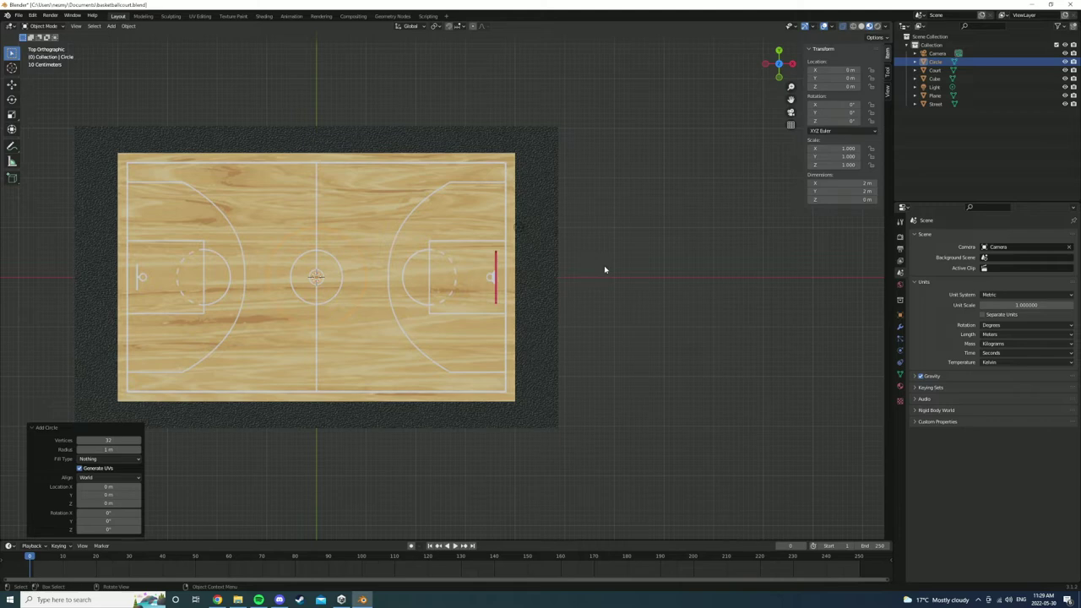
Raise the circle vertically to rim height, 1.6838 m.
key("KP_1")
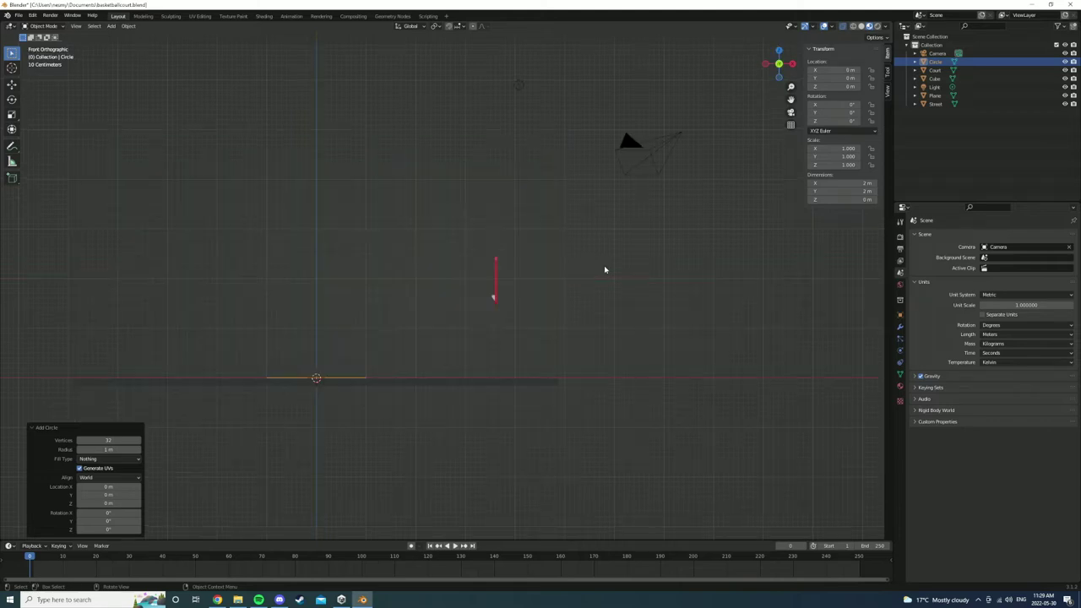
key("g")
key("z")
left_click(615, 186)
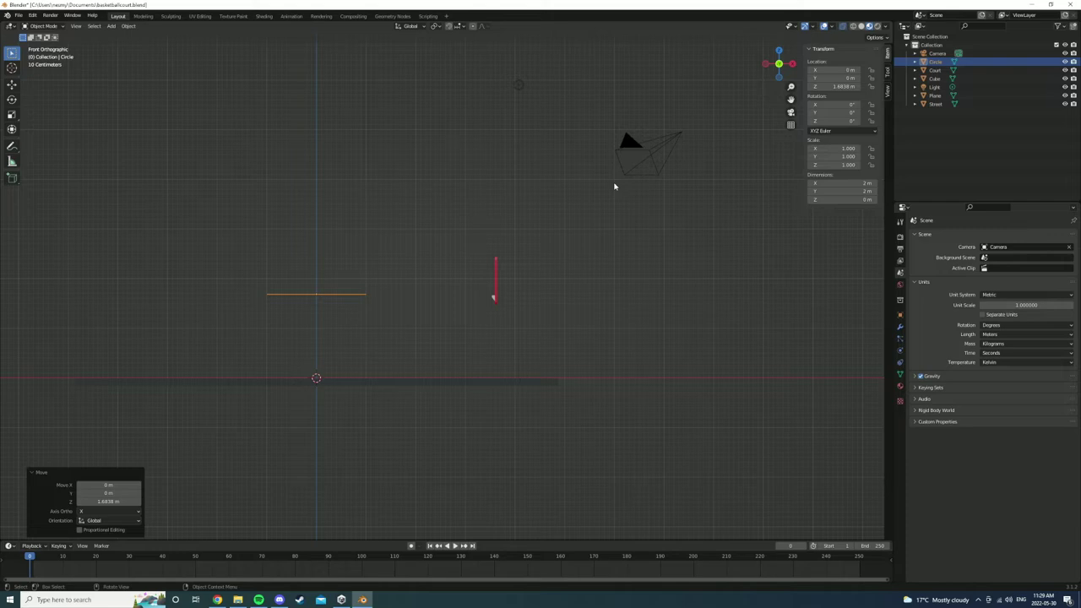
Scale the circle to 0.160 and move it along X in front of the right backboard.
key("KP_7")
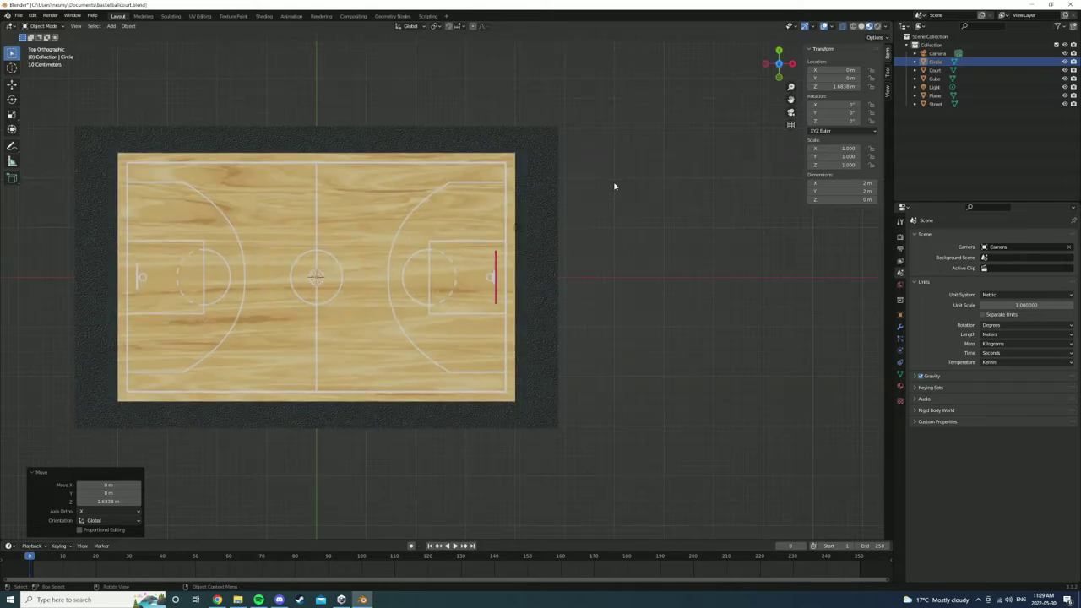
key("s")
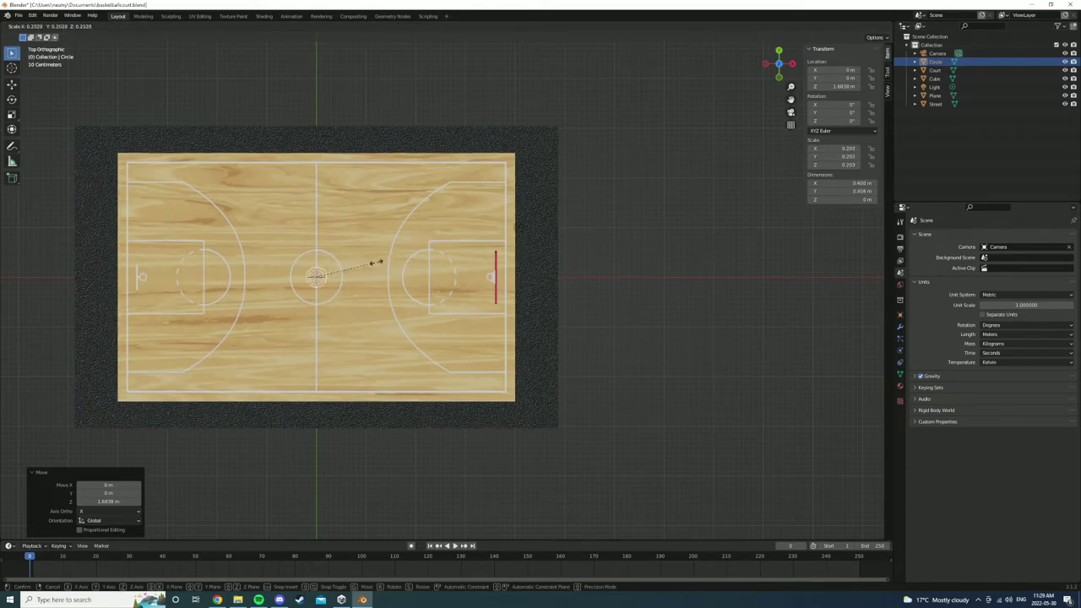
left_click(363, 263)
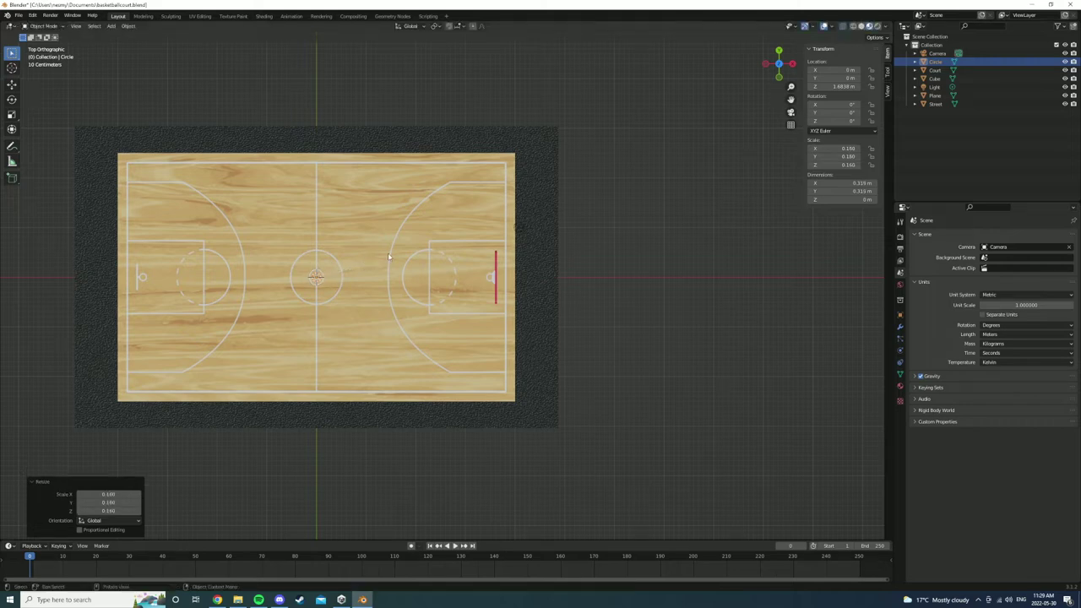
key("g")
key("x")
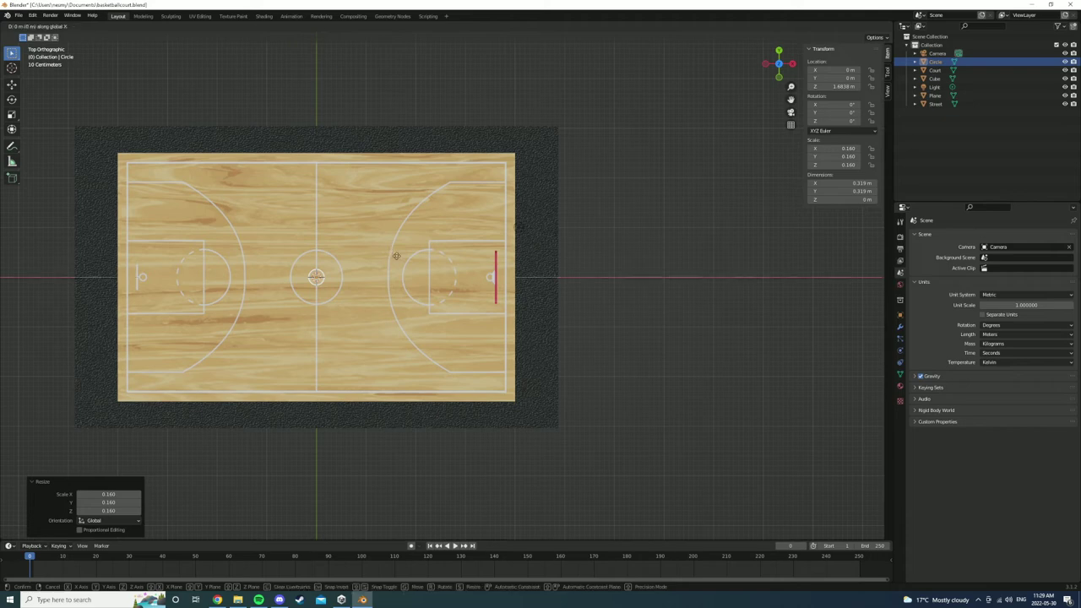
left_click(555, 277)
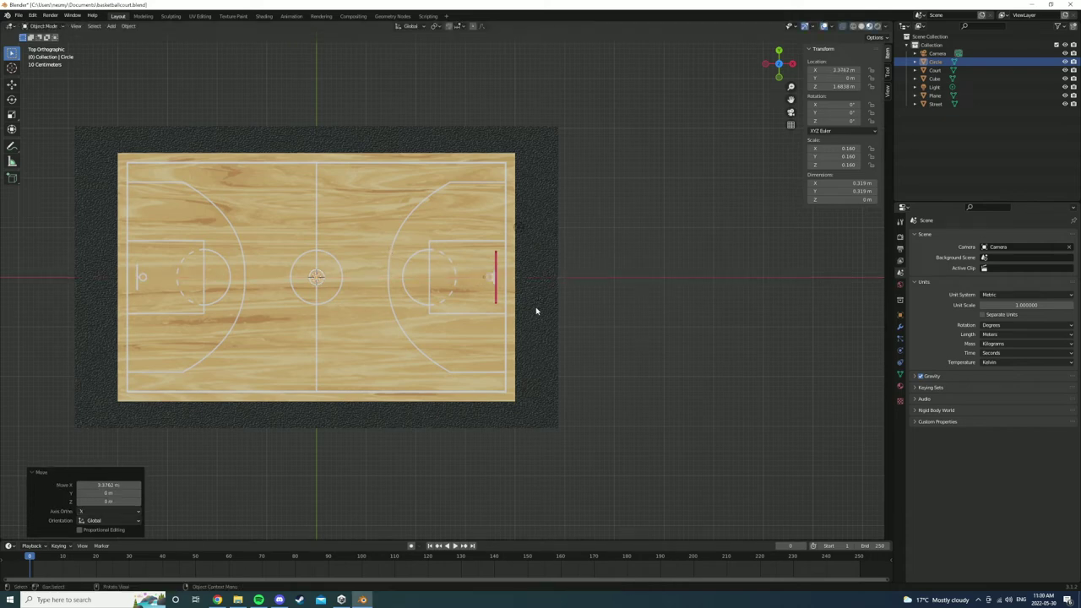
Centre the backboard in front view and lower the circle onto the bracket, 1.6476 m high.
key("KP_3")
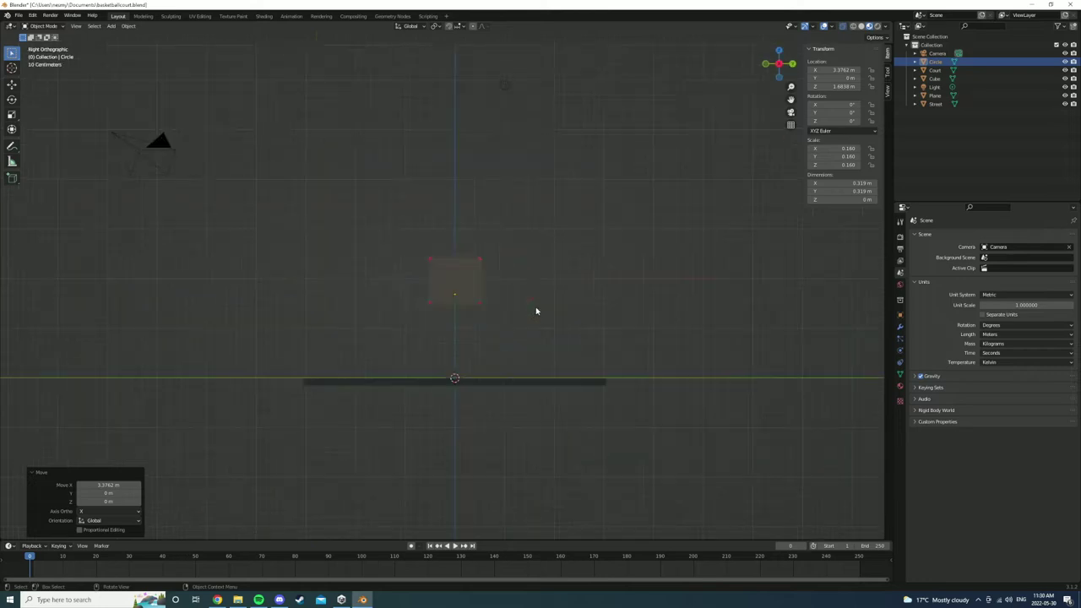
key("KP_1")
scroll(583, 326, "up", 3)
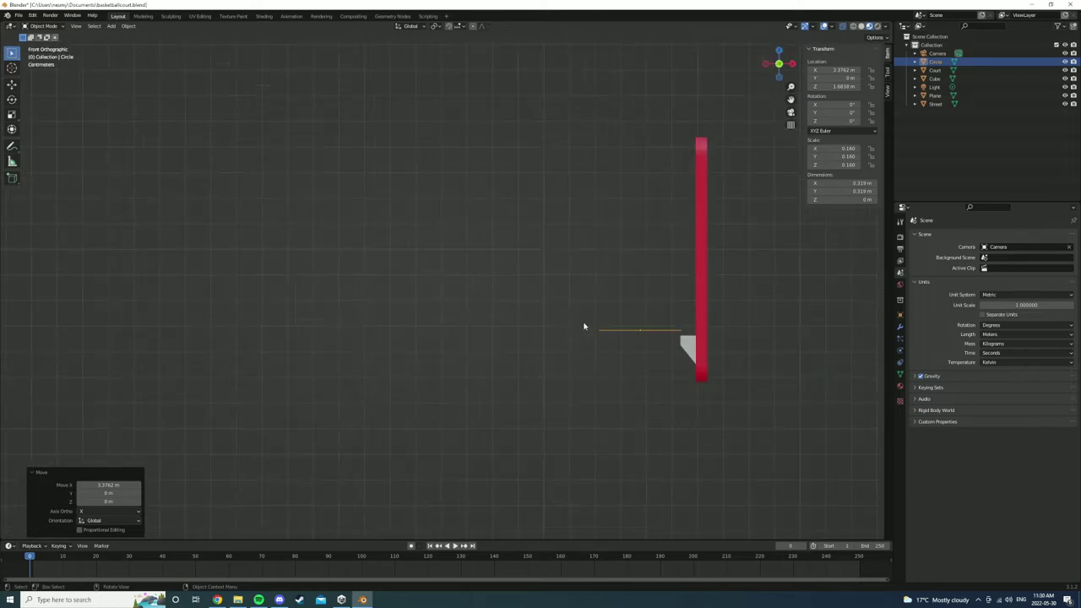
middle_click_drag(715, 348, 536, 336, "shift")
key("g")
key("z")
left_click(536, 338)
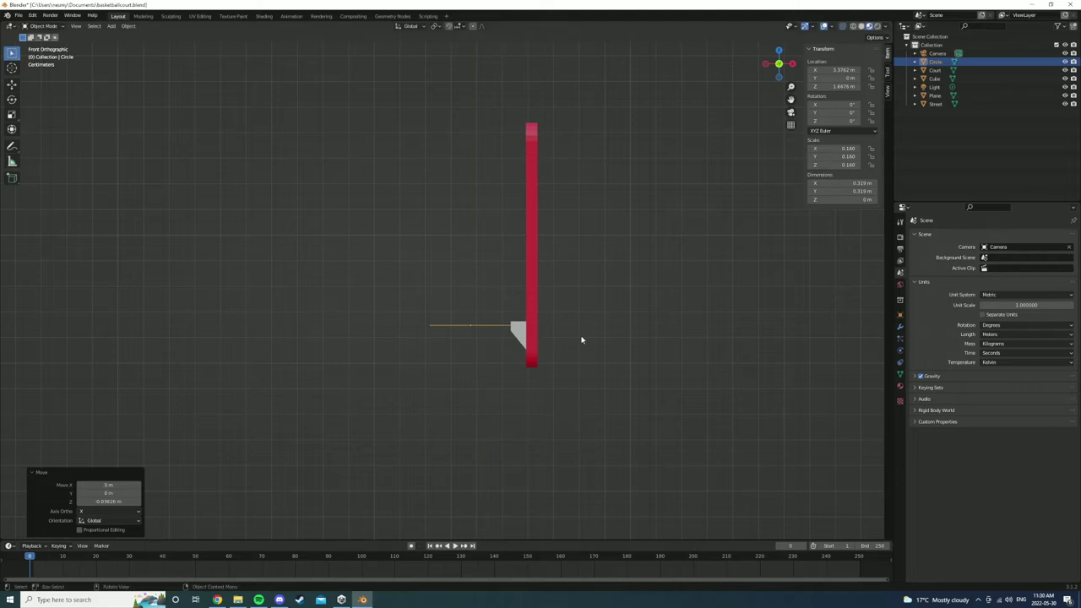
Enlarge the hoop to 0.208 scale and set it at X 3.3317 m beside the bracket.
key("s")
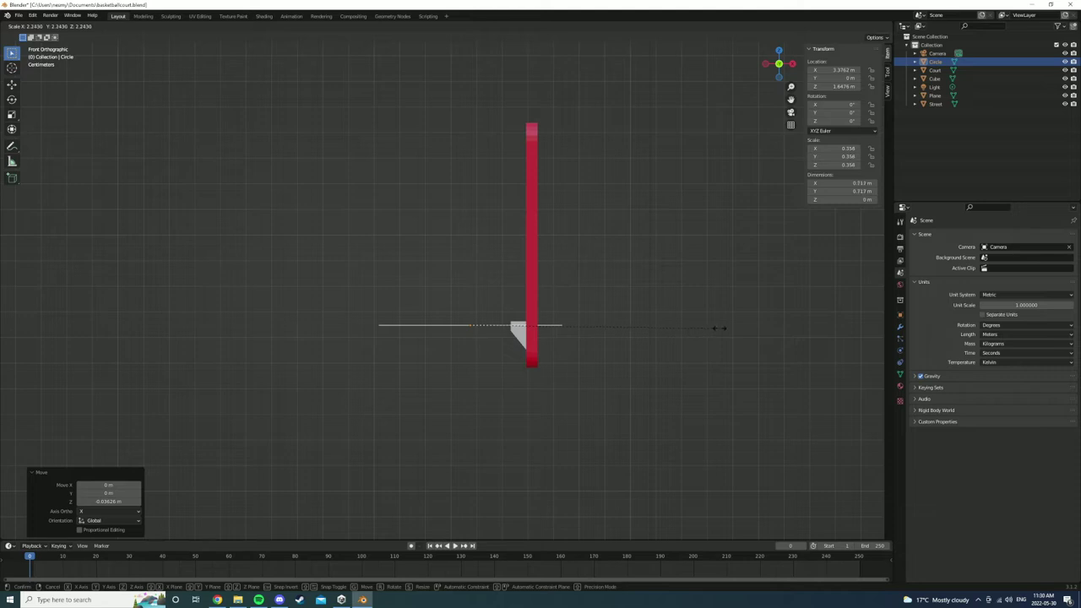
left_click(614, 340)
key("g")
key("x")
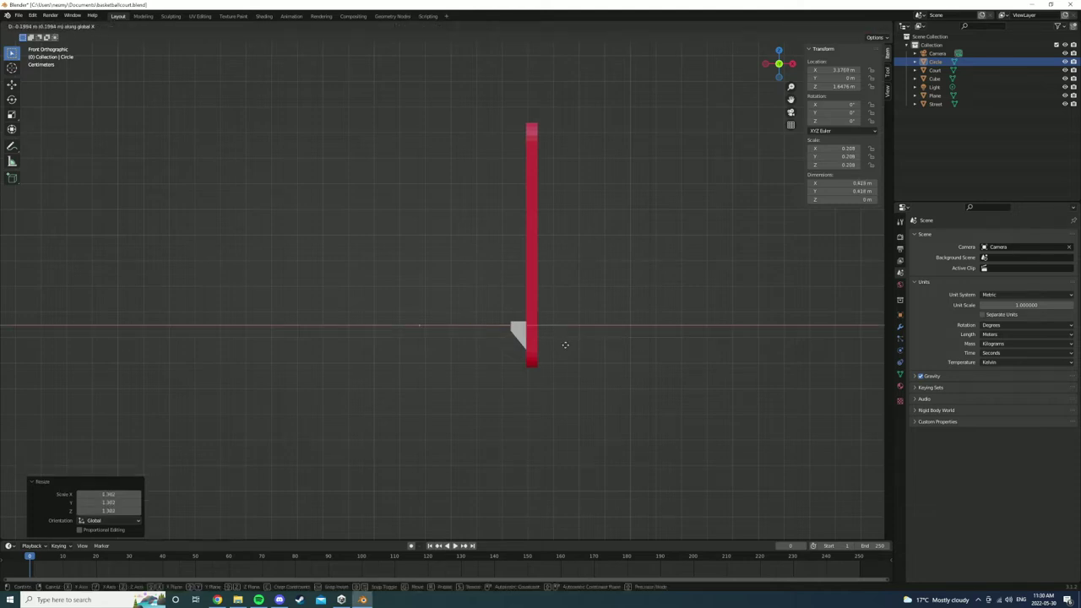
left_click(605, 340)
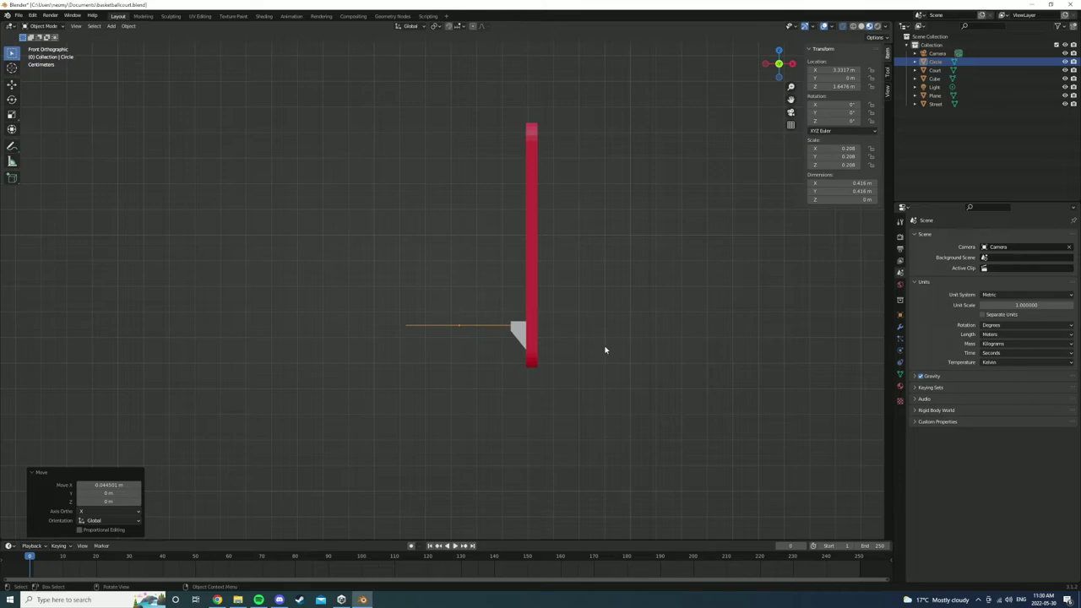
key("KP_7")
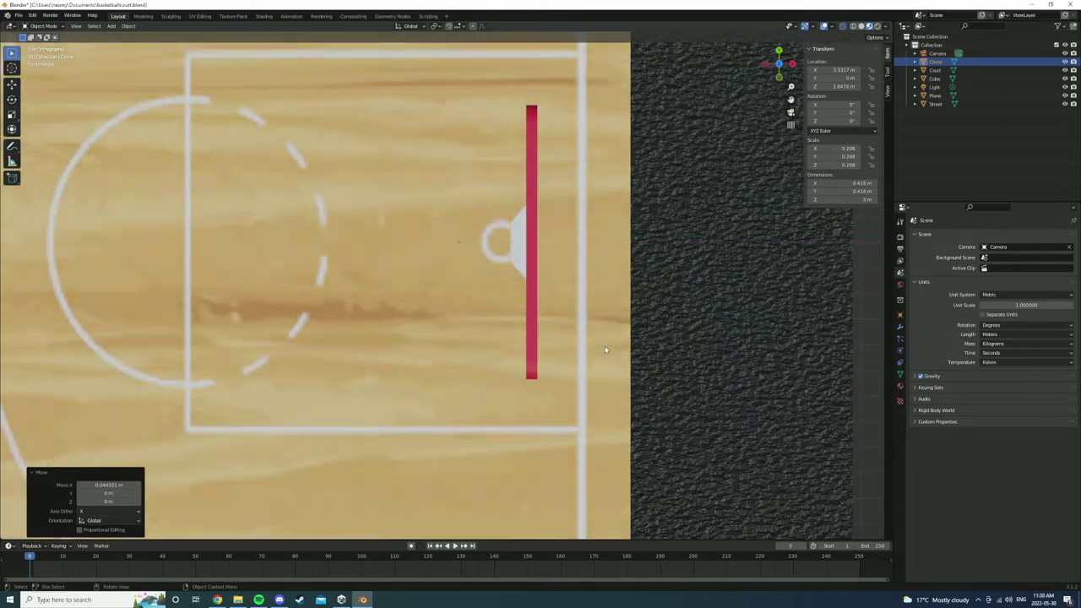
mouse_move(604, 350)
middle_mouse_down()
mouse_move(622, 350)
mouse_move(683, 285)
mouse_move(603, 273)
mouse_move(614, 279)
middle_mouse_up()
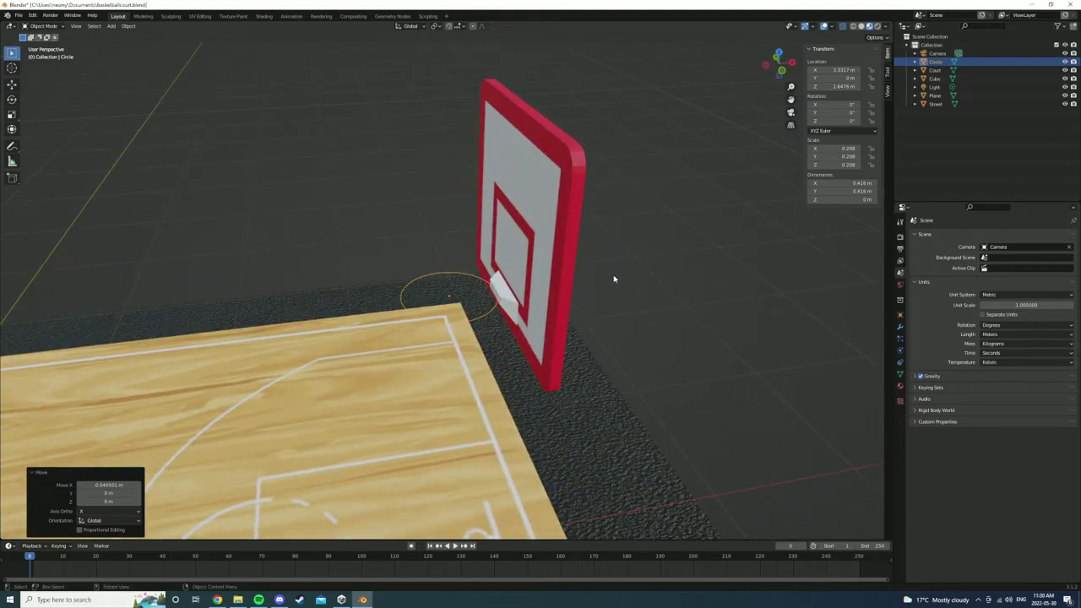
key("KP_7")
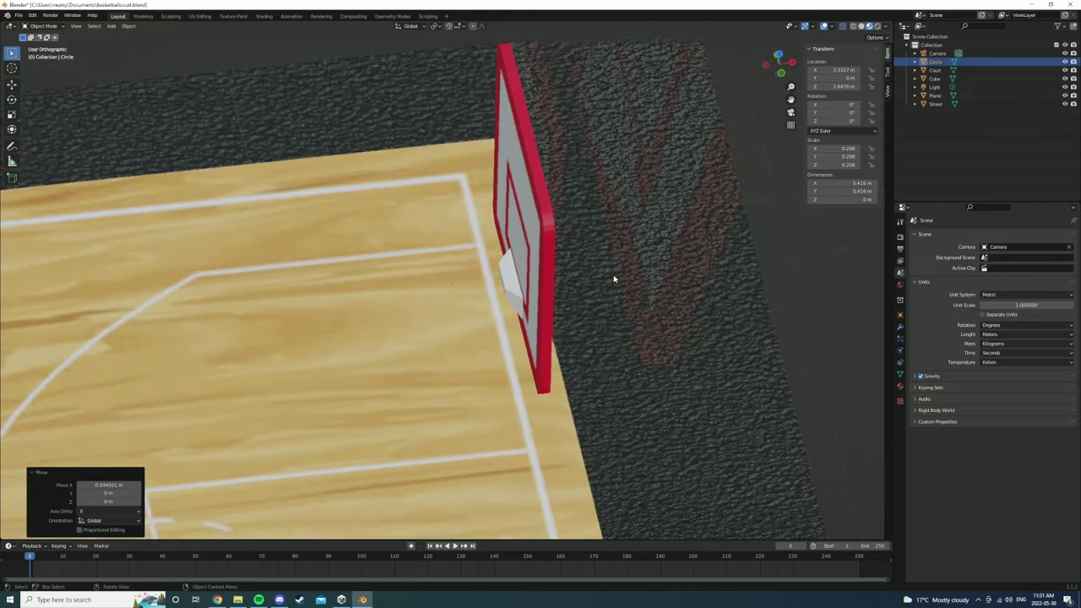
Extrude the hoop circle upward about 0.0147 m into a thin vertical band, then deselect it.
key("KP_1")
key("Tab")
key("KP_Decimal")
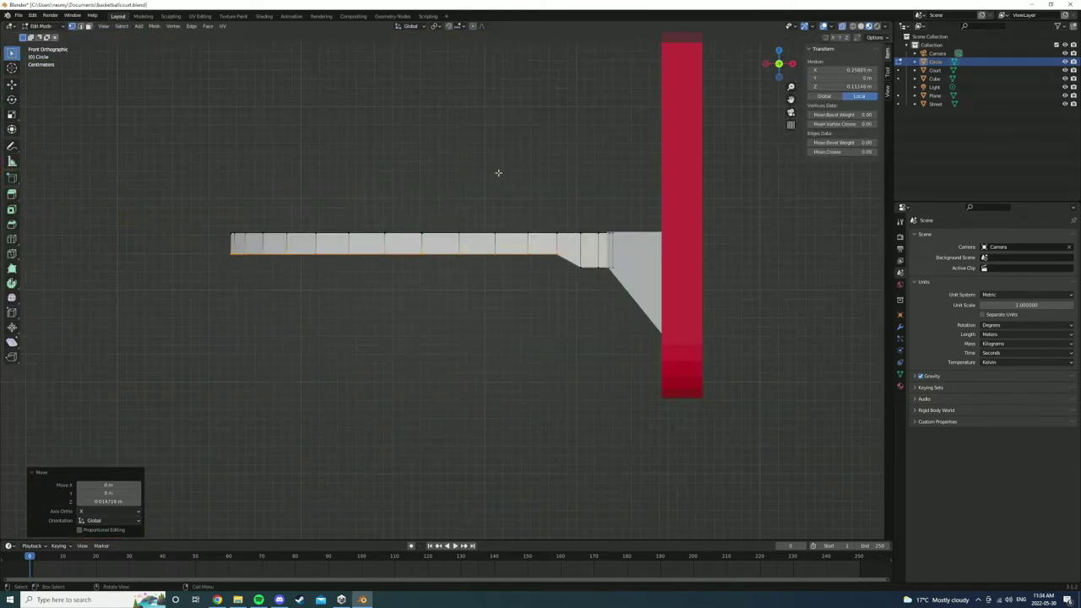
mouse_move(499, 173)
middle_mouse_down()
mouse_move(623, 219)
mouse_move(604, 221)
middle_mouse_up()
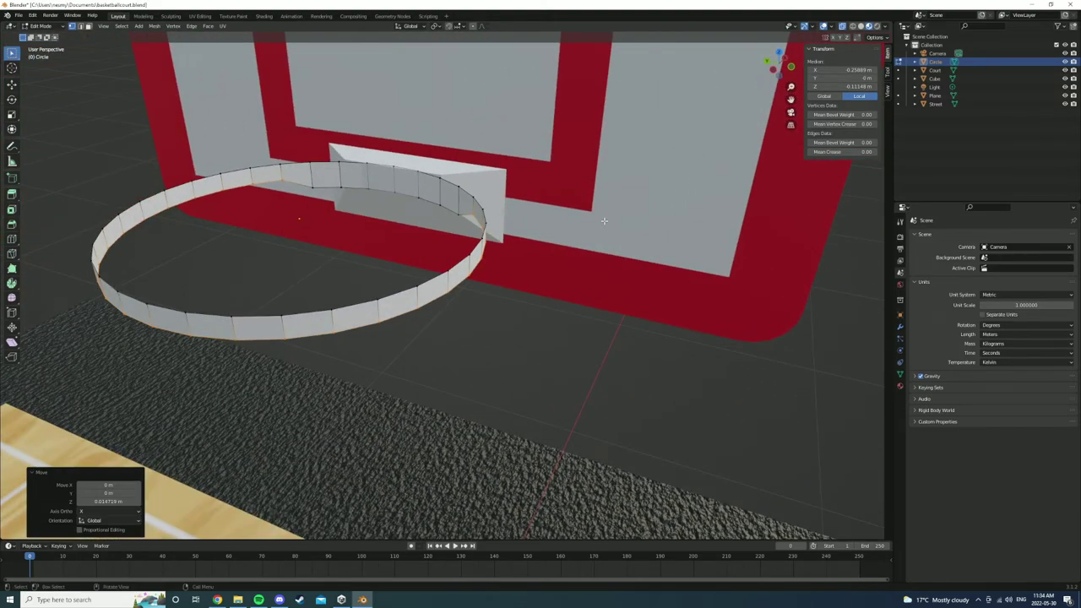
key("KP_1")
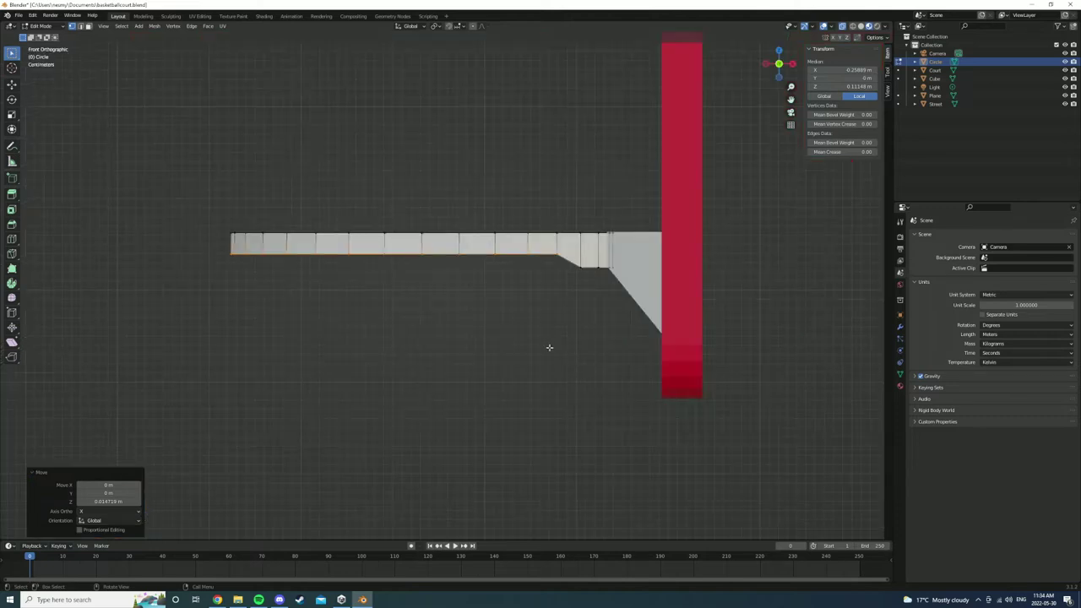
left_click(550, 347)
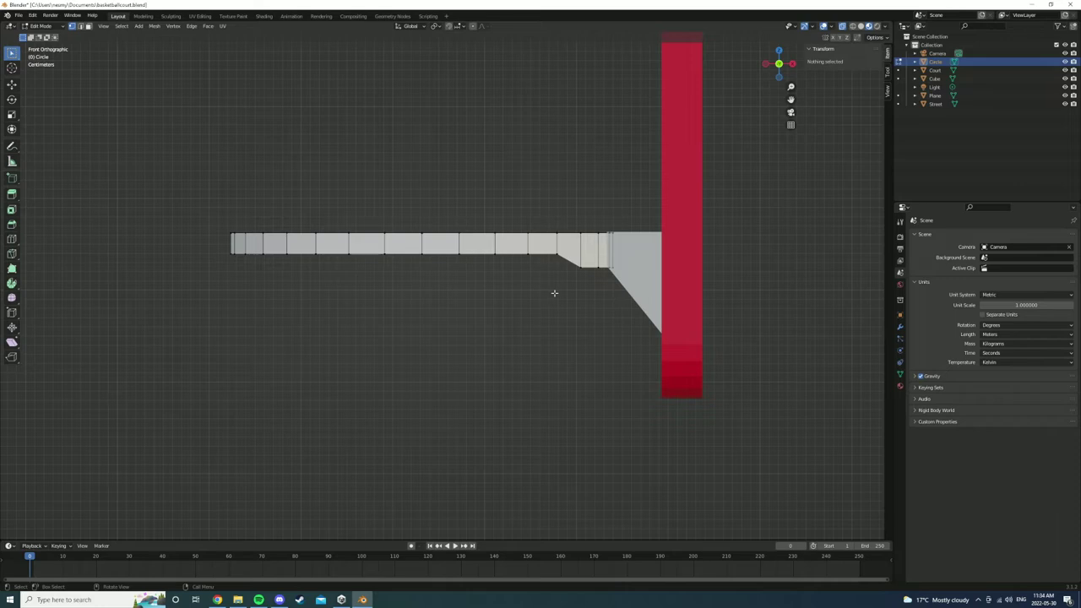
mouse_move(554, 293)
middle_mouse_down()
mouse_move(507, 336)
mouse_move(526, 338)
mouse_move(506, 327)
middle_mouse_up()
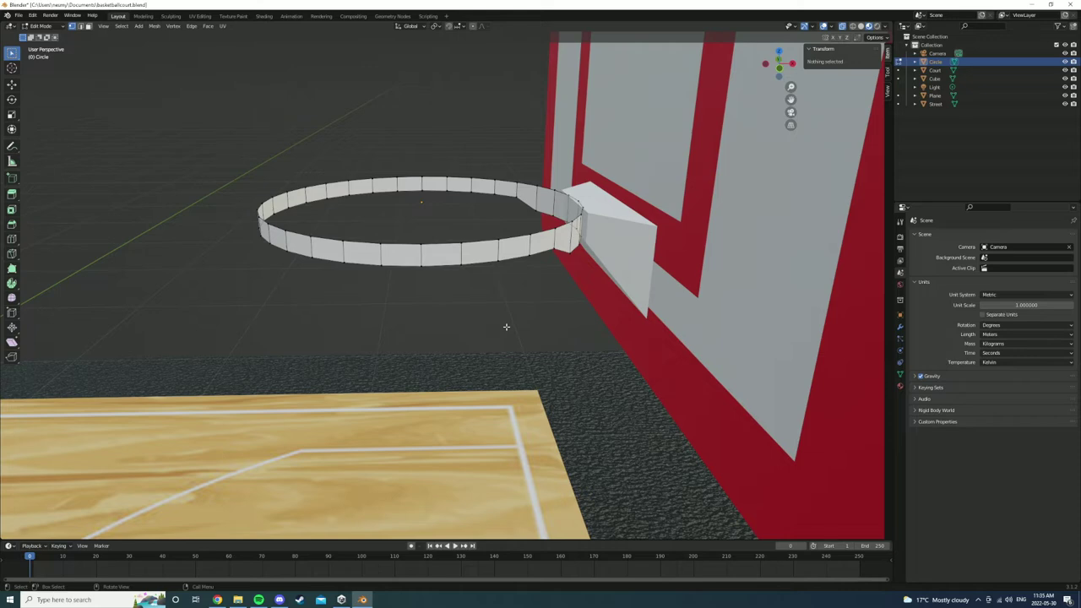
In Top Ortho view, extrude the whole ring in place without moving it.
key("KP_7")
key("KP_5")
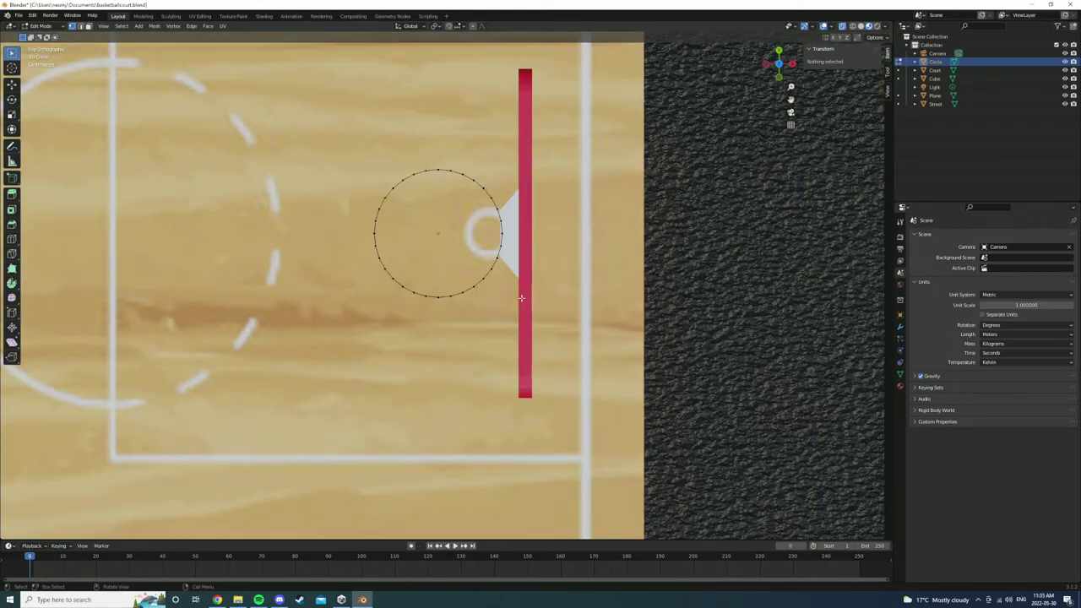
middle_click_drag(522, 297, 547, 332, "shift")
key("a")
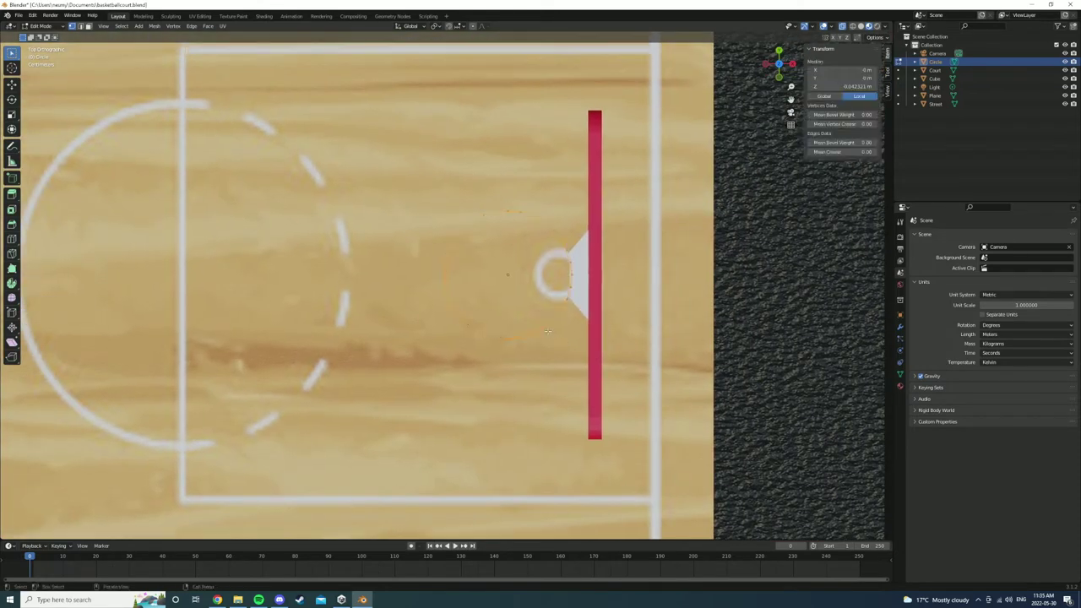
key("e")
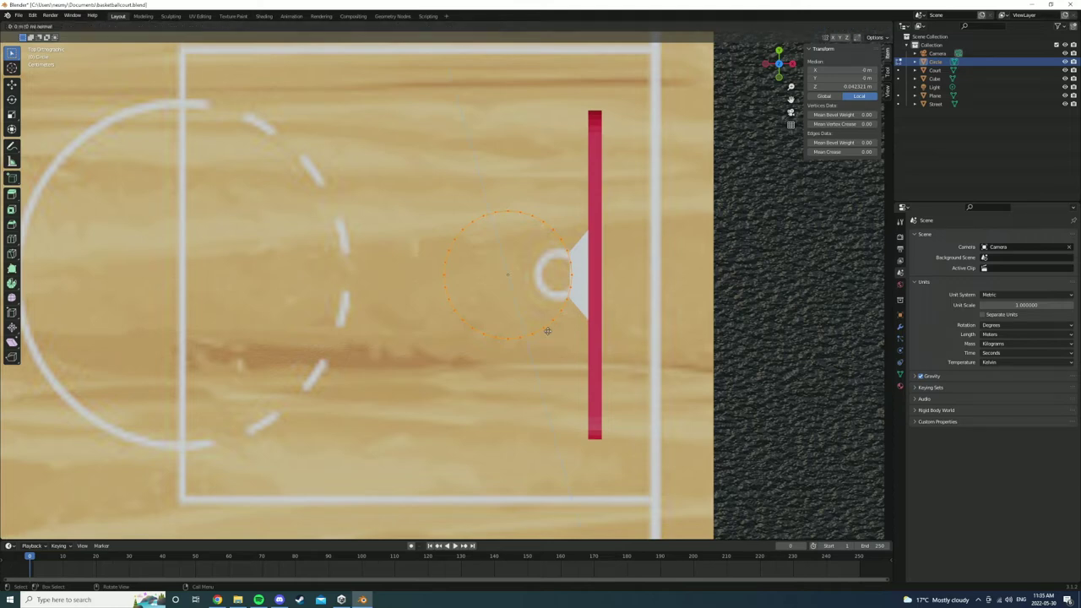
key("g")
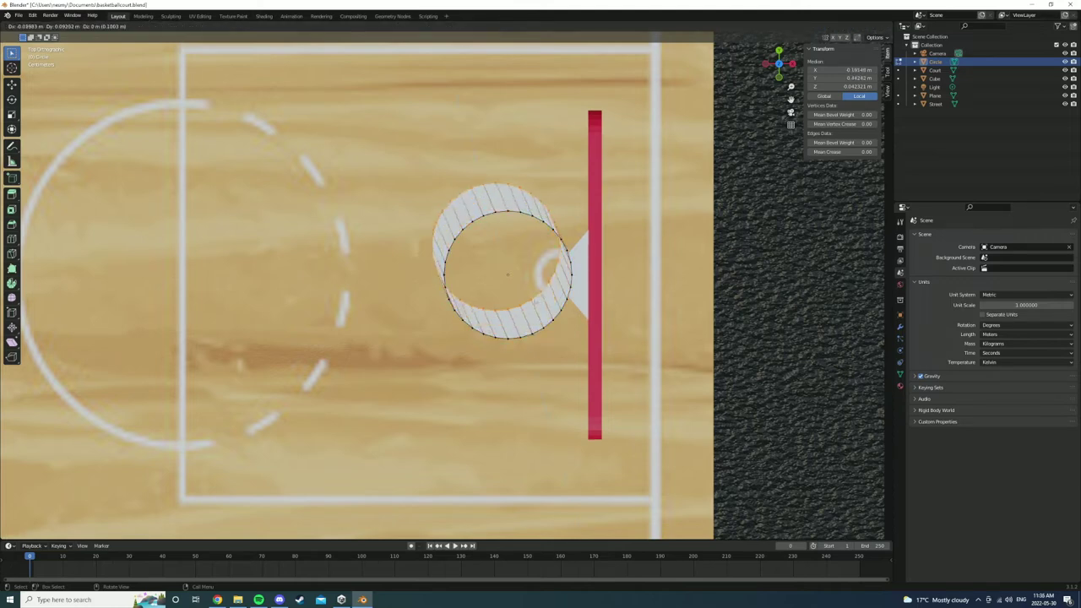
key("Escape")
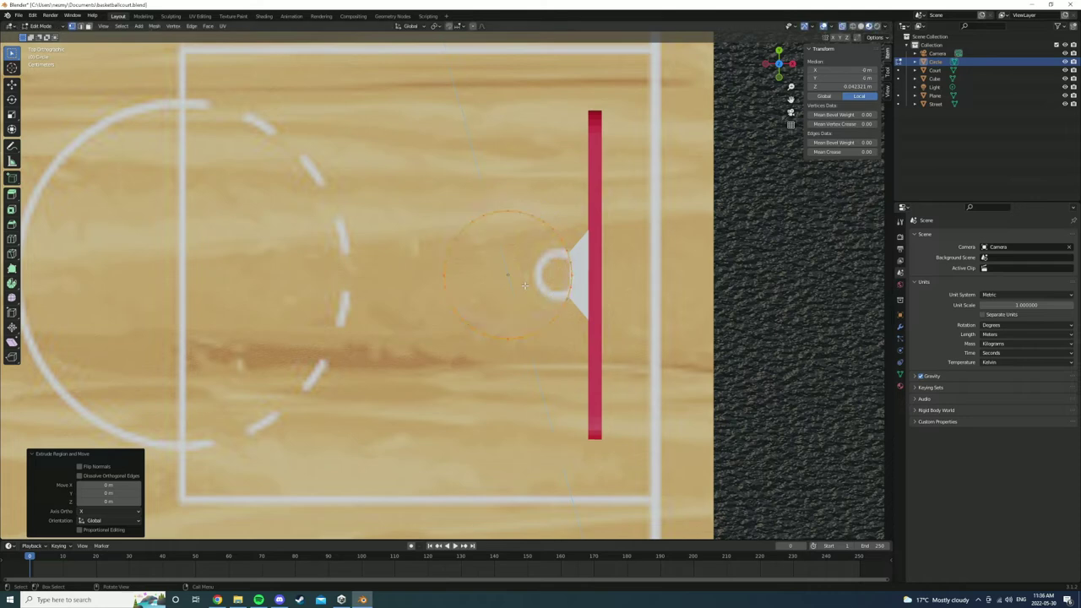
Scale the extruded ring inward to 0.935 for rim thickness and return to Object Mode.
key("s")
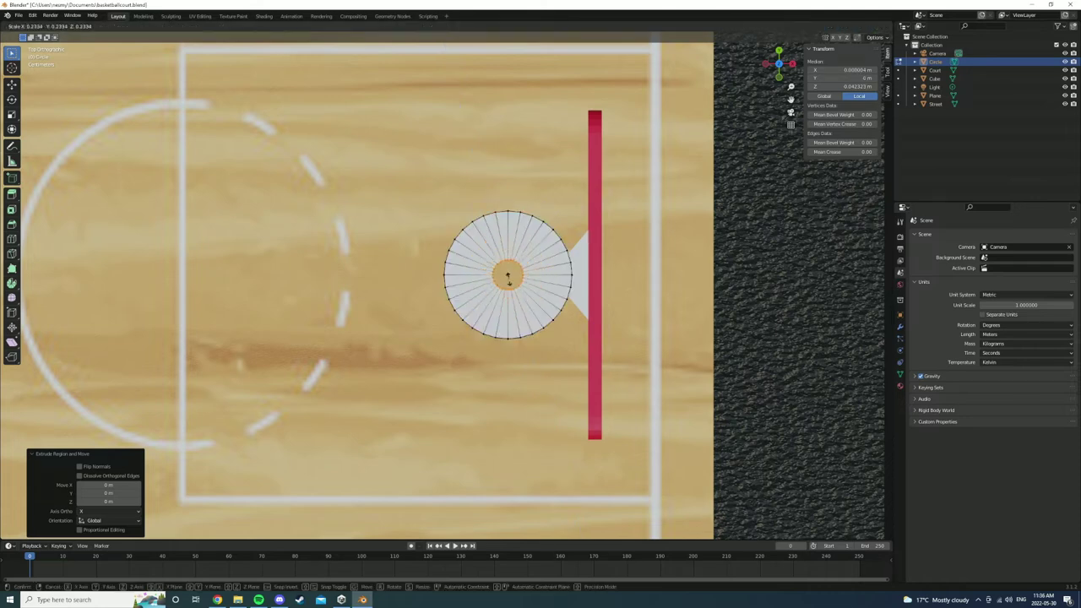
left_click(521, 286)
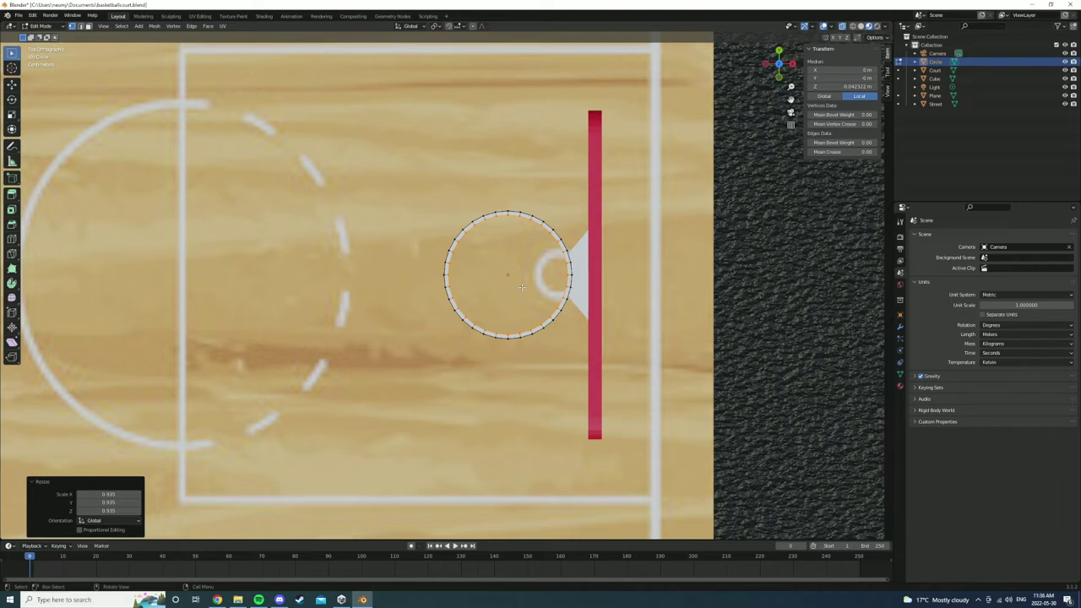
mouse_move(521, 286)
middle_mouse_down()
mouse_move(575, 221)
mouse_move(546, 223)
middle_mouse_up()
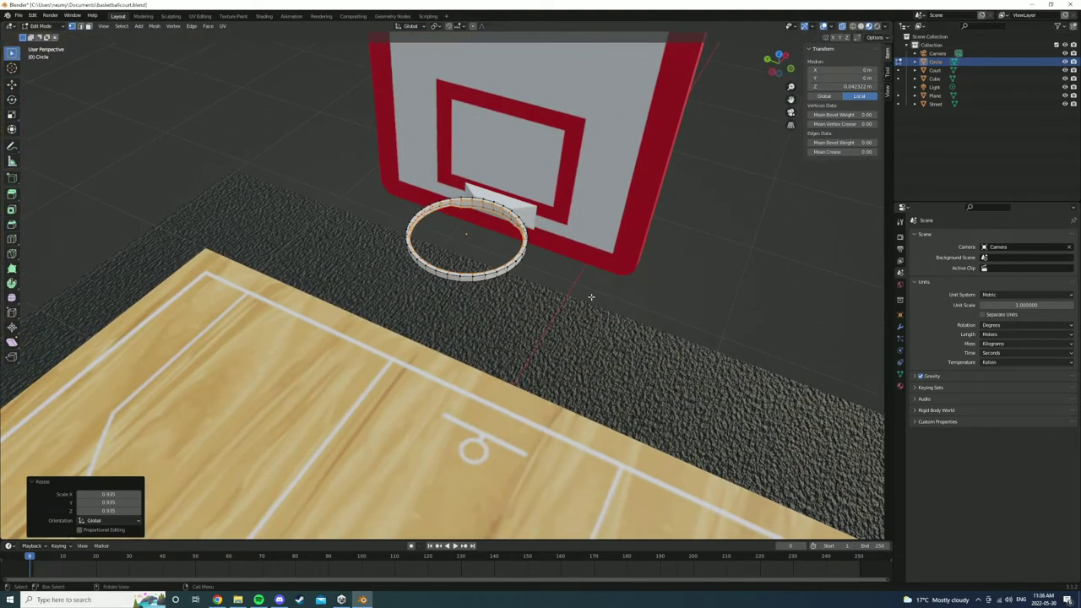
key("Tab")
middle_click_drag(584, 292, 606, 304)
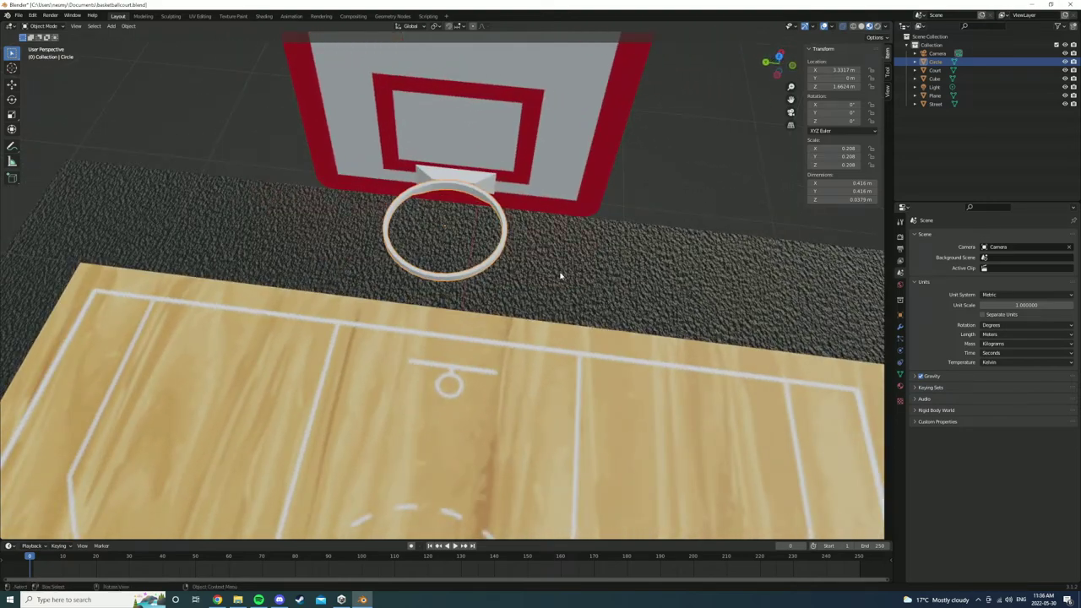
Add a Subdivision Surface modifier to the rim and compare it with undo and redo.
scroll(562, 273, "up", 1)
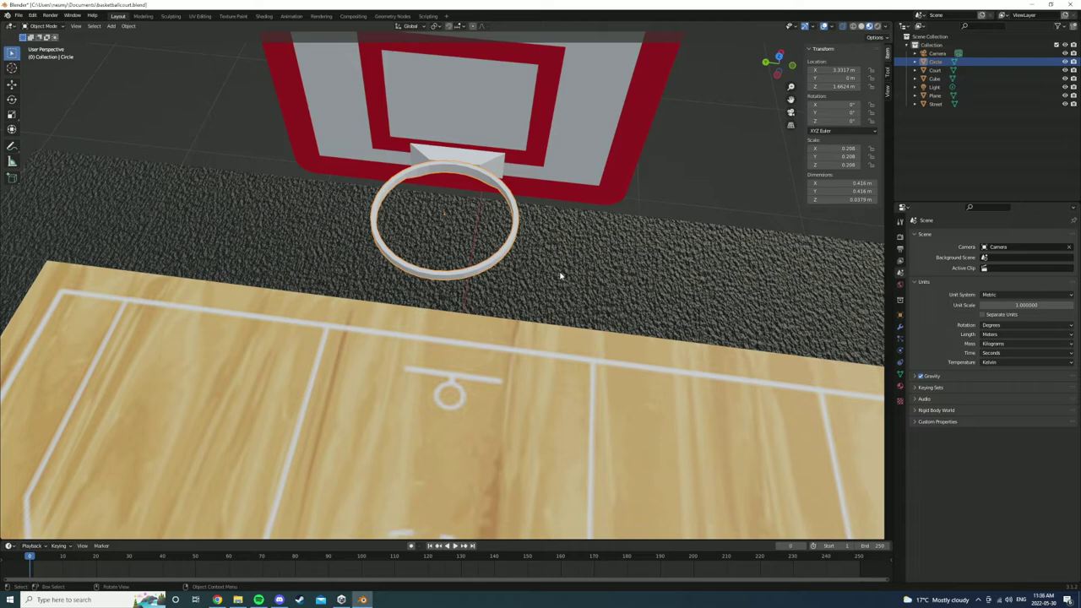
left_click(899, 326)
left_click(938, 235)
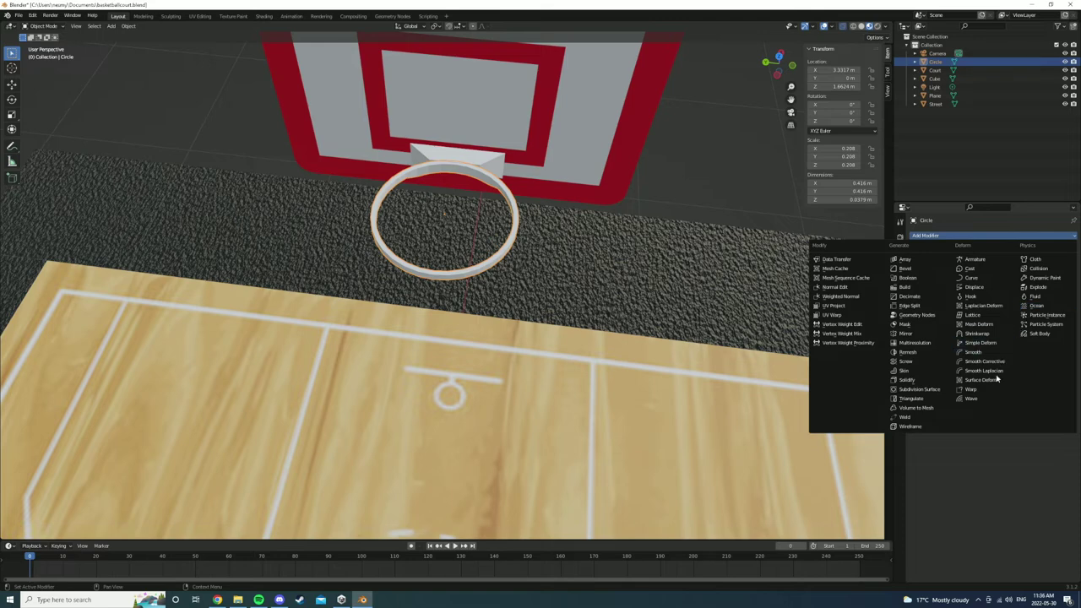
left_click(932, 390)
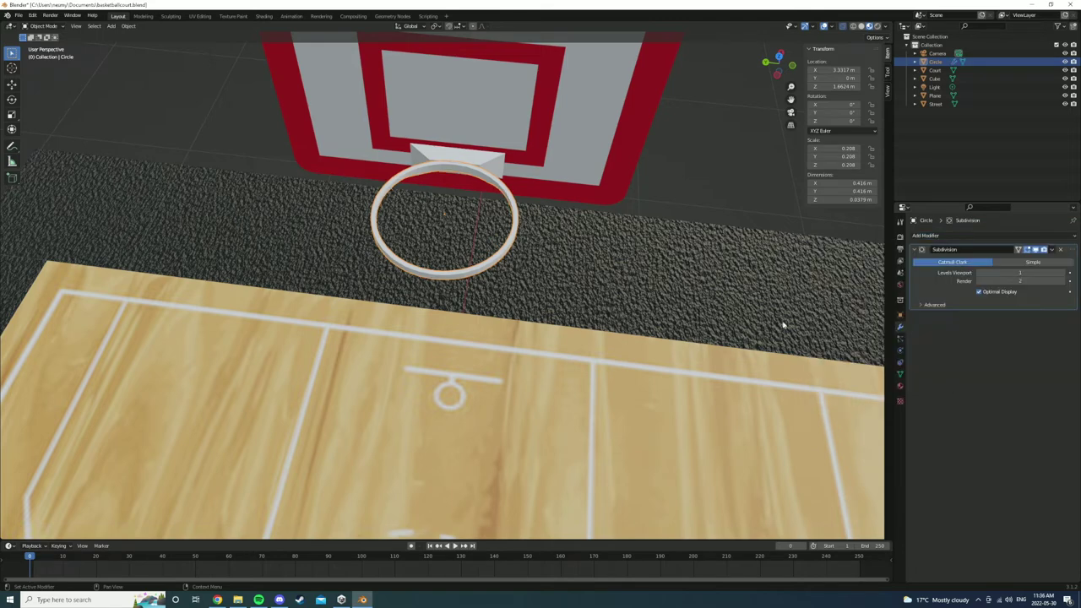
middle_click_drag(784, 324, 604, 230)
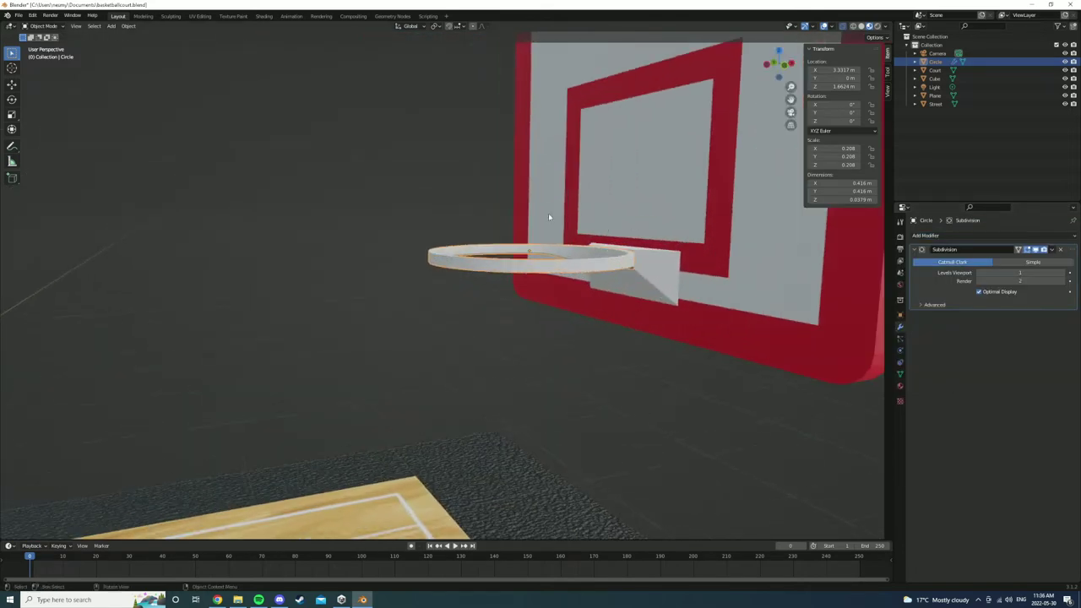
key("ctrl+z")
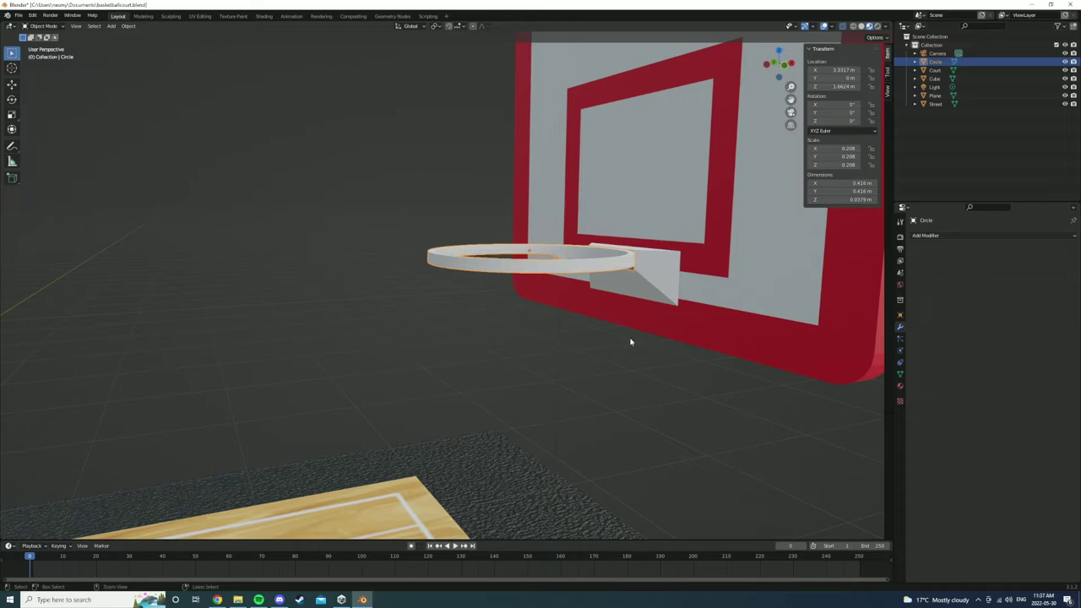
key("ctrl+shift+z")
middle_click_drag(626, 343, 671, 375)
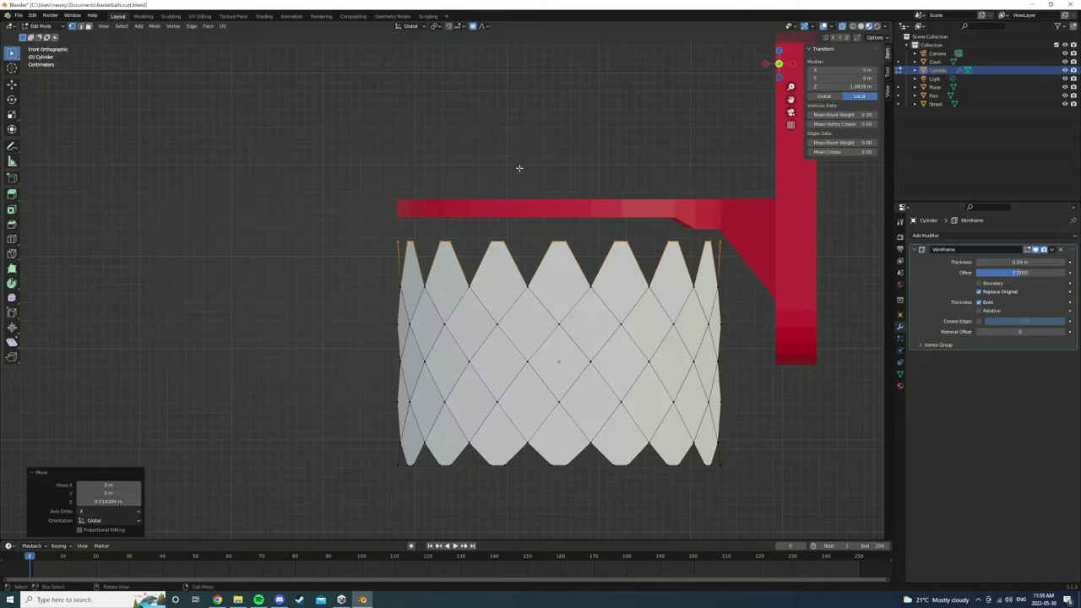
Try proportionally scaling the net's top, then cancel it.
scroll(520, 168, "down", 2)
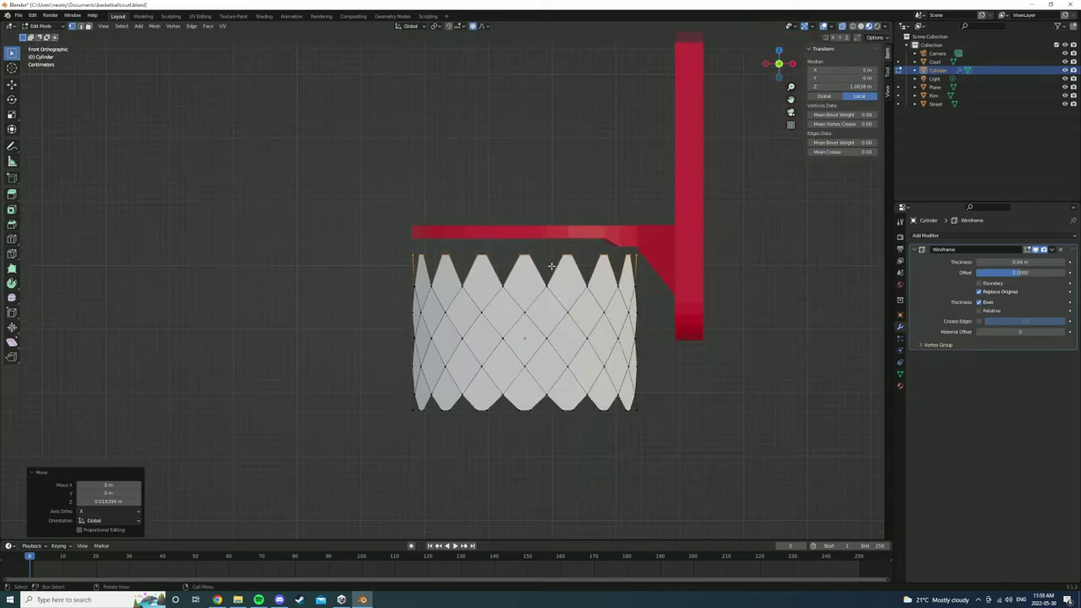
key("s")
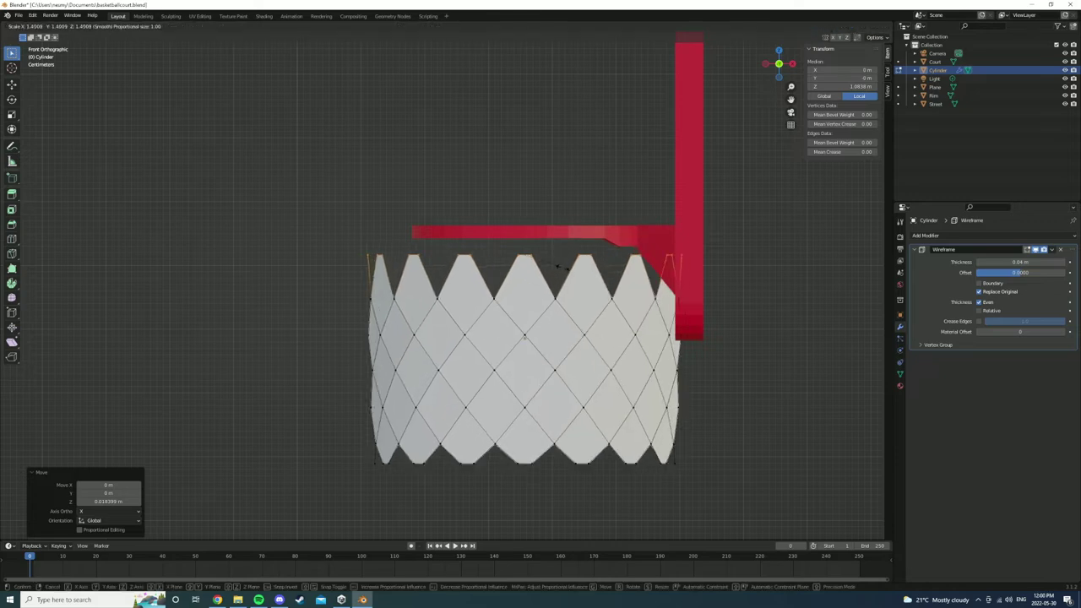
scroll(538, 257, "up", 3)
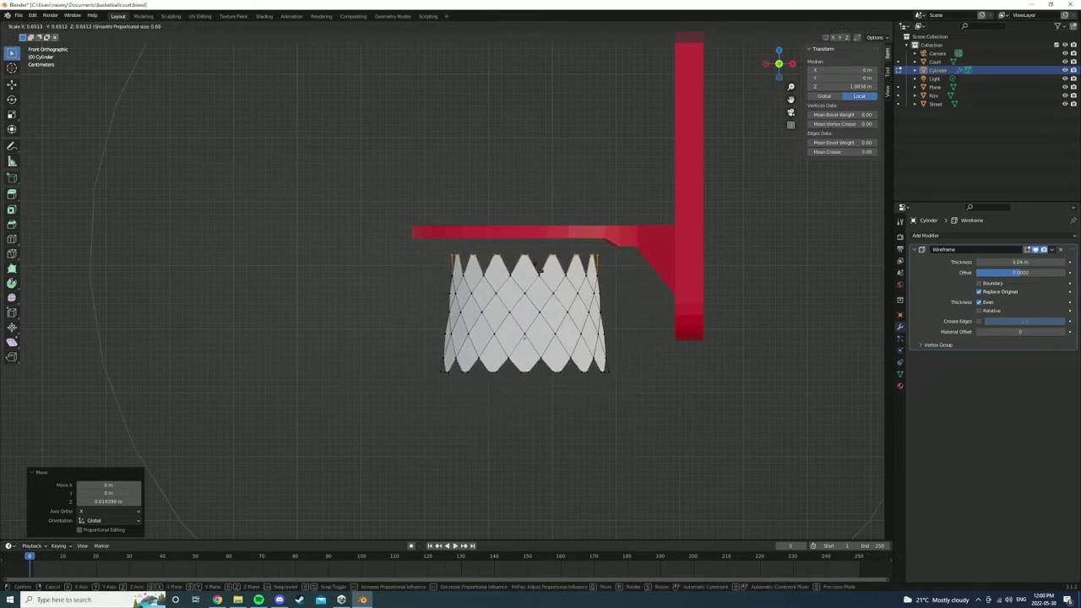
scroll(539, 254, "up", 3)
scroll(540, 247, "up", 3)
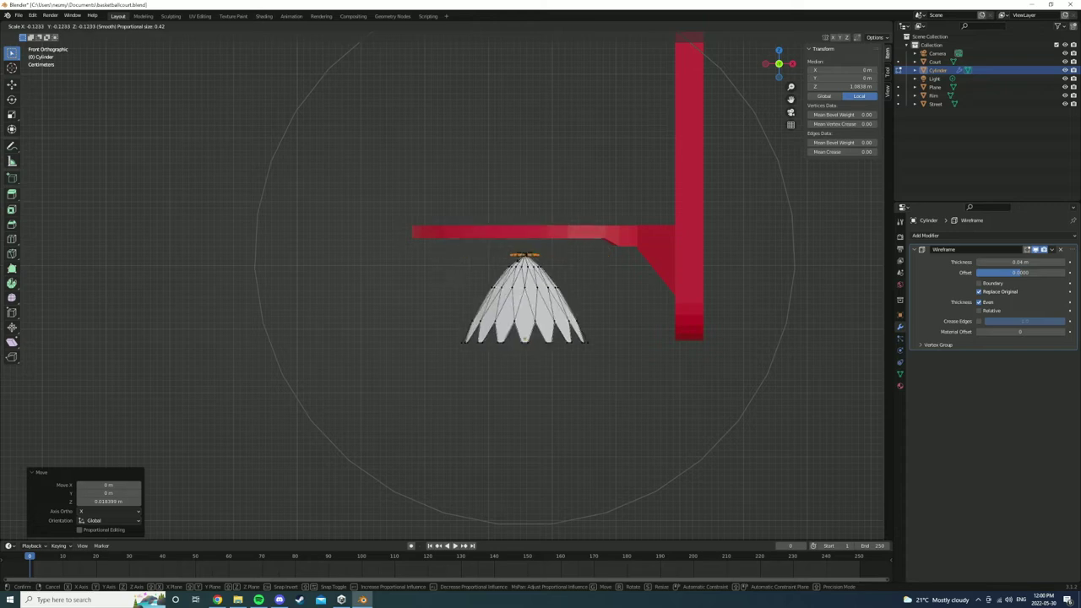
scroll(518, 279, "up", 4)
scroll(519, 278, "up", 9)
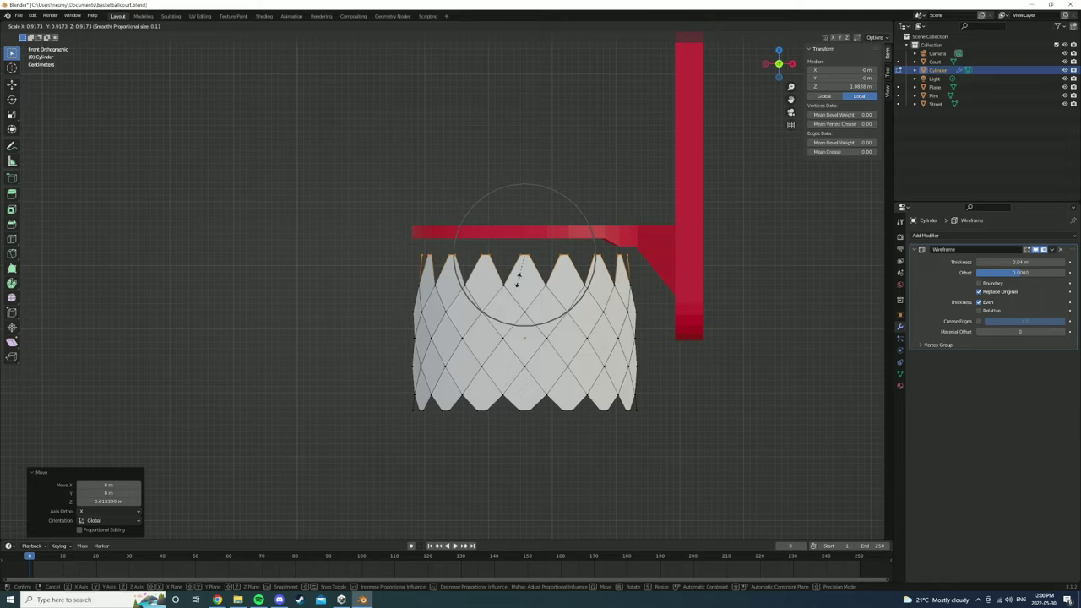
key("Escape")
Raise the net's top vertices 0.027157 m along Z to meet the rim's underside.
key("g")
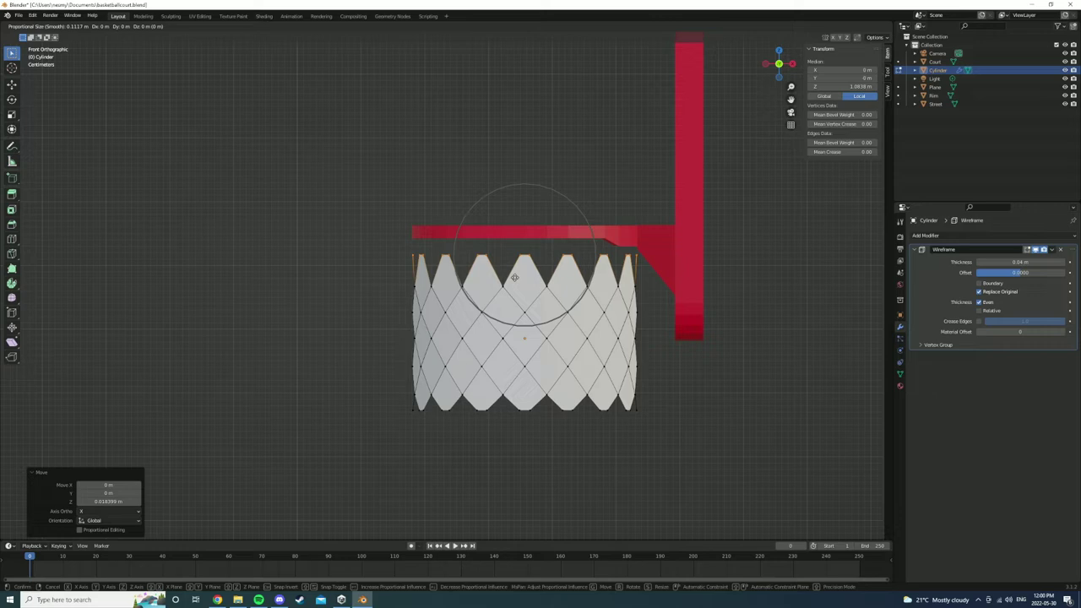
key("z")
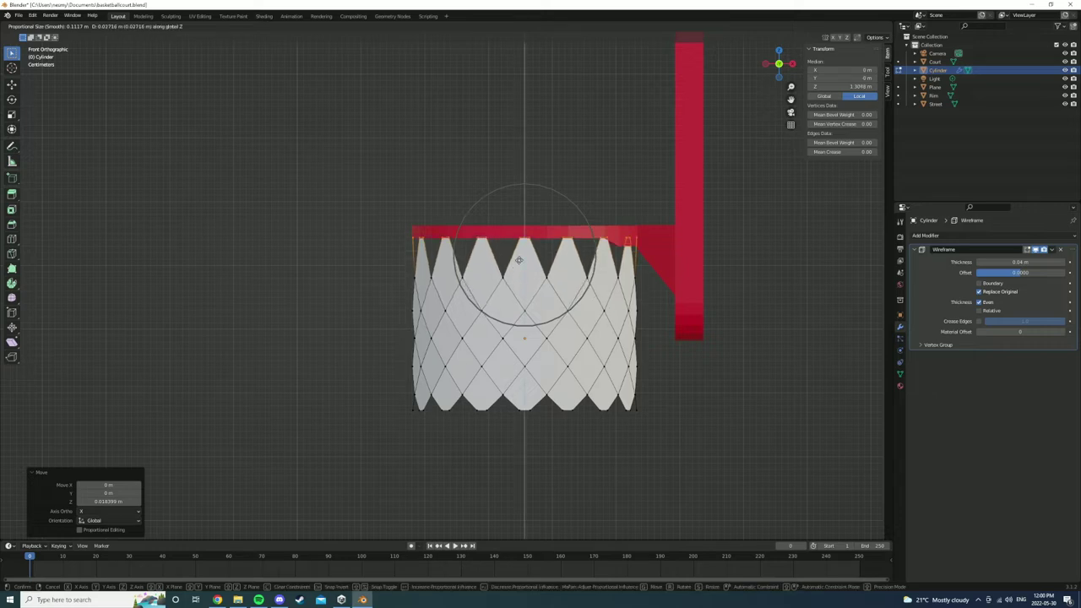
left_click(518, 259)
middle_click_drag(518, 260, 429, 298)
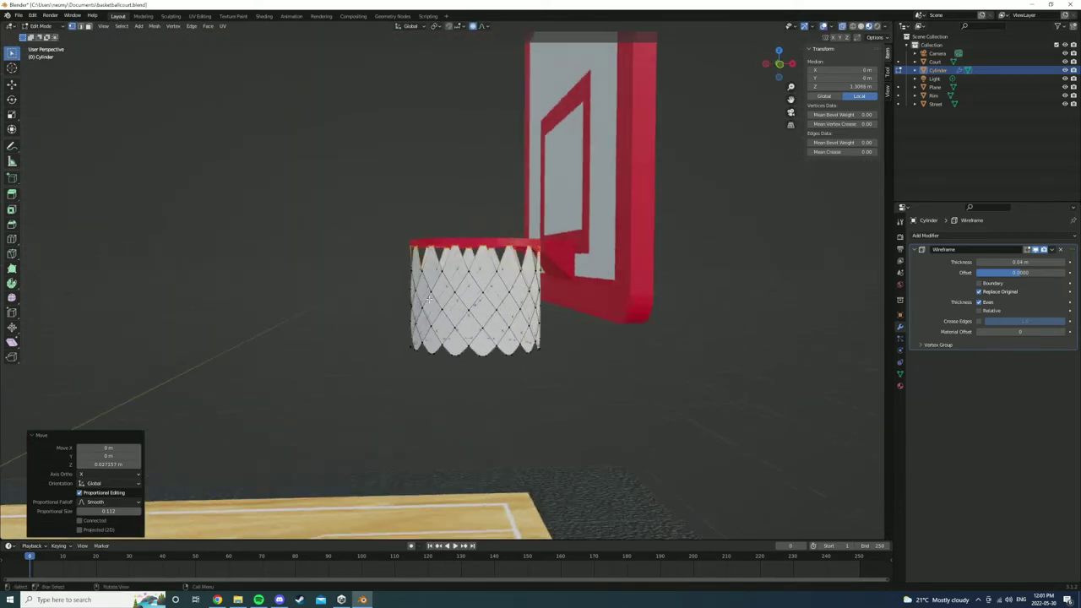
key("KP_1")
Attempt scaling the net's top edge twice and cancel both attempts.
key("s")
scroll(502, 332, "down", 6)
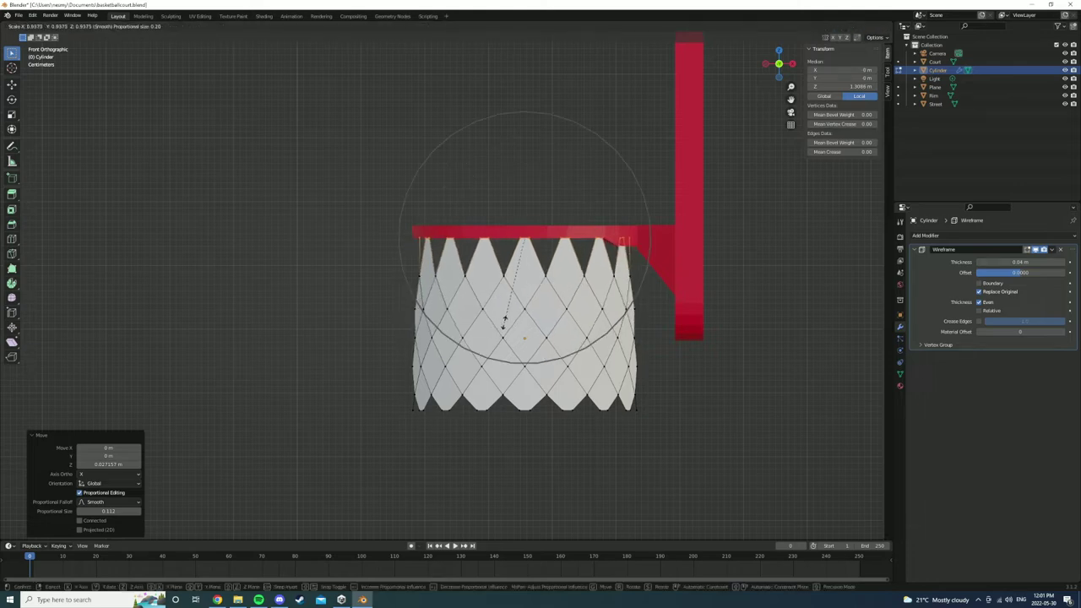
key("Escape")
key("s")
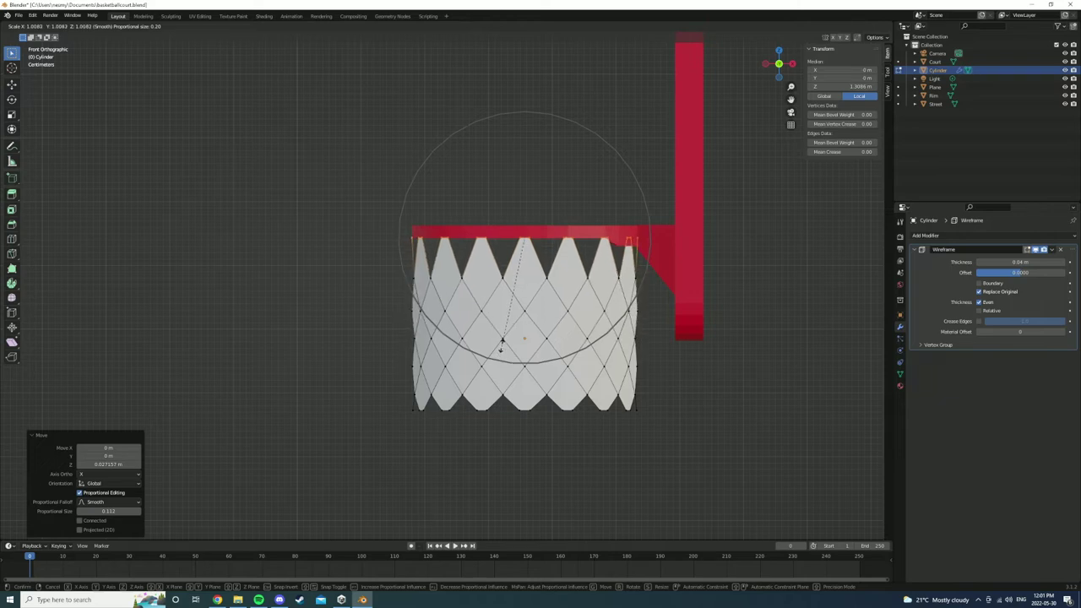
key("Escape")
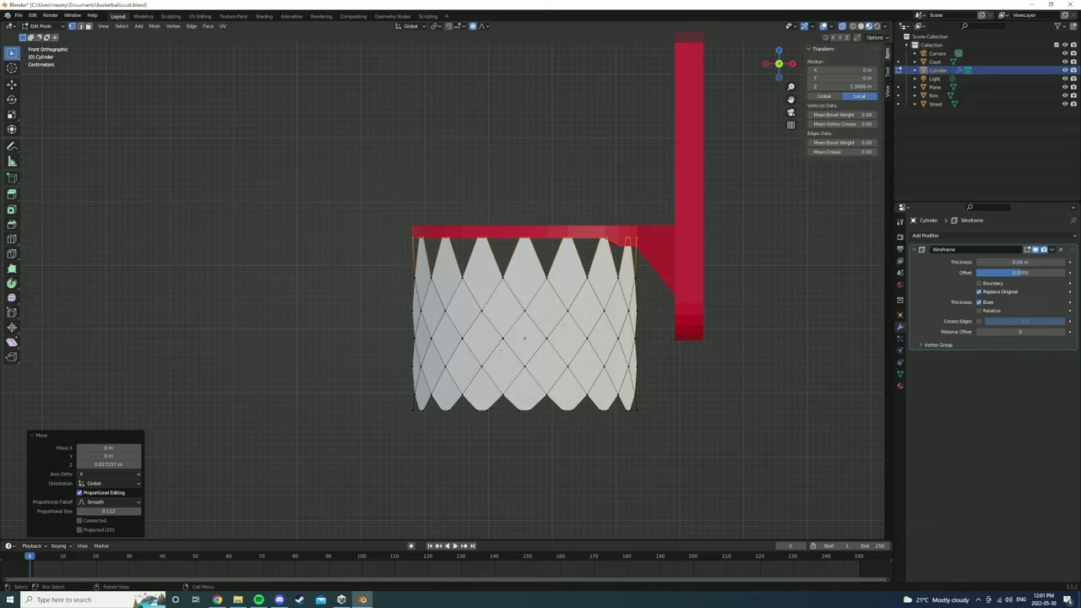
Select the net's bottom vertex row and scale it inward with proportional editing.
left_click_drag(646, 431, 396, 407)
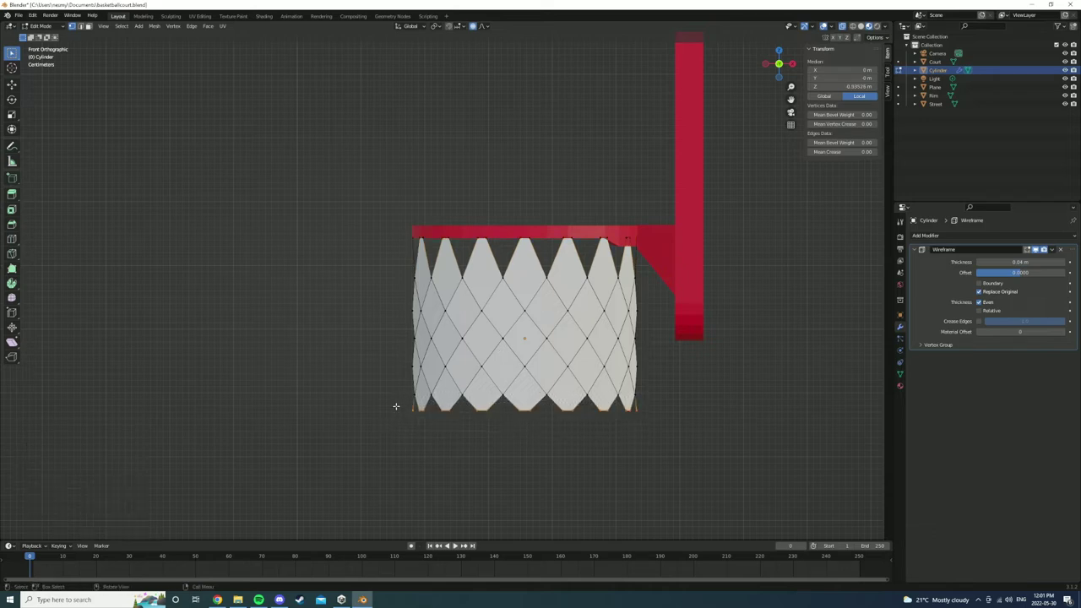
key("s")
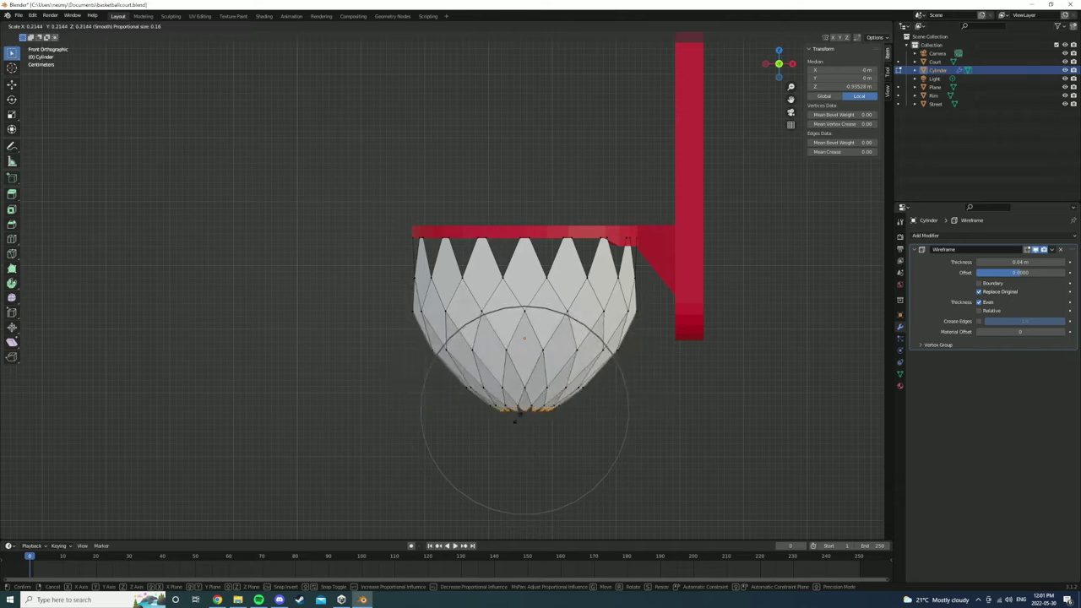
scroll(496, 422, "down", 4)
scroll(490, 431, "down", 8)
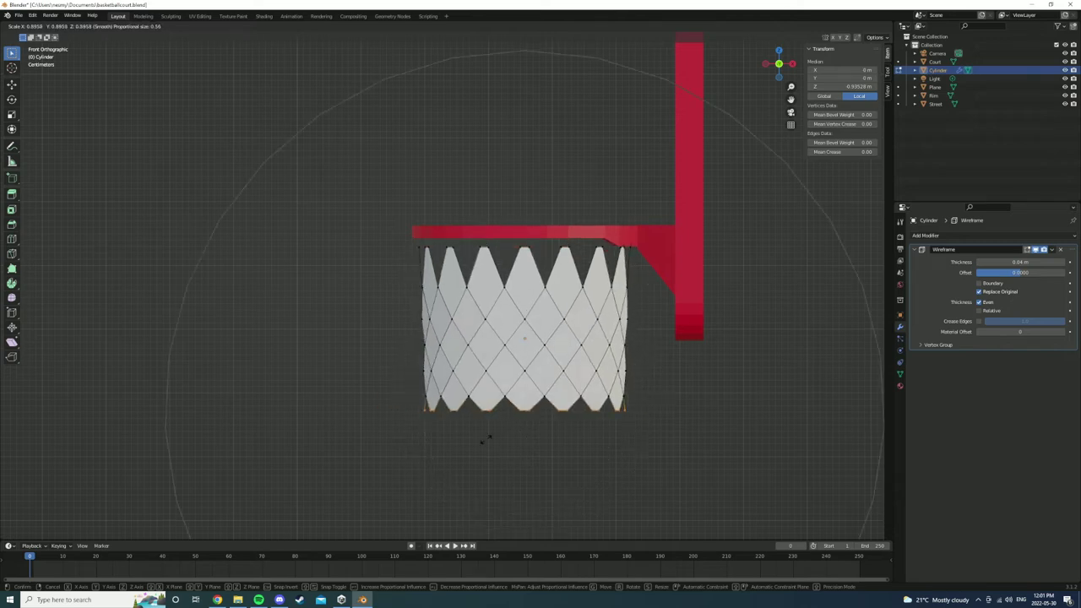
scroll(486, 437, "up", 4)
scroll(487, 430, "up", 2)
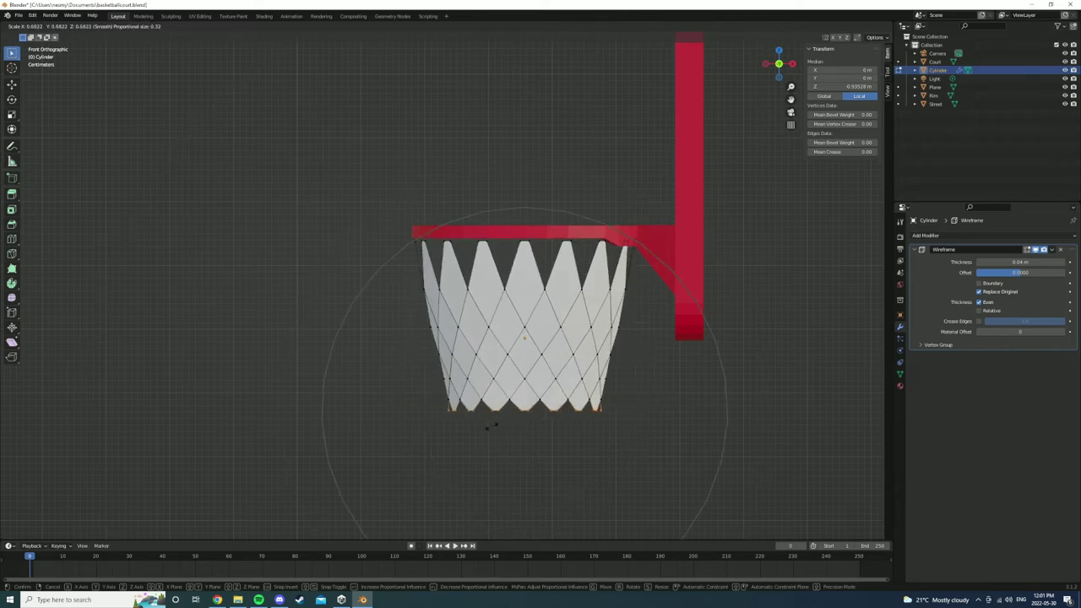
left_click(487, 428)
Scale the net's bottom inward again from the front view.
scroll(489, 429, "down", 2)
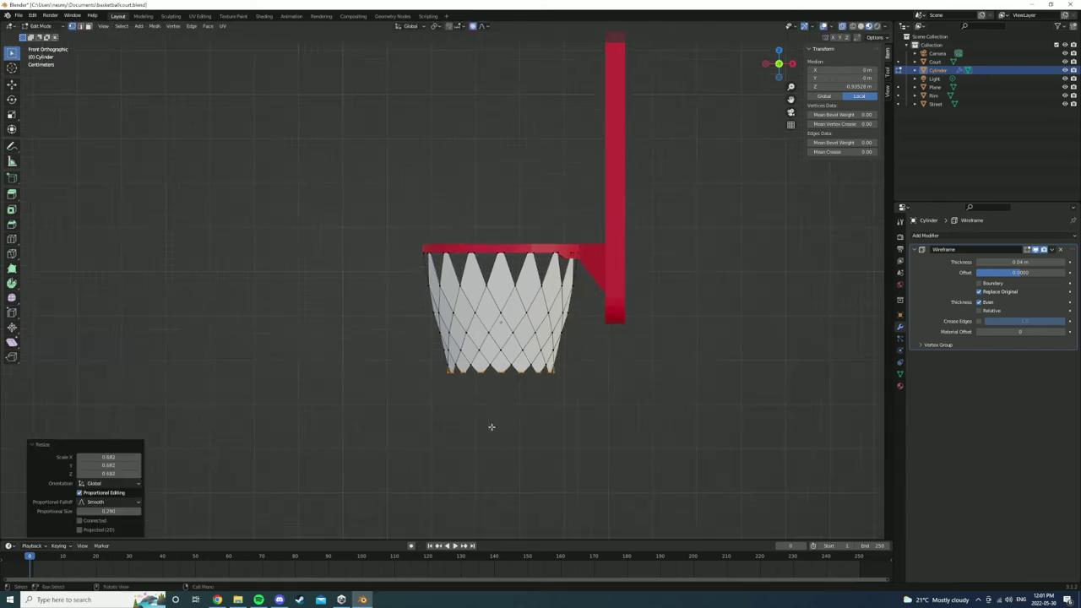
scroll(479, 434, "down", 2)
mouse_move(479, 434)
middle_mouse_down()
mouse_move(535, 439)
mouse_move(476, 424)
middle_mouse_up()
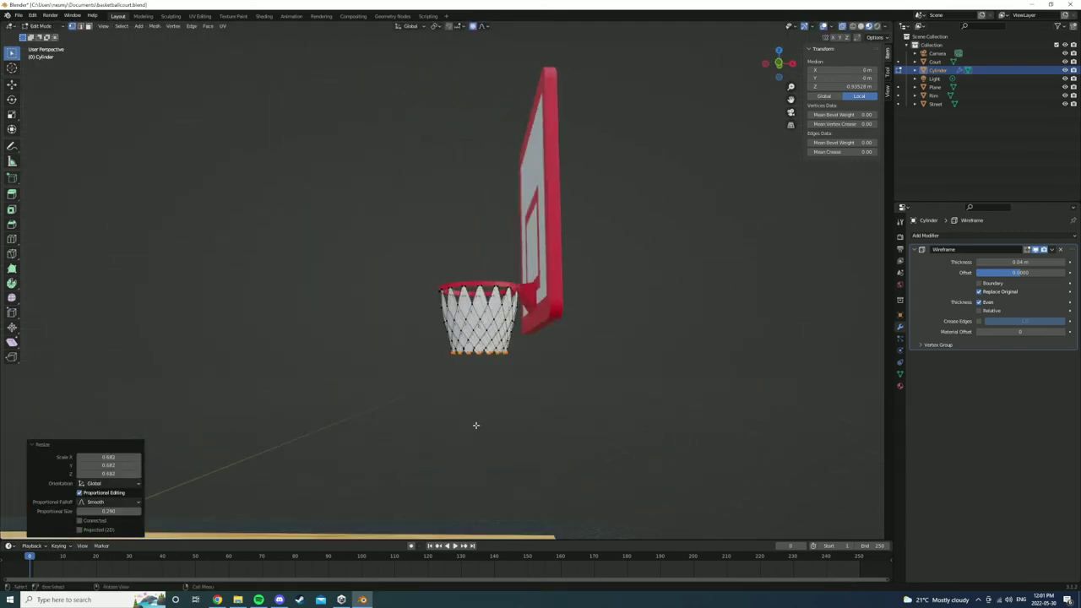
key("KP_1")
key("s")
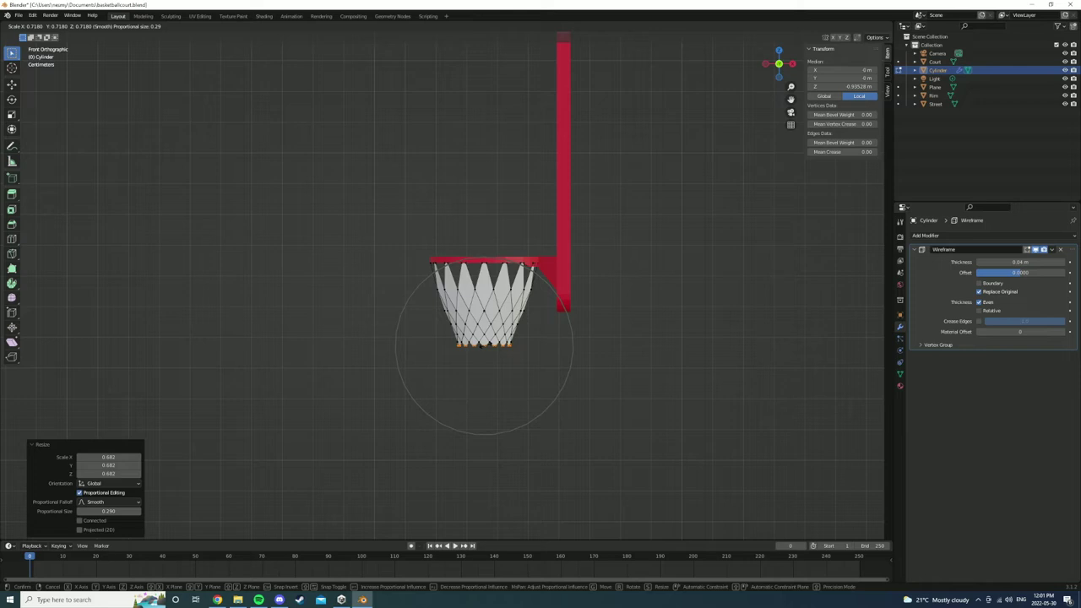
scroll(485, 347, "down", 2)
scroll(482, 353, "down", 8)
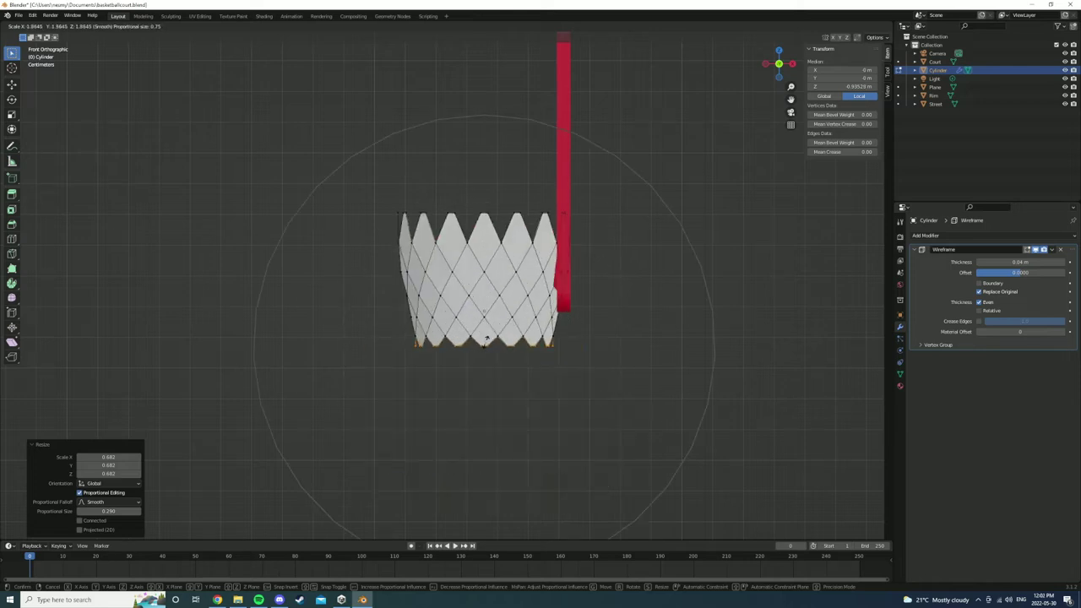
left_click(504, 367)
Widen the net's bottom slightly to finish the taper.
scroll(504, 367, "up", 1)
scroll(504, 366, "up", 3)
key("s")
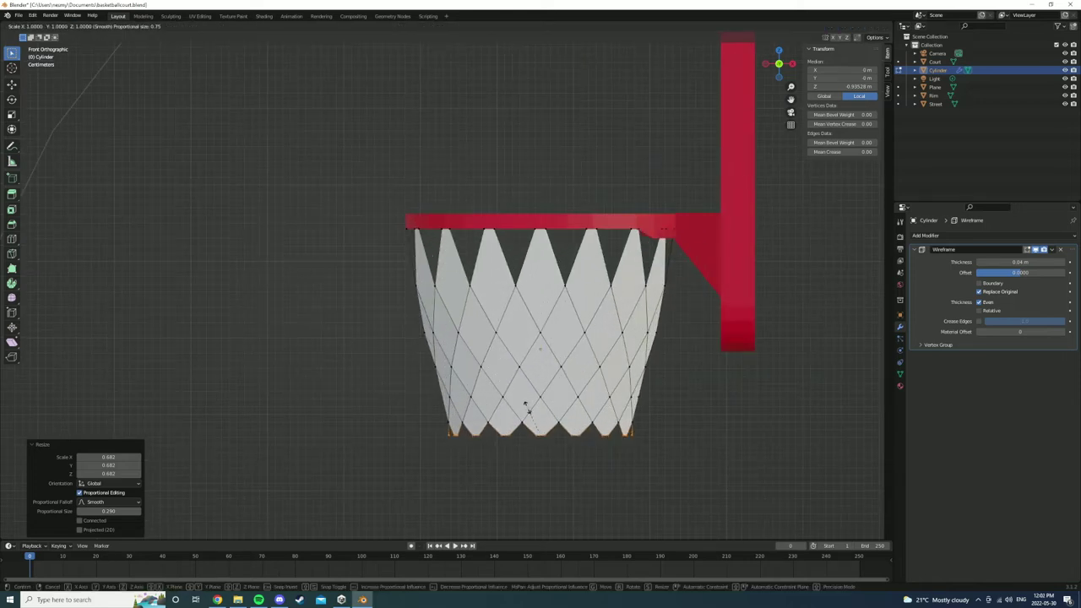
scroll(520, 398, "up", 5)
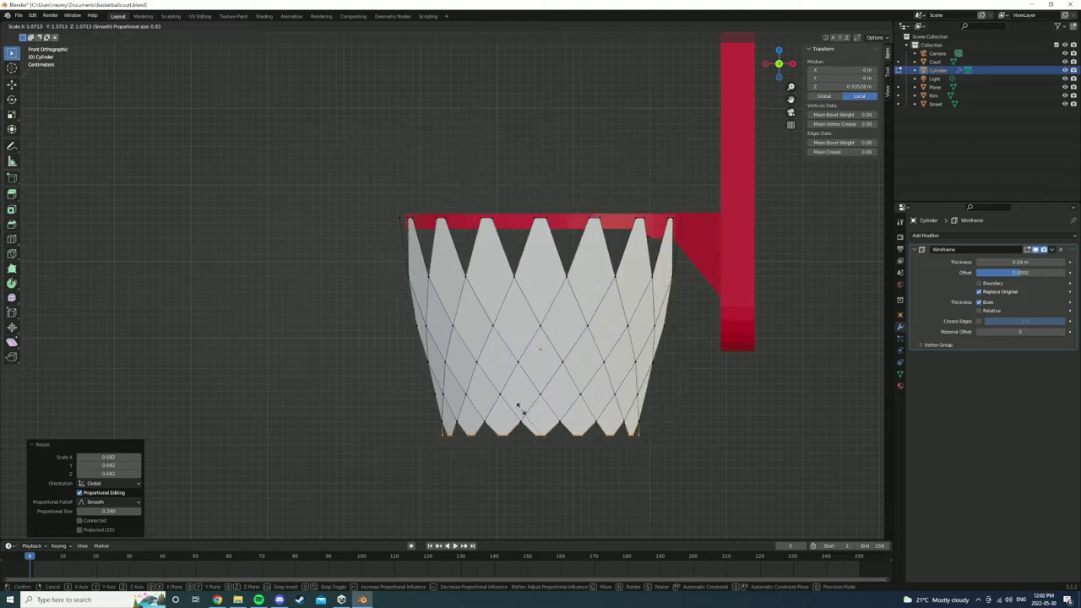
scroll(519, 404, "up", 5)
scroll(519, 407, "up", 4)
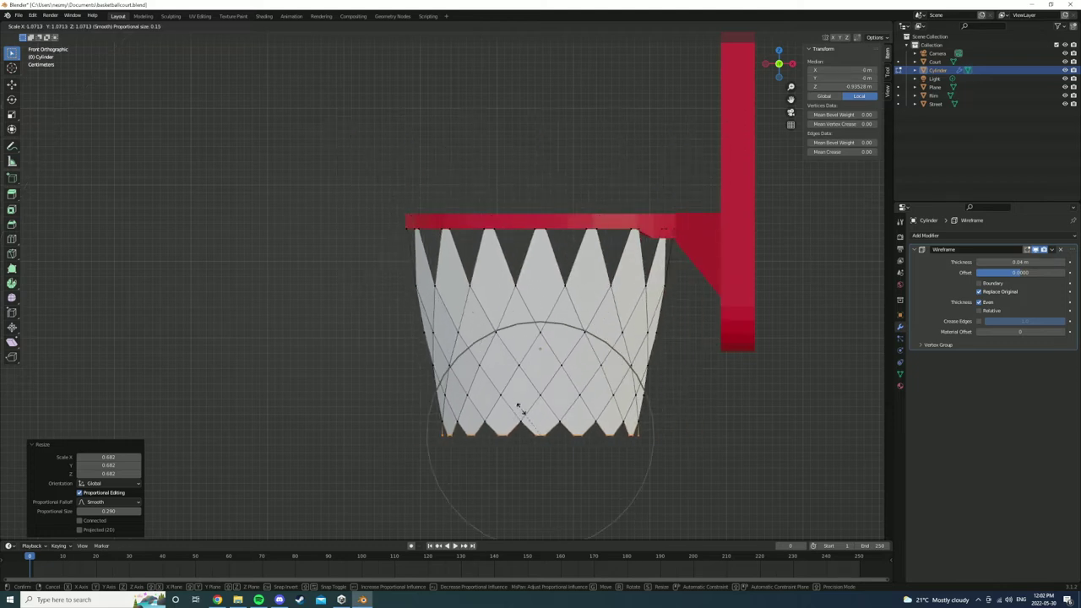
scroll(516, 401, "up", 3)
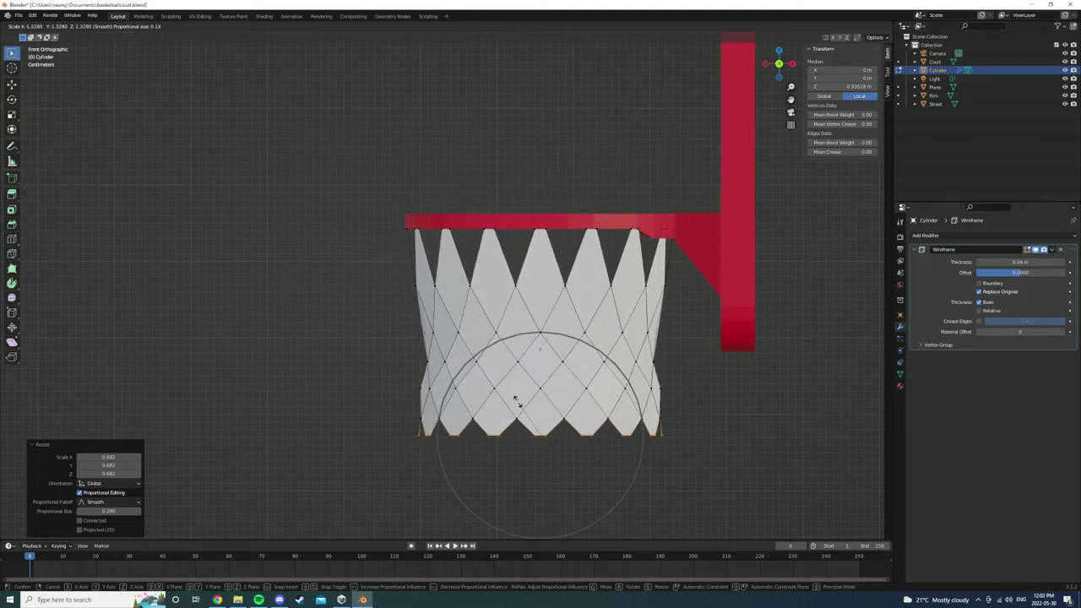
left_click(568, 370)
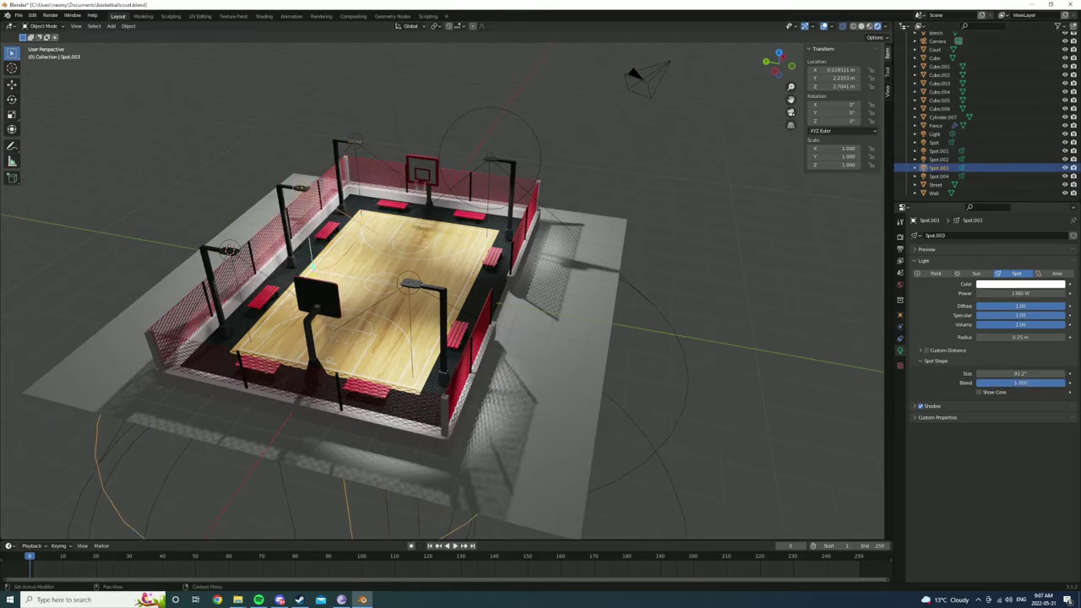
Select the Spot lights and inspect the court in rendered shading.
left_click(938, 176)
mouse_move(688, 234)
middle_mouse_down()
mouse_move(760, 253)
mouse_move(628, 421)
middle_mouse_up()
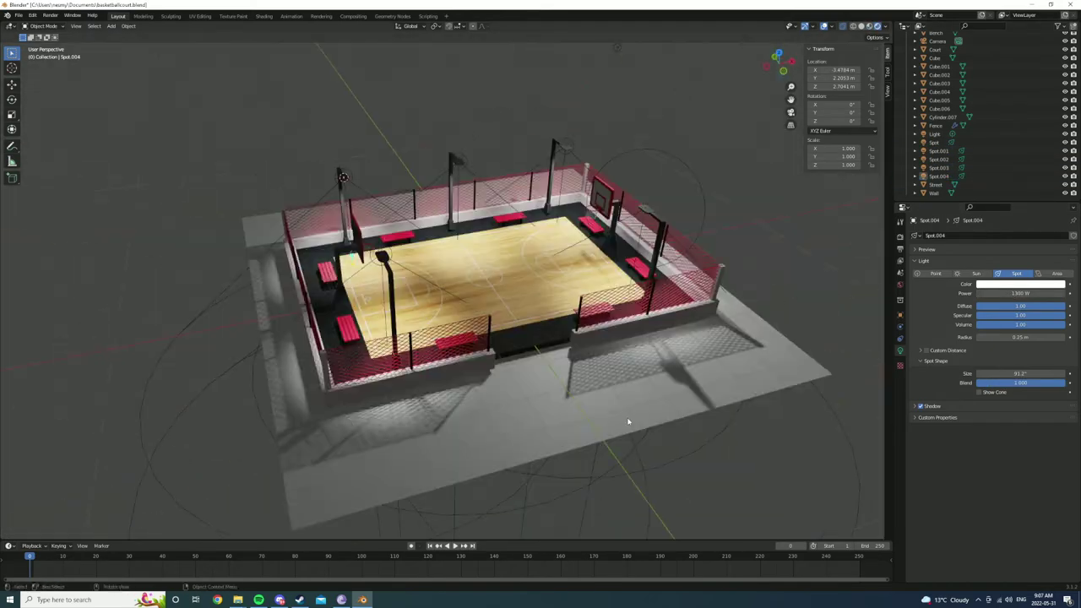
right_click(935, 150)
left_click(934, 151)
mouse_move(934, 150)
middle_mouse_down()
mouse_move(743, 365)
mouse_move(739, 300)
mouse_move(1010, 339)
middle_mouse_up()
middle_click_drag(642, 253, 656, 39)
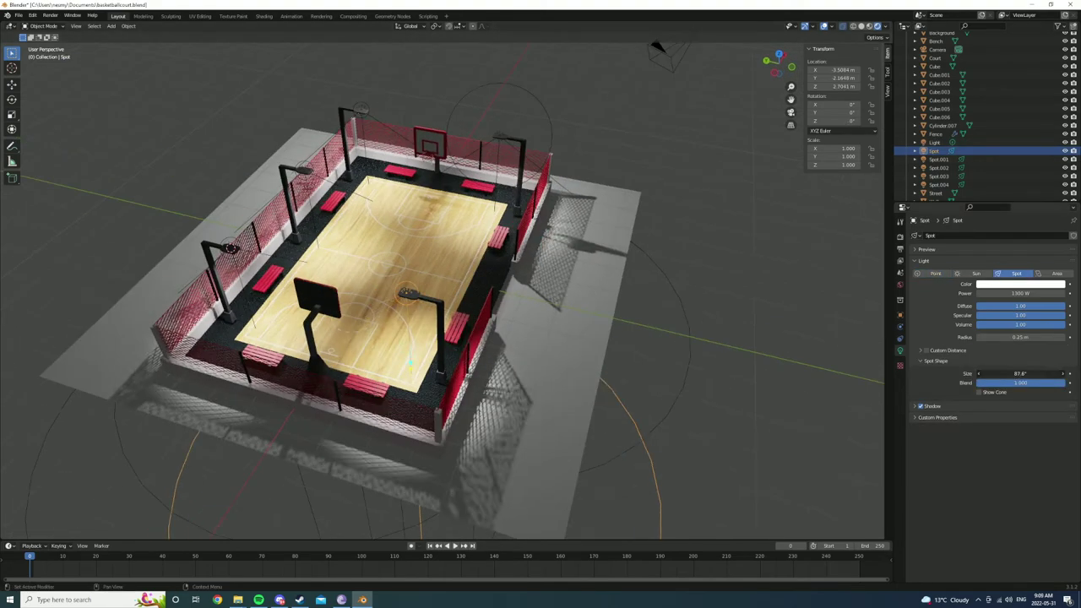
left_click(938, 176)
middle_click_drag(701, 355, 724, 287)
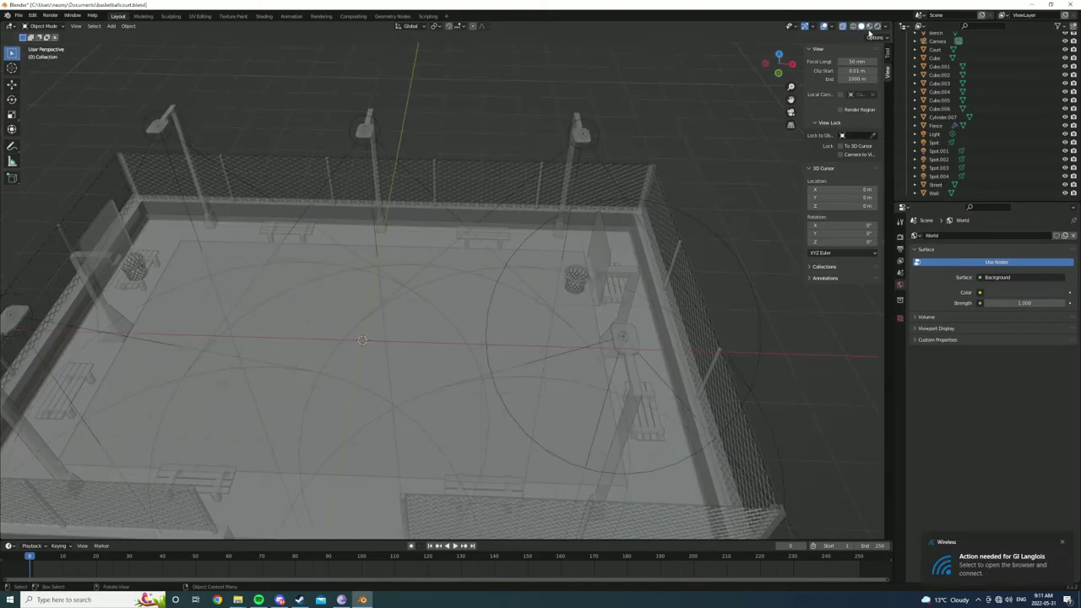
left_click(870, 26)
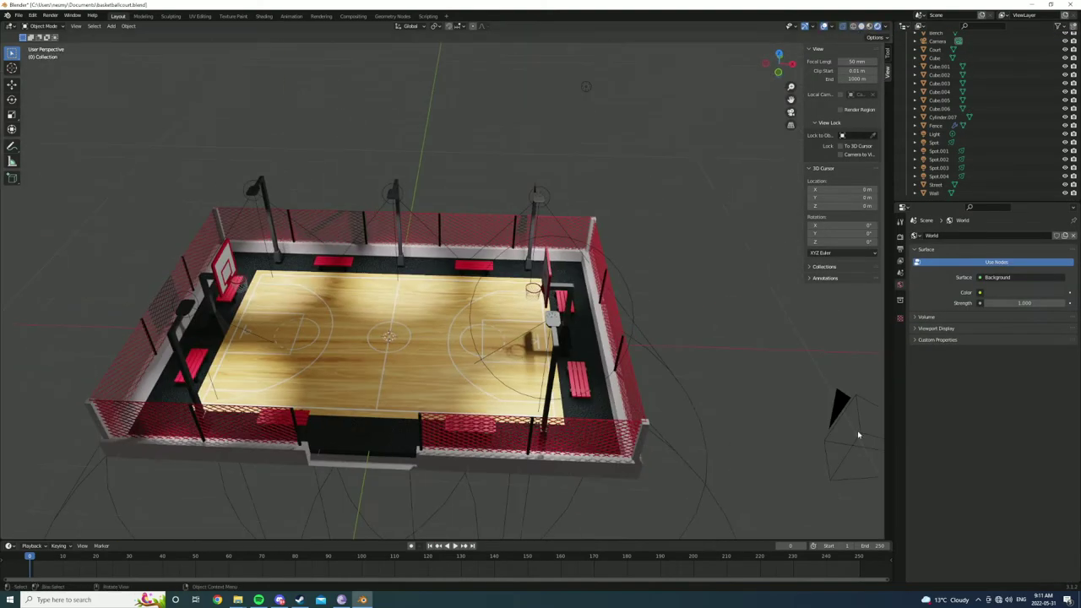
middle_click_drag(657, 294, 647, 408)
Add a cube at the court centre with a Subdivision Surface modifier.
key("shift+a")
left_click(541, 287)
key("ctrl+1")
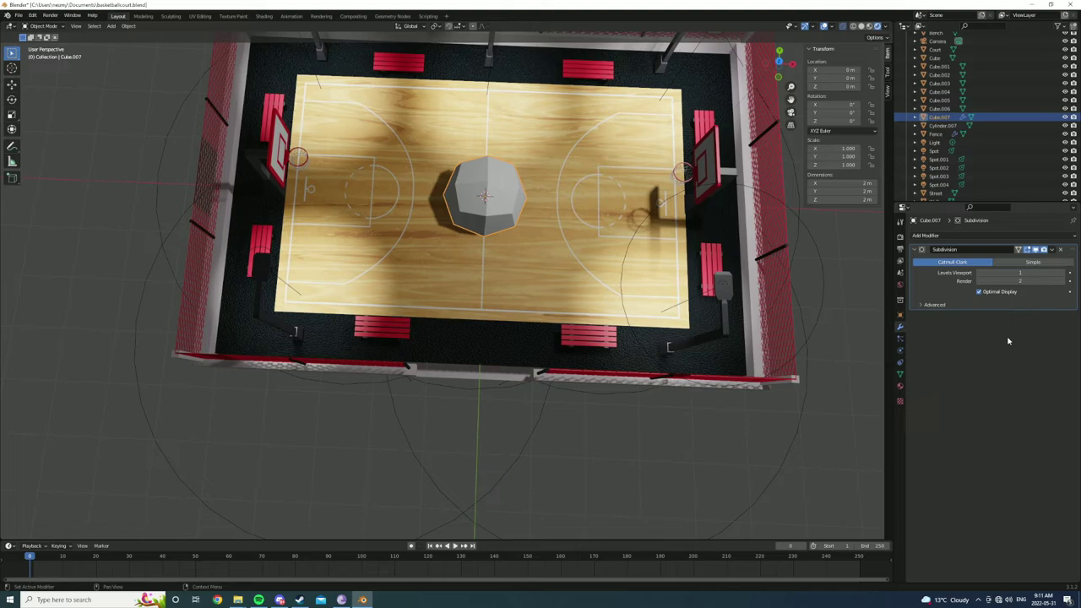
Raise the cube's subdivision level and apply the Subdivision modifier.
key("ctrl+3")
key("KP_1")
key("Tab")
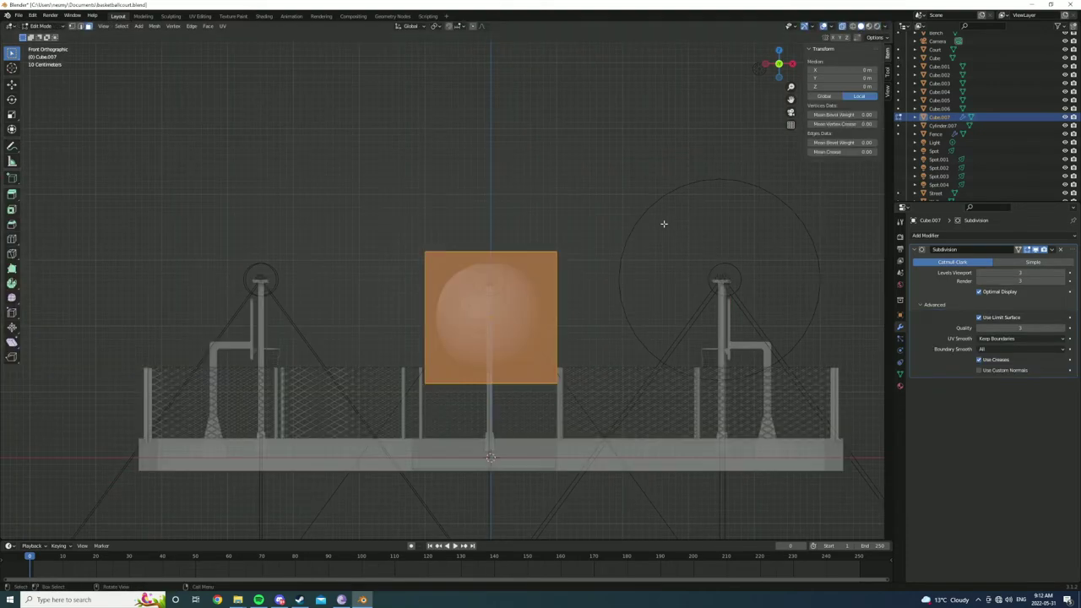
middle_click_drag(539, 244, 591, 212)
left_click(1052, 249)
left_click(1018, 259)
key("KP_1")
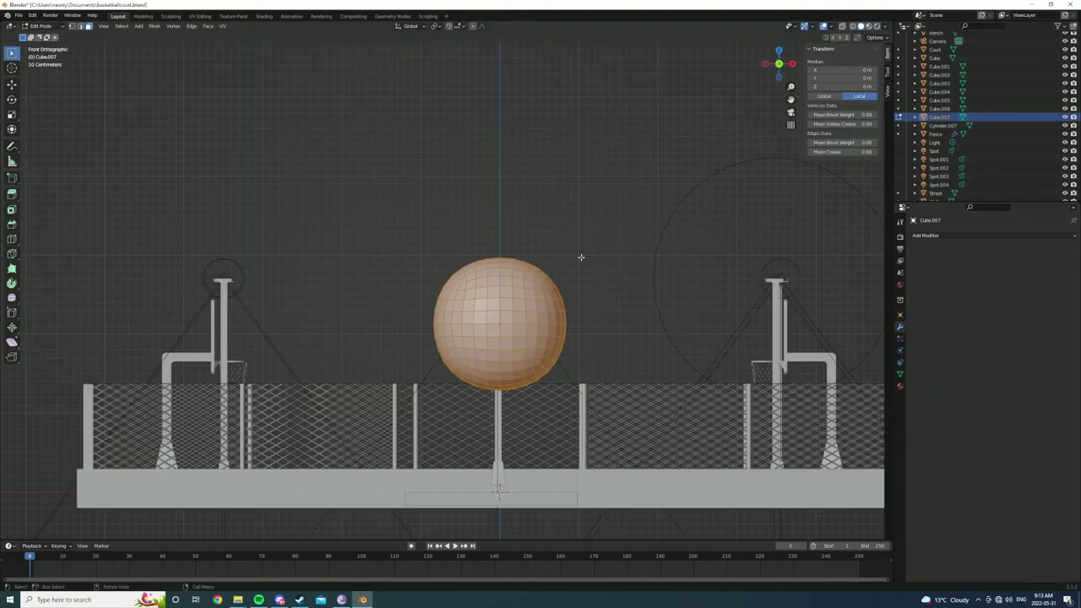
In X-ray vertex mode, delete vertices to leave one quarter of the sphere.
key("1")
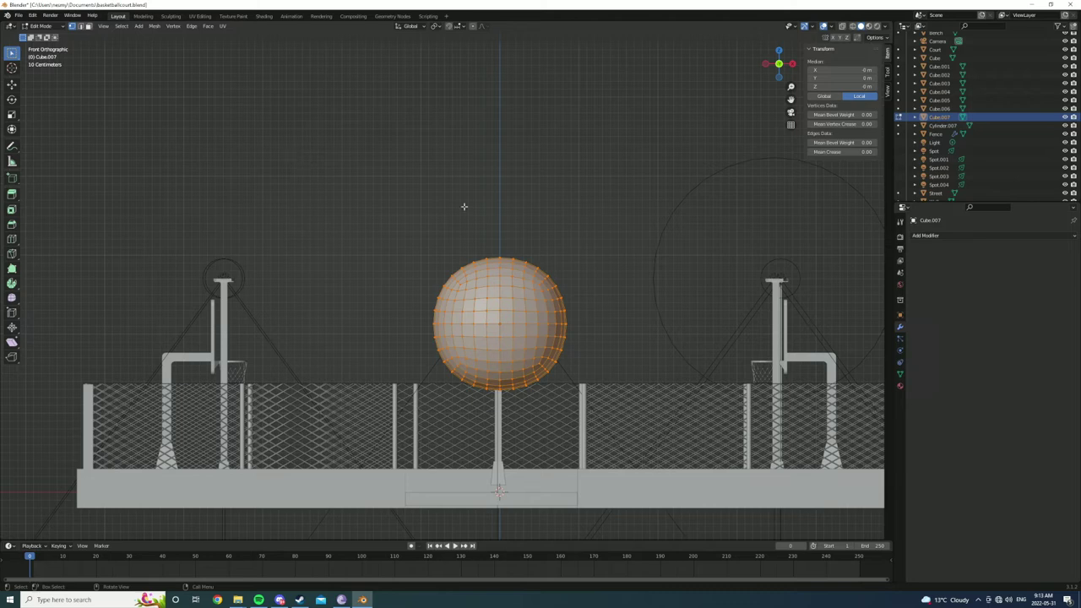
key("alt+z")
left_click_drag(601, 236, 521, 414)
left_click_drag(515, 231, 604, 414)
key("x")
left_click(615, 334)
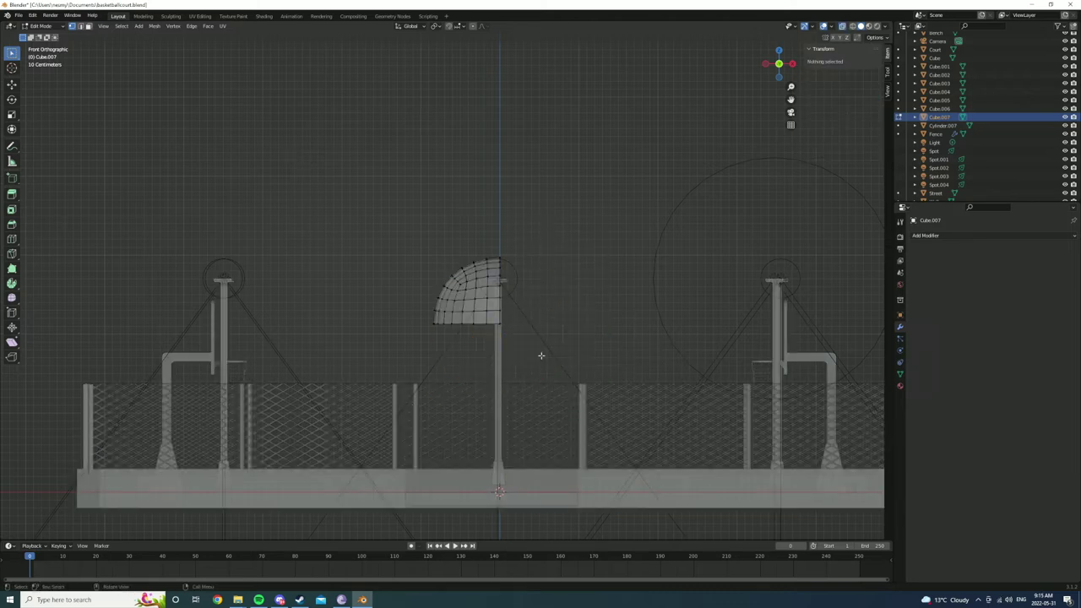
key("KP_7")
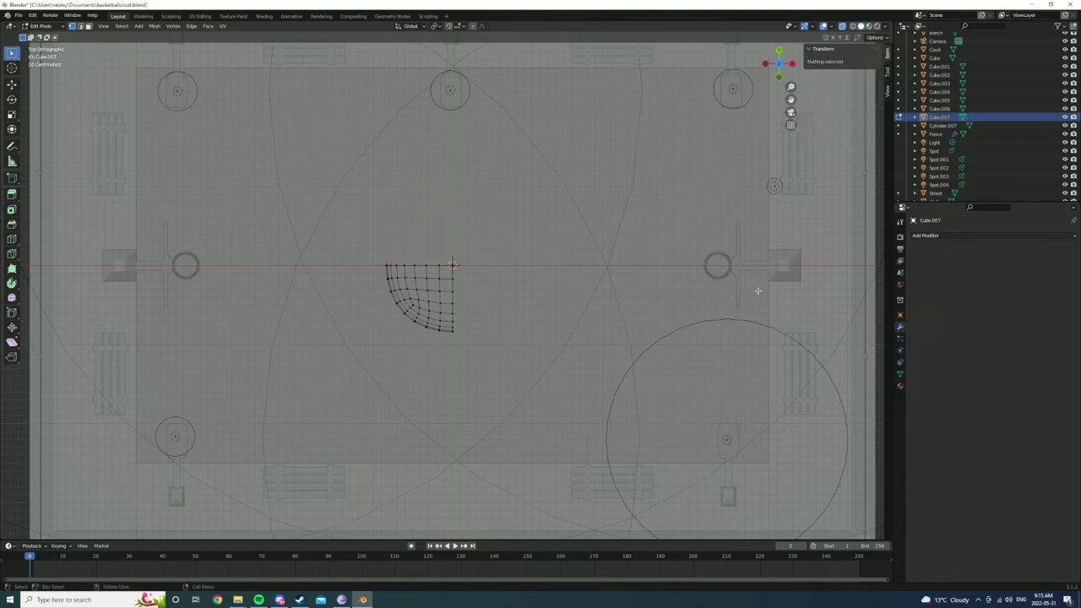
Add an X/Y/Z Mirror modifier to rebuild the full symmetric ball.
left_click(929, 236)
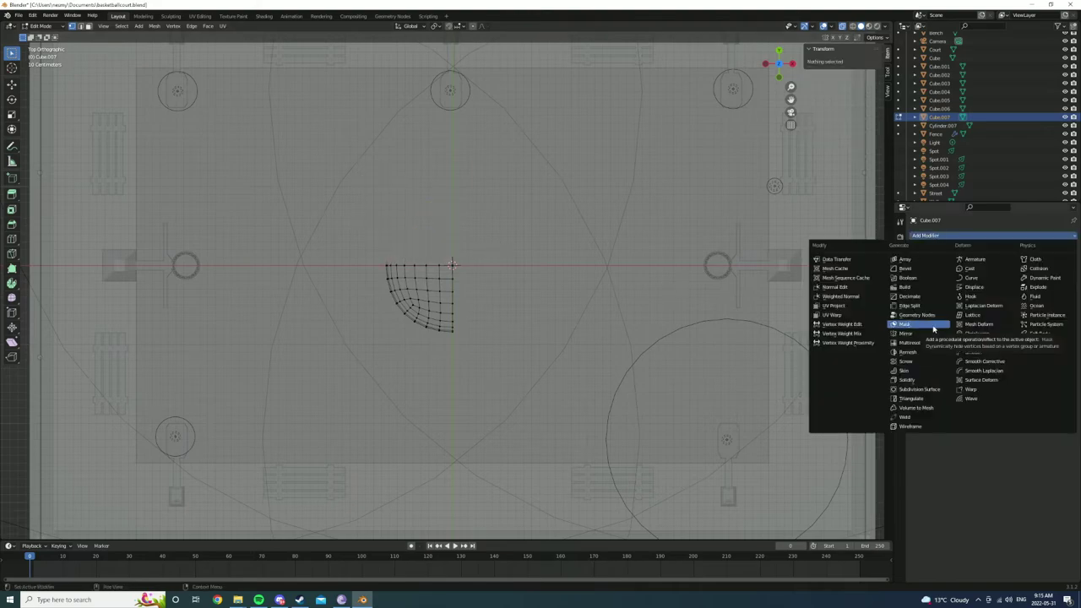
left_click(917, 330)
middle_click_drag(581, 320, 595, 342)
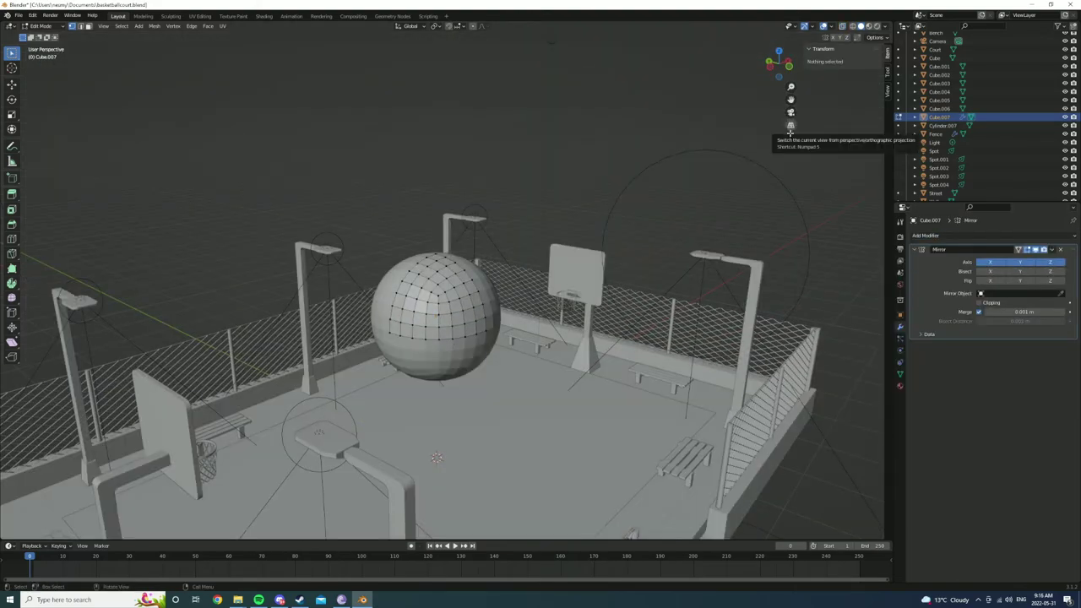
Knife-cut seam edge paths across the sphere and orbit to inspect the cuts.
scroll(601, 351, "up", 5)
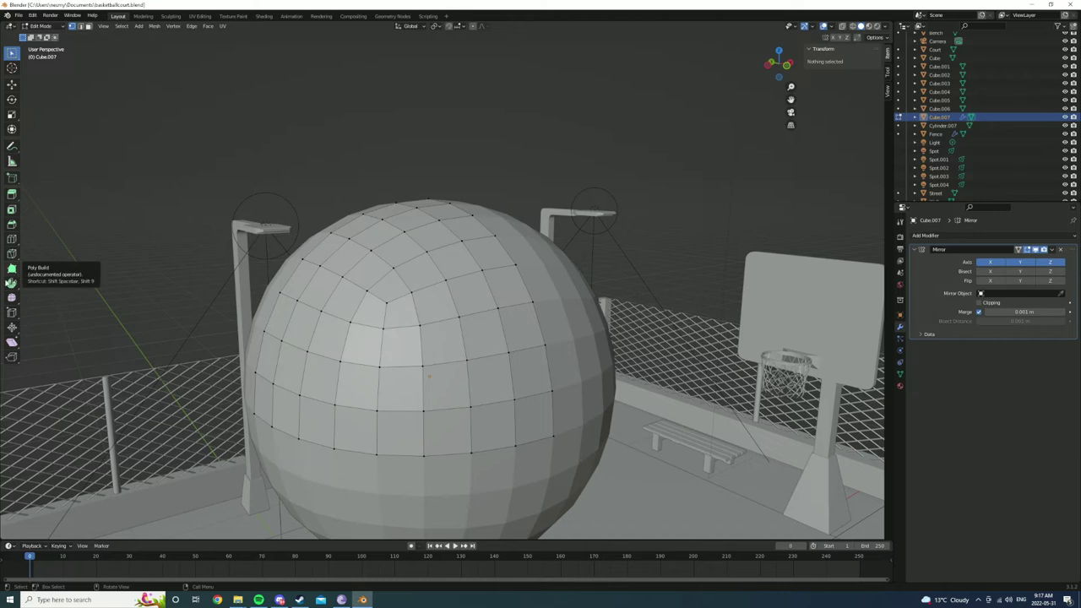
left_click(12, 253)
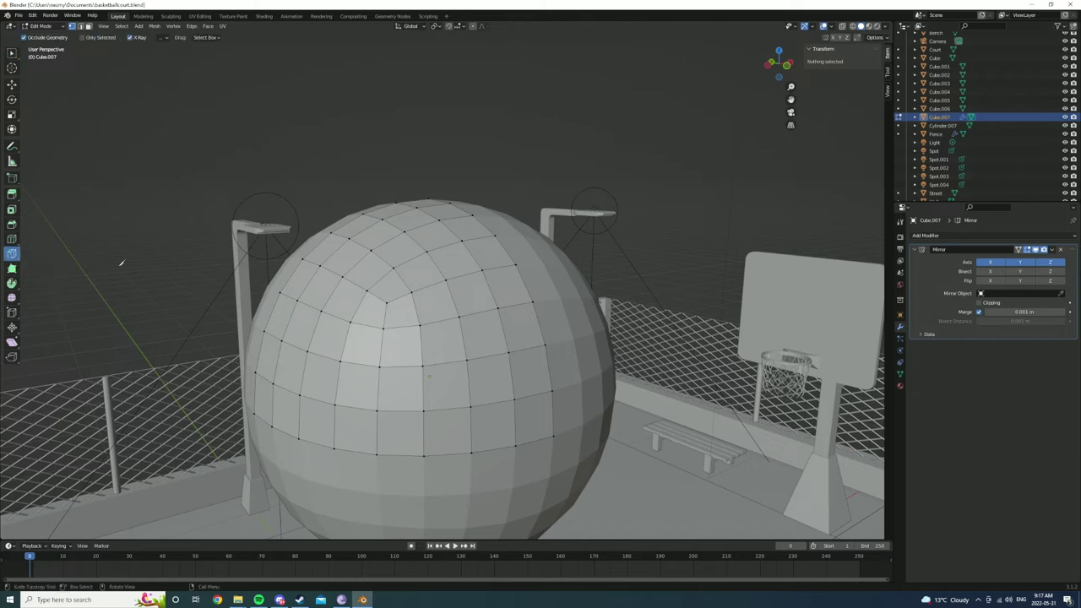
left_click(386, 303)
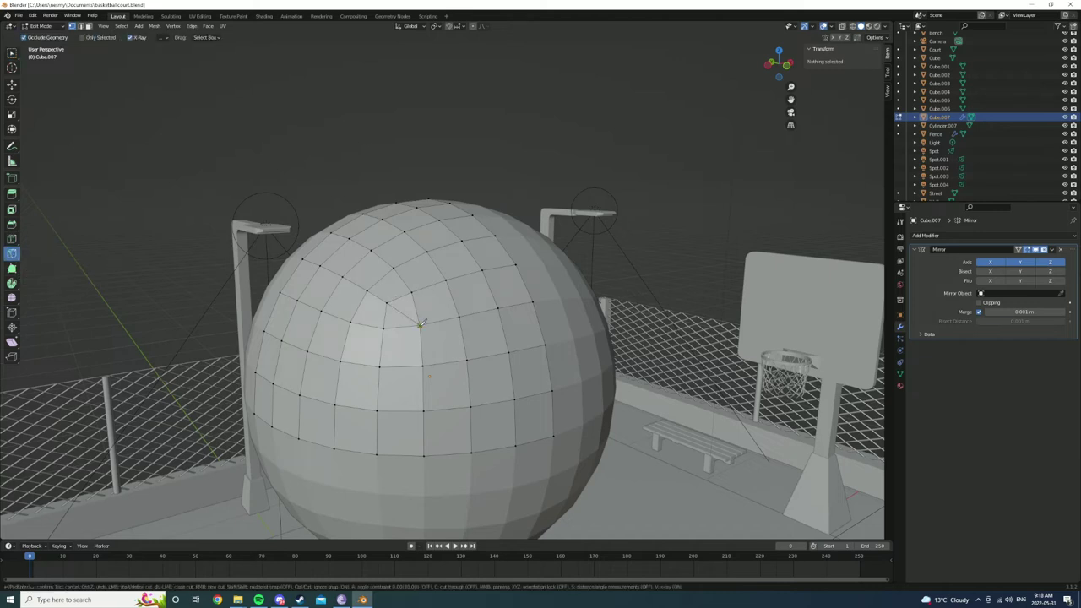
key("Return")
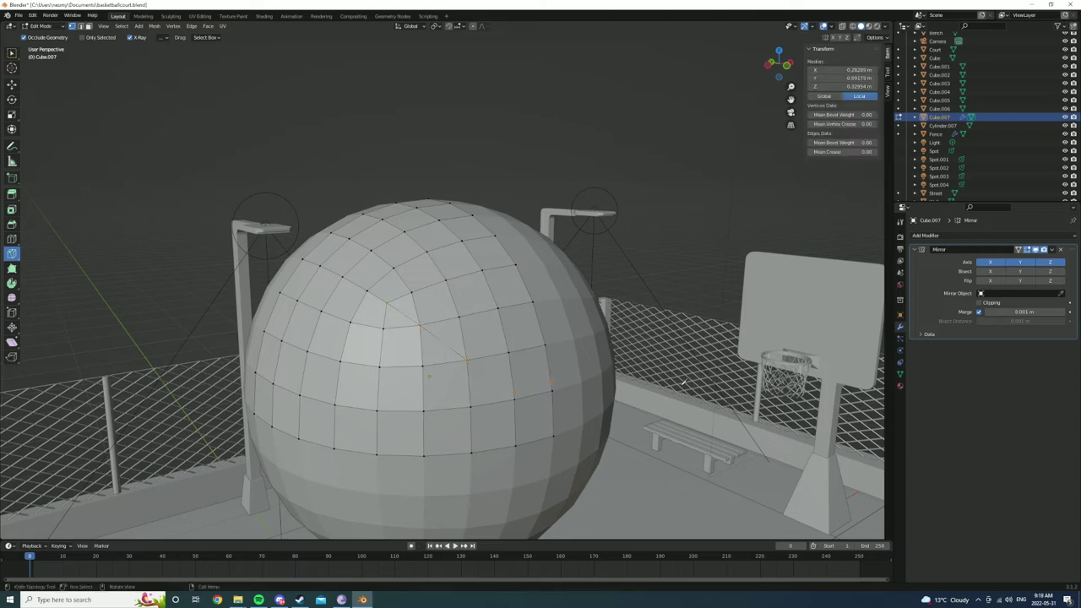
middle_click_drag(239, 180, 322, 268)
key("w")
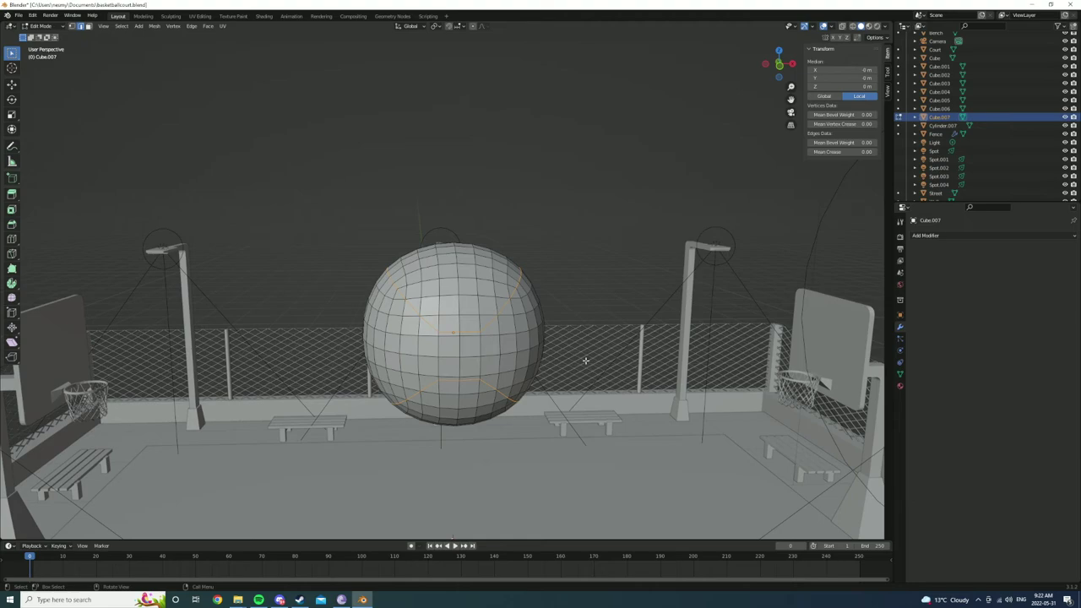
mouse_move(585, 361)
middle_mouse_down()
mouse_move(471, 186)
mouse_move(501, 402)
middle_mouse_up()
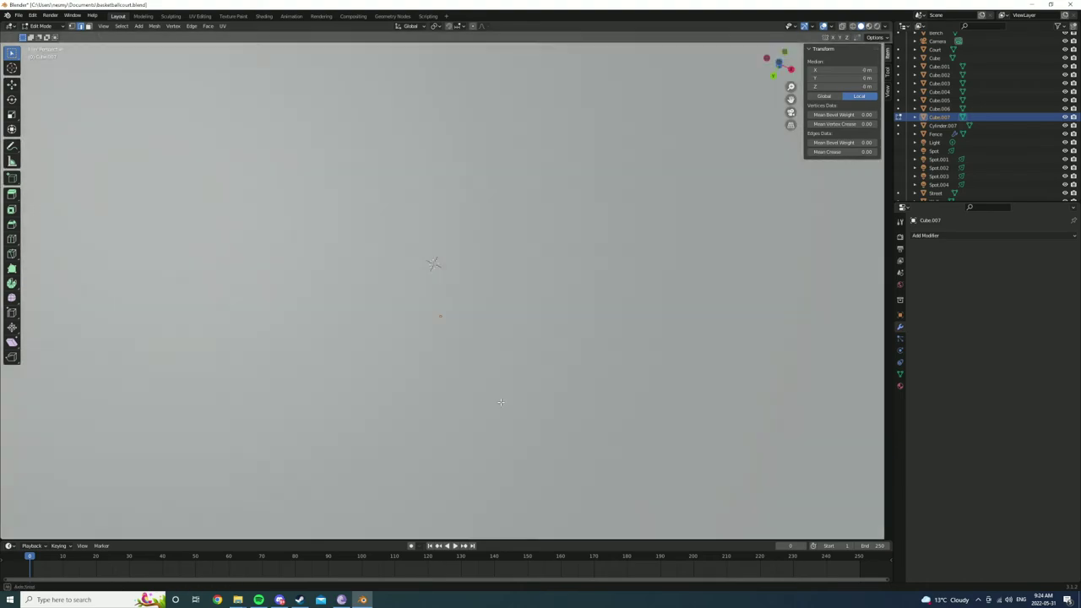
Bevel the seam edge loops into 0.0237 m, 4-segment bands.
key("KP_Decimal")
key("KP_1")
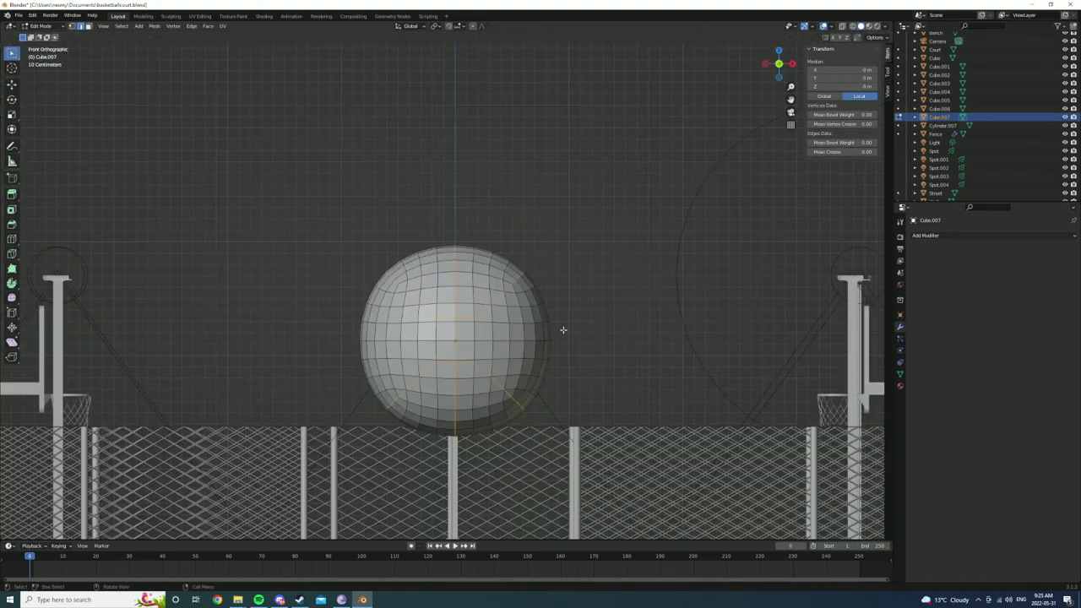
scroll(564, 330, "up", 6)
scroll(700, 374, "down", 3)
key("ctrl+b")
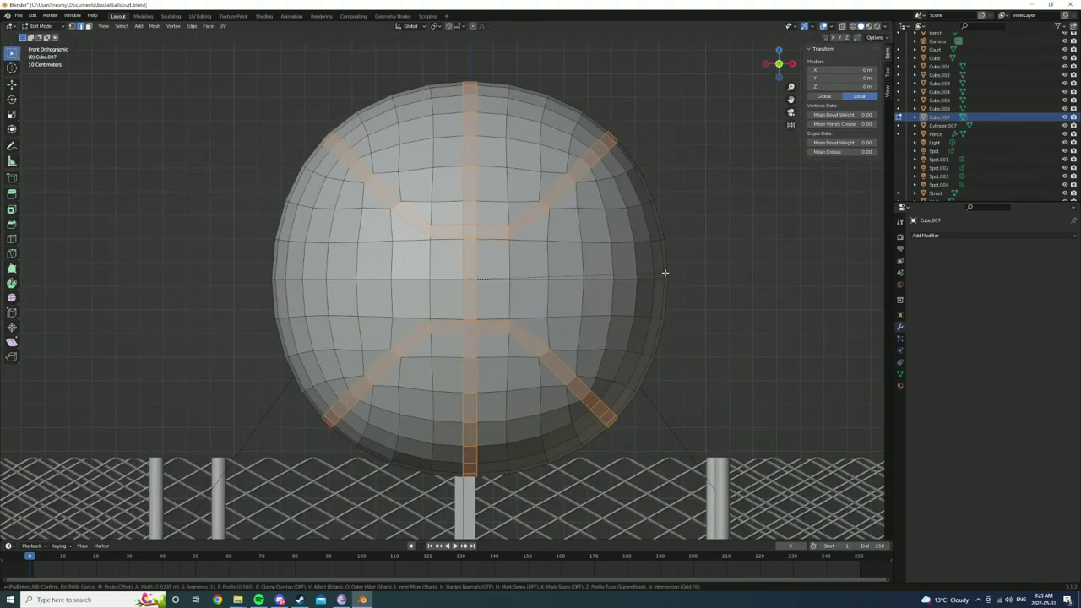
scroll(676, 281, "up", 3)
left_click(715, 291)
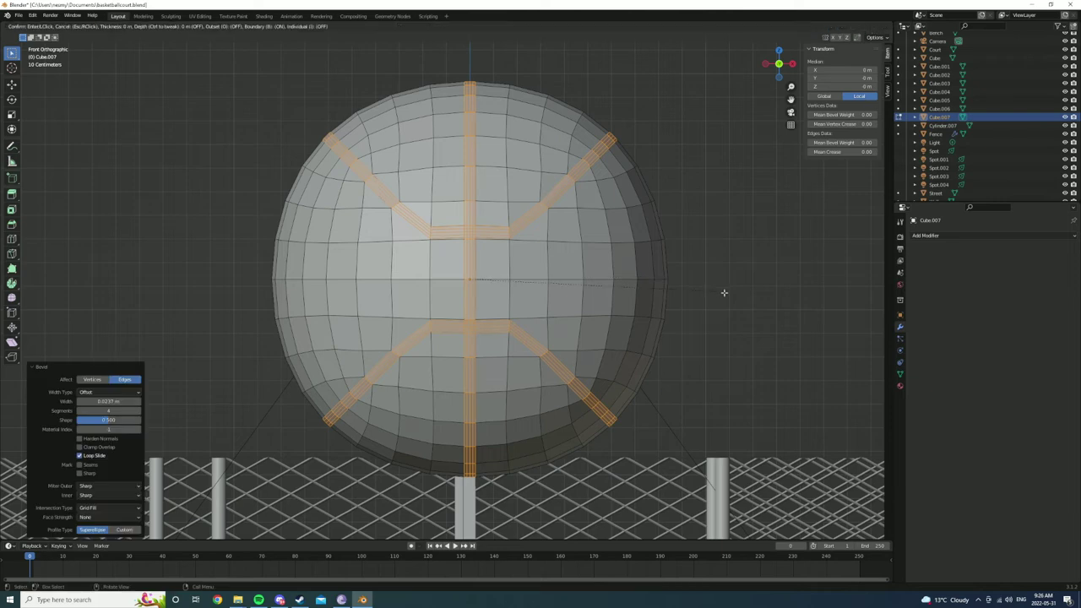
Inset the seam bands into grooves and deselect them.
left_click(604, 292)
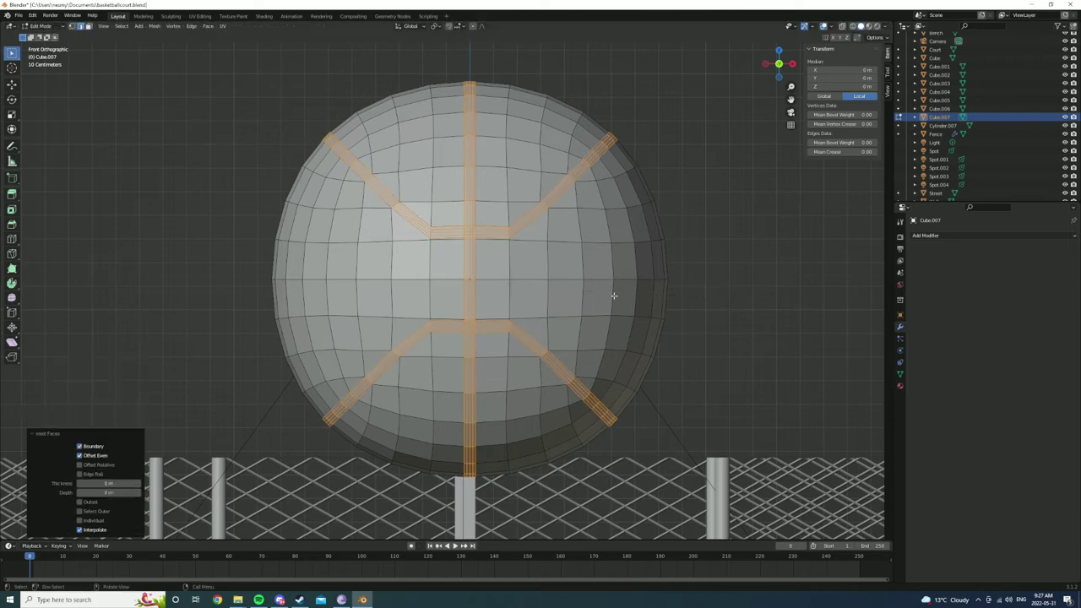
middle_click_drag(592, 338, 687, 294)
left_click(687, 294)
right_click(540, 279)
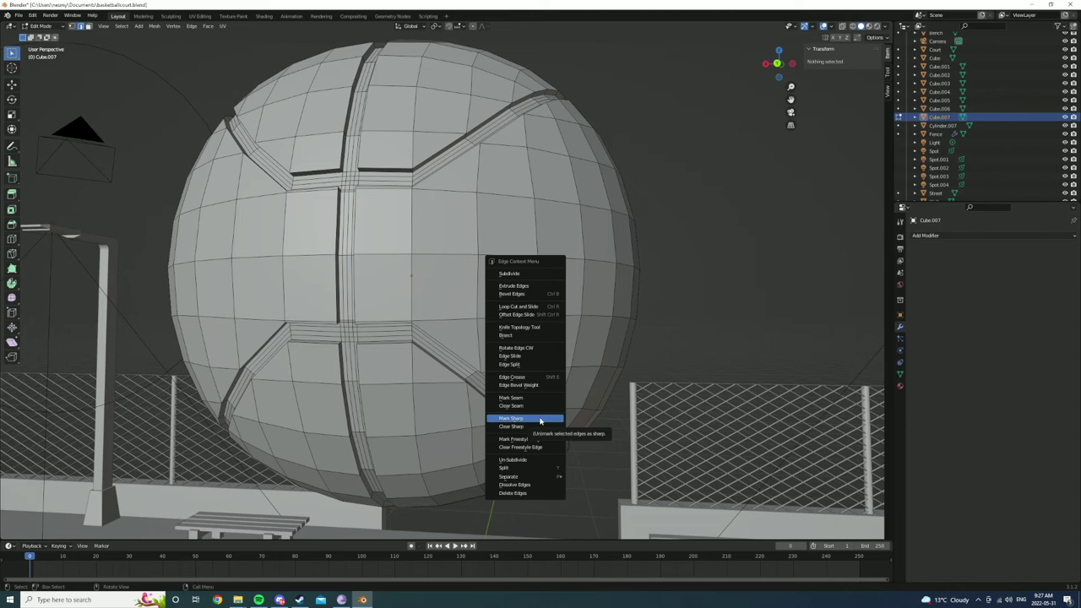
Mark the seam edges sharp and add a Subdivision modifier to smooth the ball.
left_click(555, 415)
key("Tab")
middle_click_drag(570, 320, 783, 320)
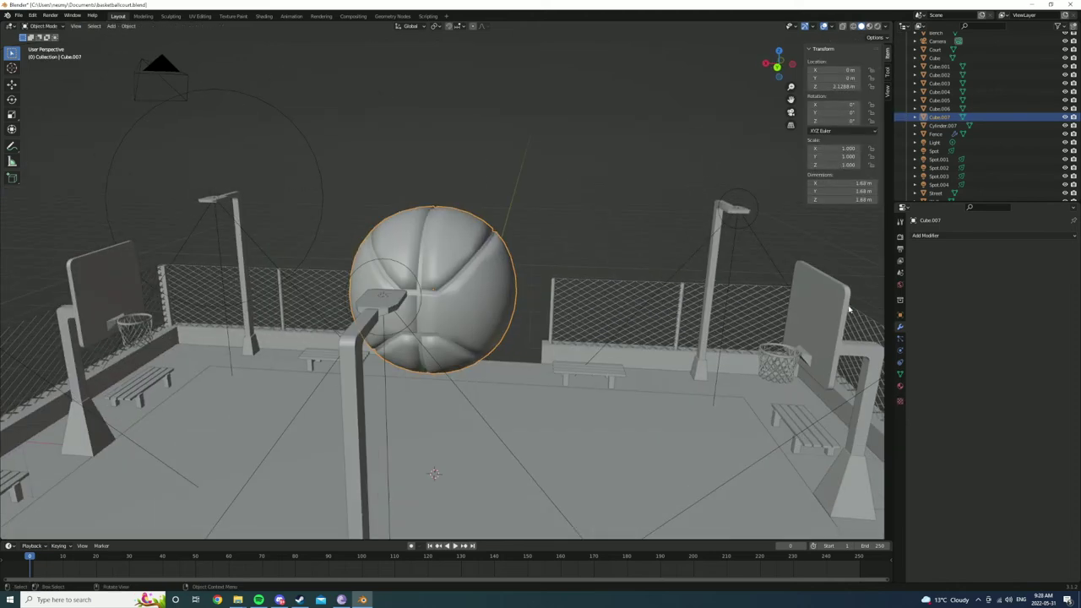
key("ctrl+1")
middle_click_drag(850, 310, 691, 285)
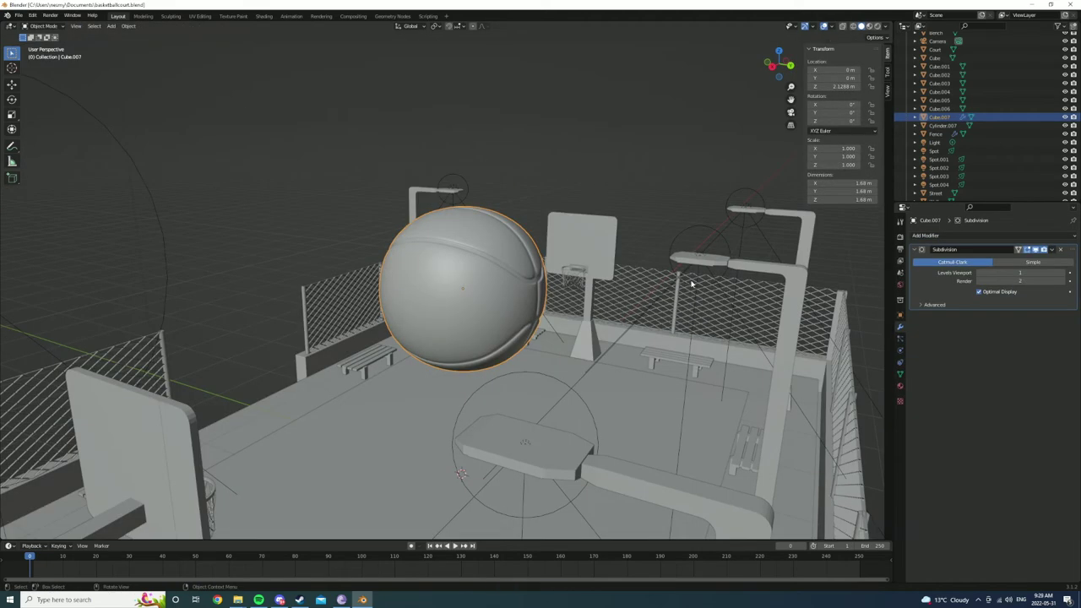
Give the seams a new Material.010 with black Base Color and preview it.
key("Tab")
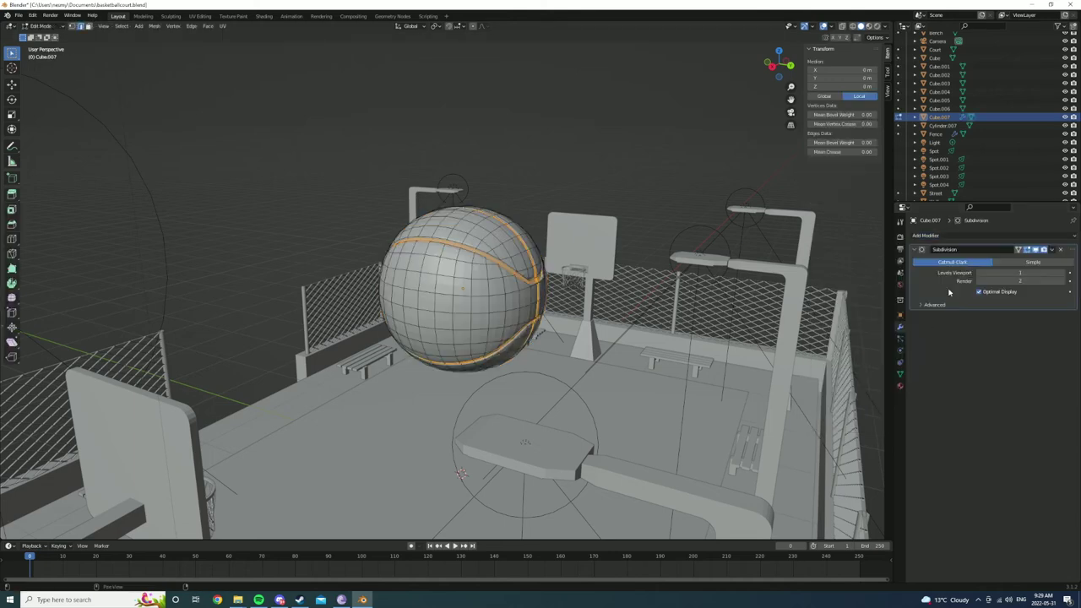
left_click(1003, 271)
left_click(1024, 388)
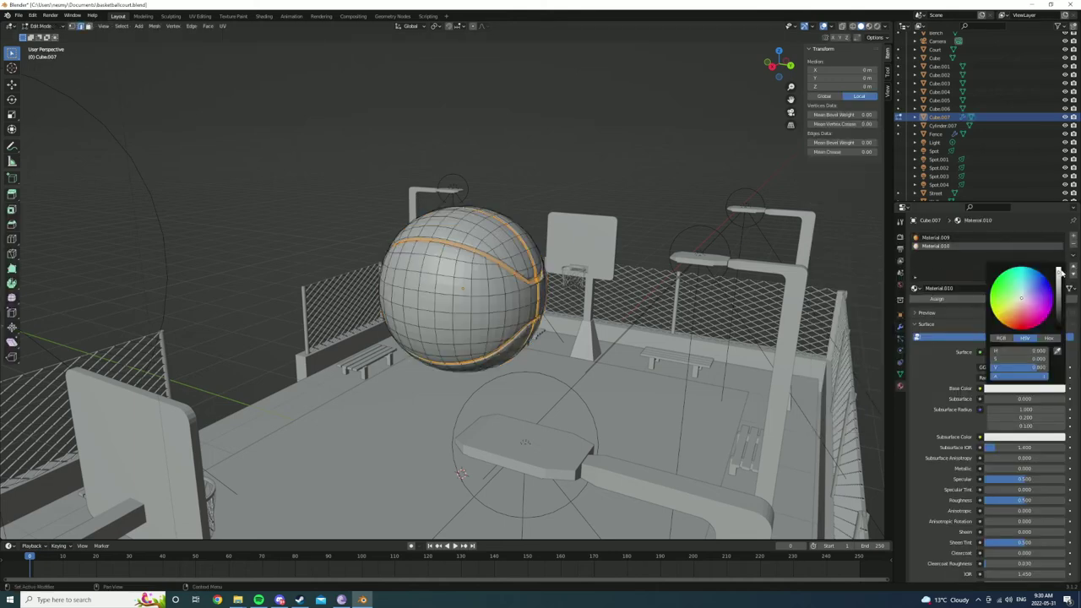
key("Tab")
key("z")
key("KP_7")
Shrink the ball, checking its size from top and front views.
key("s")
left_click(667, 301)
key("KP_1")
key("KP_7")
key("KP_Decimal")
key("s")
left_click(511, 287)
Rescale the ball to 0.142 scale, about 0.238 m across, against the hoop.
key("s")
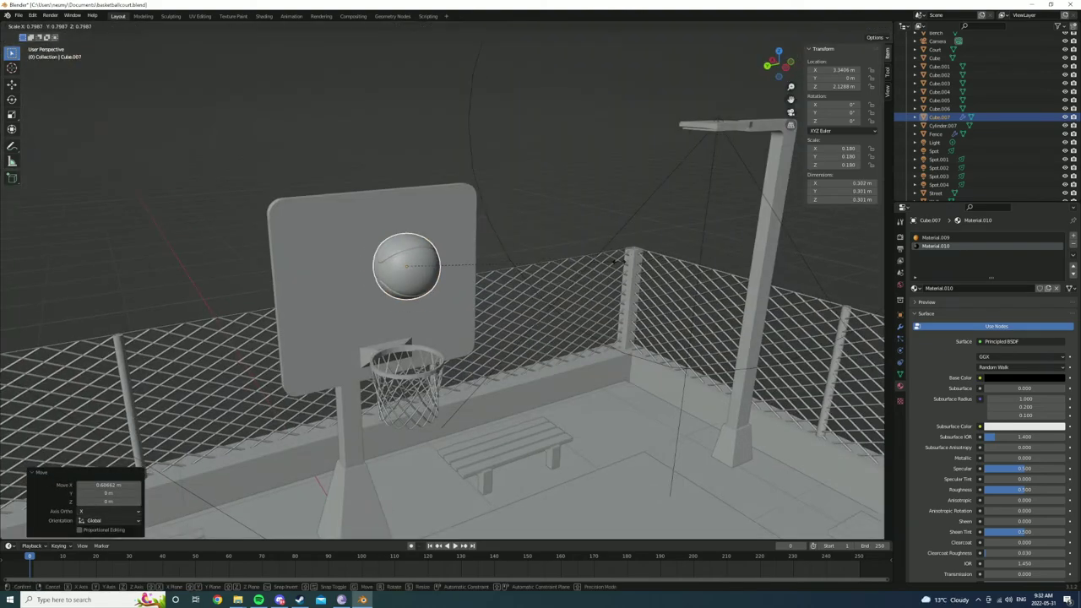
left_click(471, 265)
mouse_move(471, 264)
middle_mouse_down()
mouse_move(599, 306)
mouse_move(484, 409)
middle_mouse_up()
key("KP_7")
key("s")
left_click(522, 363)
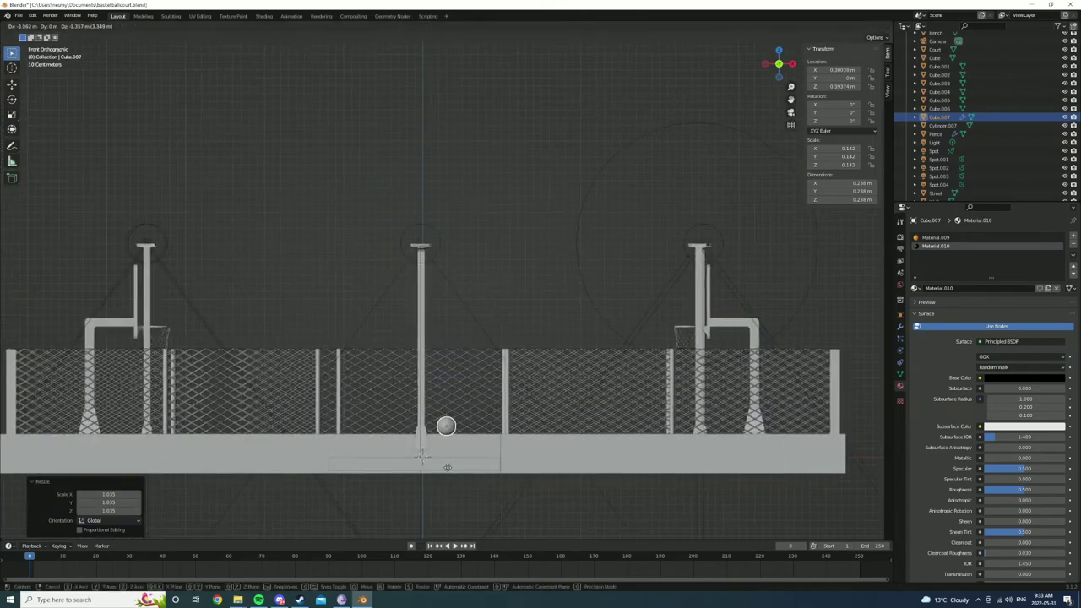
Move the ball onto the court's centre circle and rotate it.
key("g")
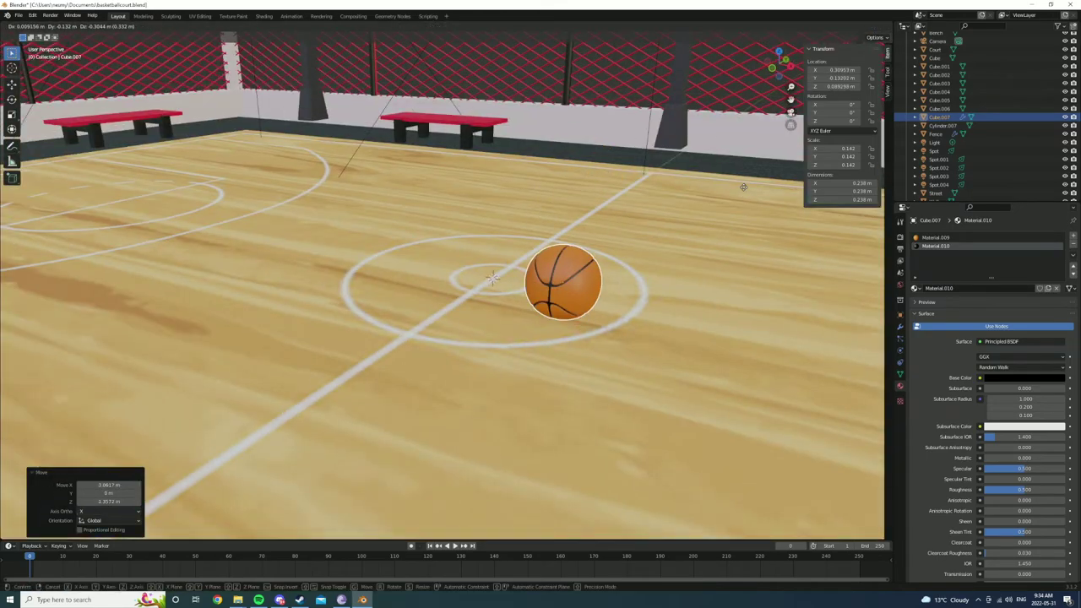
left_click(746, 191)
scroll(568, 251, "down", 3)
key("r")
left_click(558, 254)
scroll(533, 279, "down", 5)
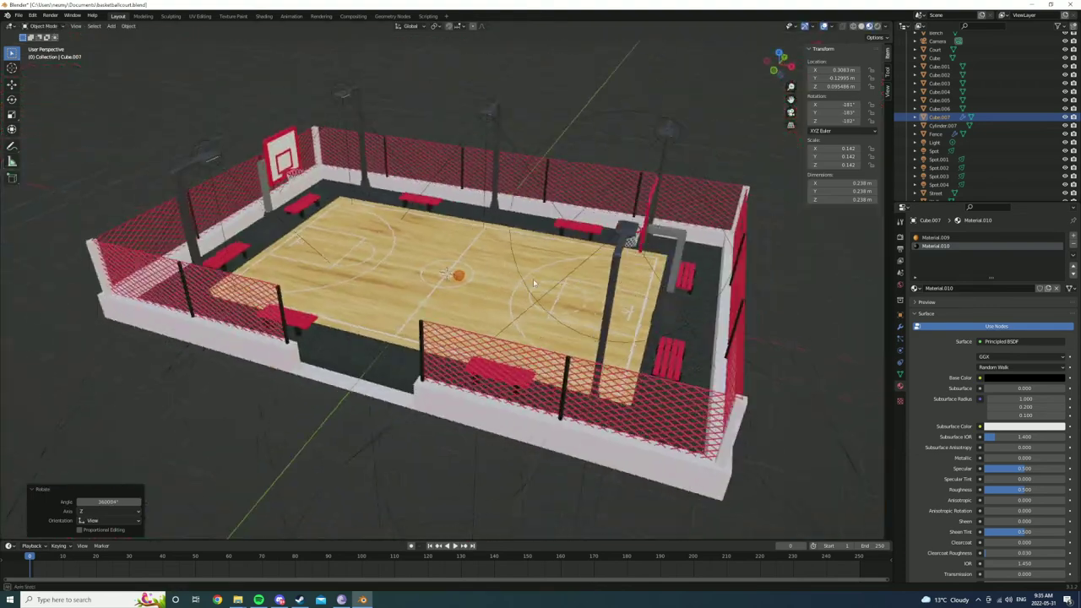
middle_click_drag(533, 279, 575, 306)
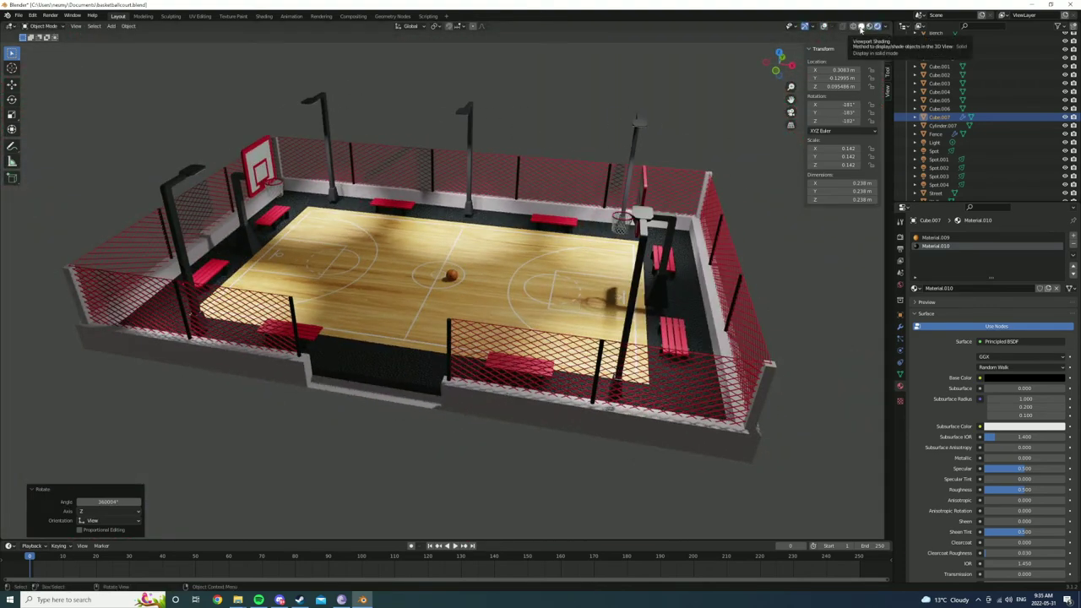
In Solid shading, select the hoops and lights and nudge them slightly along Z.
left_click(861, 27)
key("KP_1")
left_click_drag(195, 127, 676, 253)
key("g")
key("z")
left_click(625, 169)
mouse_move(625, 169)
middle_mouse_down()
mouse_move(611, 221)
mouse_move(625, 245)
middle_mouse_up()
Join the lamp parts into 'Street lamps' and rename the ball object 'Ball'.
key("ctrl+j")
double_click(938, 95)
key("BackSpace")
type("Stre")
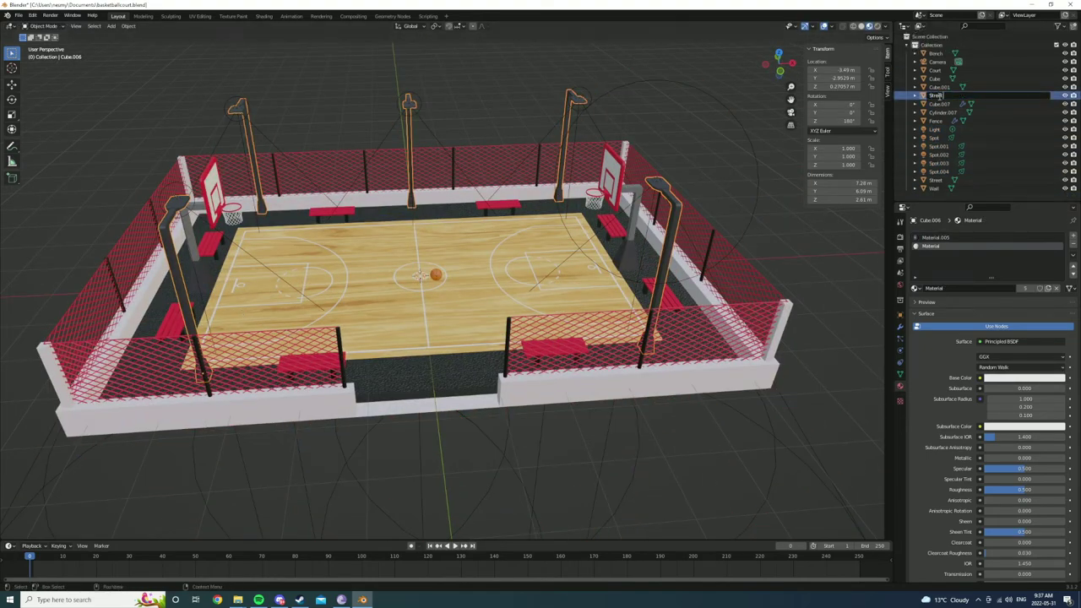
type("et lamps")
key("Return")
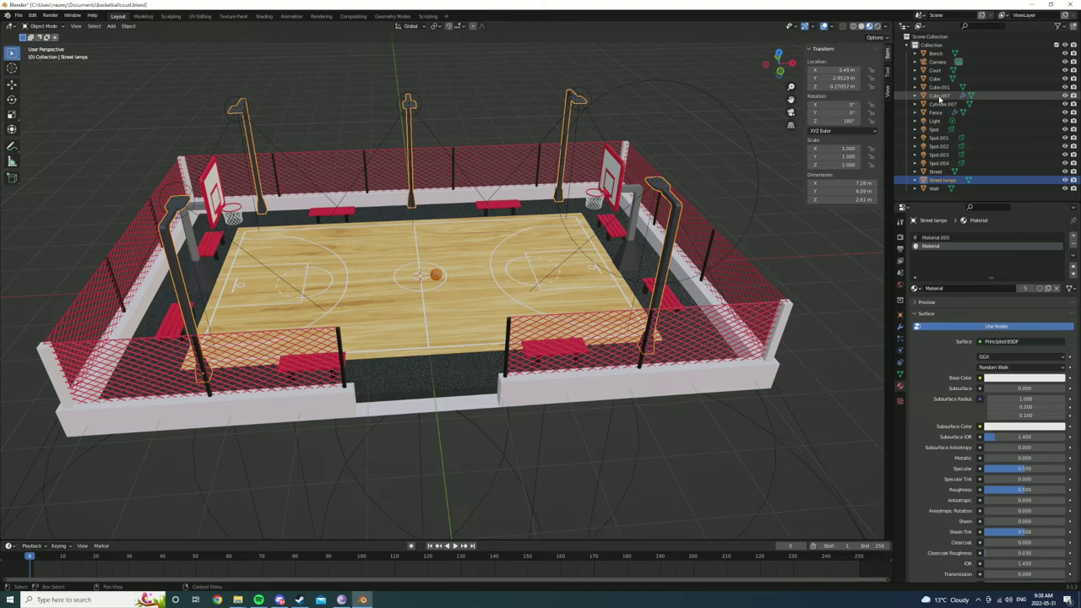
double_click(940, 95)
type("Ball")
key("Return")
type("Basket")
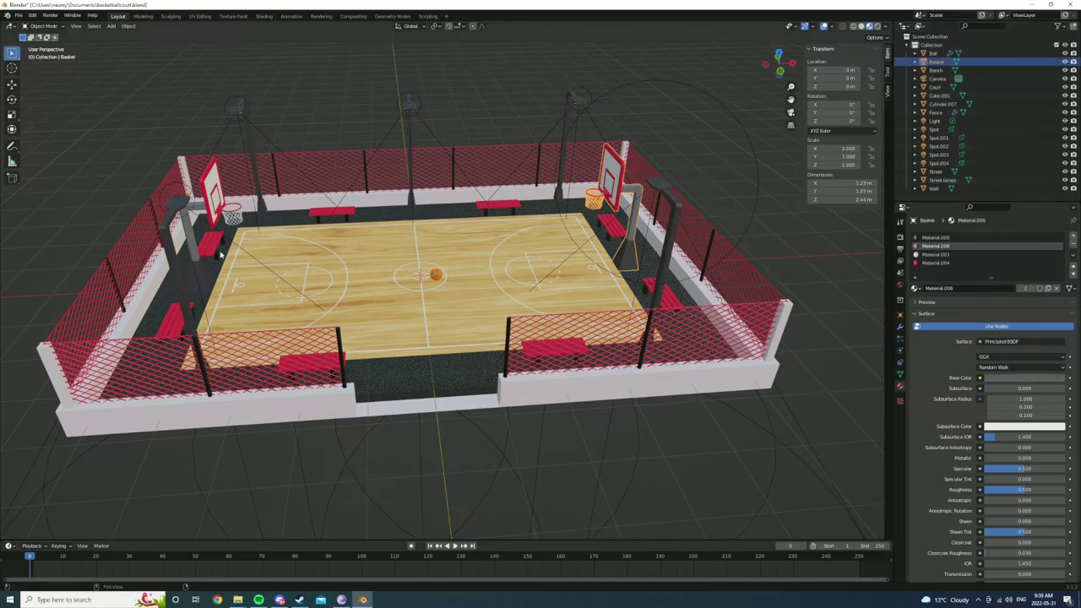
Apply the fence's modifiers, join the post cylinder into Fence, and subdivide the Court mesh.
left_click(942, 105)
left_click(944, 113, "ctrl")
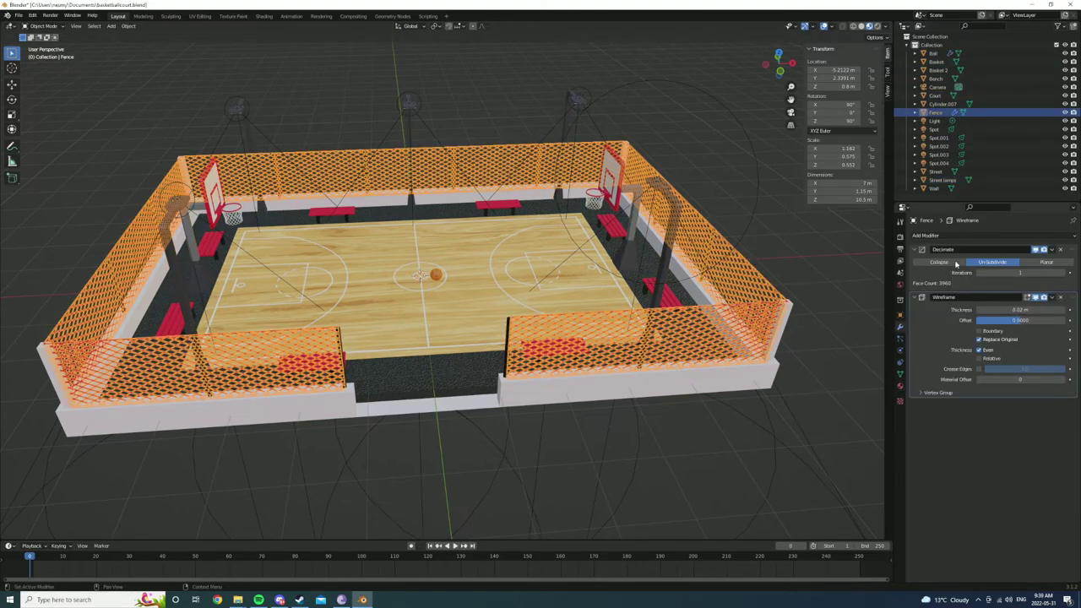
key("ctrl+j")
left_click(935, 96)
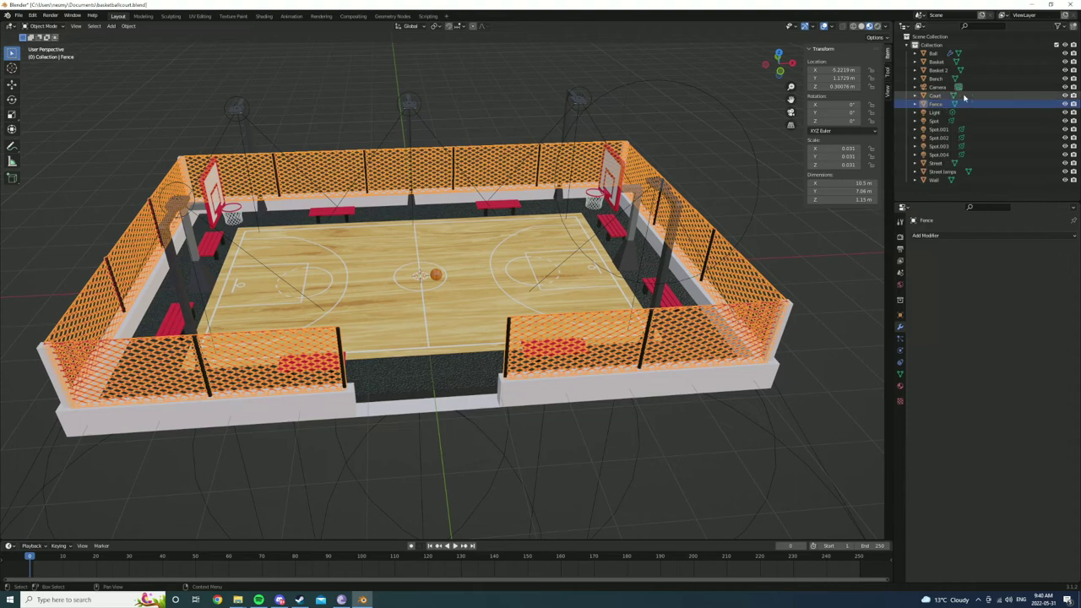
key("Tab")
left_click(863, 27)
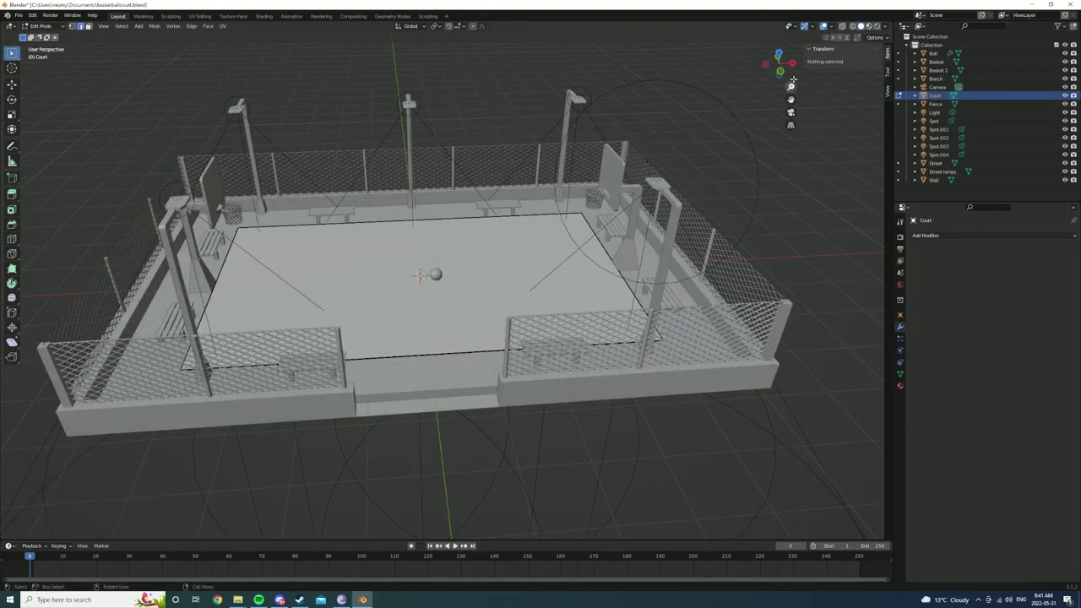
Set the Subdivide cut count, then inspect the Wall mesh's underside in Edit Mode.
scroll(422, 338, "up", 2)
double_click(103, 474)
key("Tab")
left_click(591, 465)
middle_click_drag(591, 466, 579, 439)
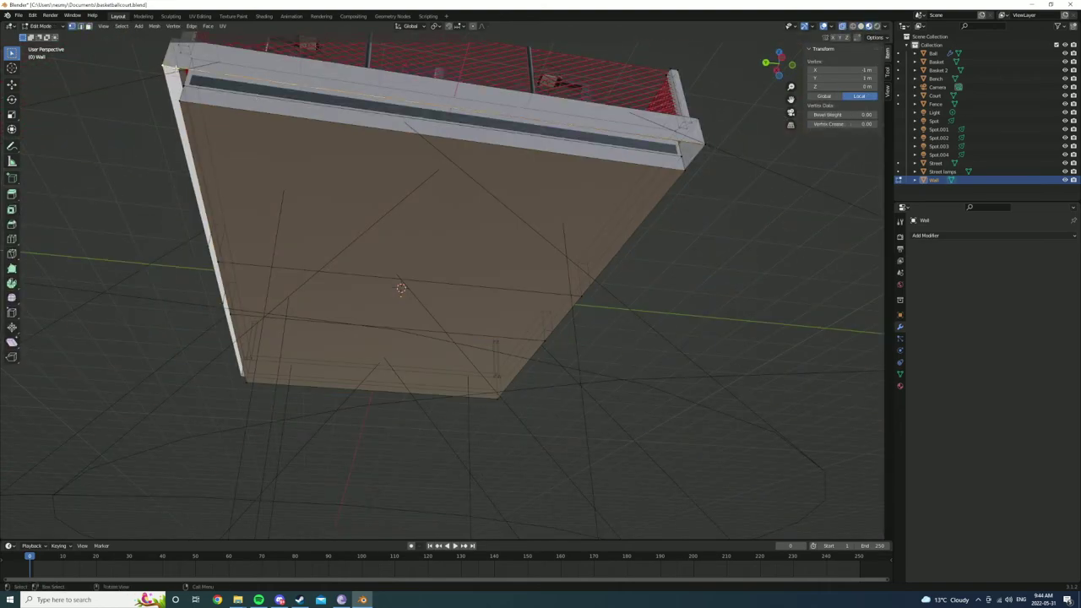
middle_click_drag(722, 179, 607, 171)
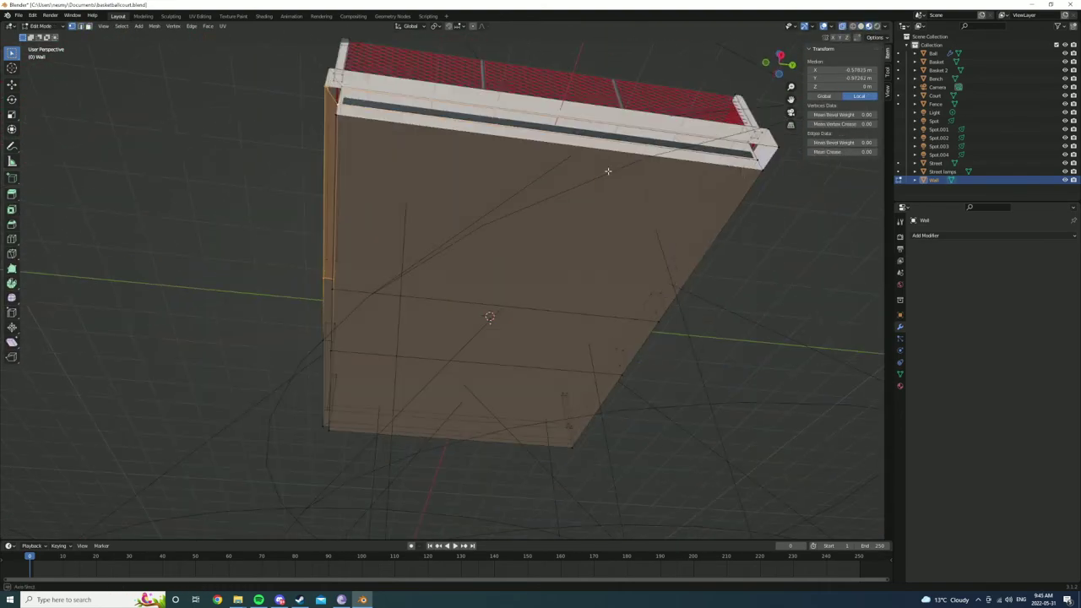
mouse_move(607, 170)
middle_mouse_down()
mouse_move(498, 197)
mouse_move(448, 148)
middle_mouse_up()
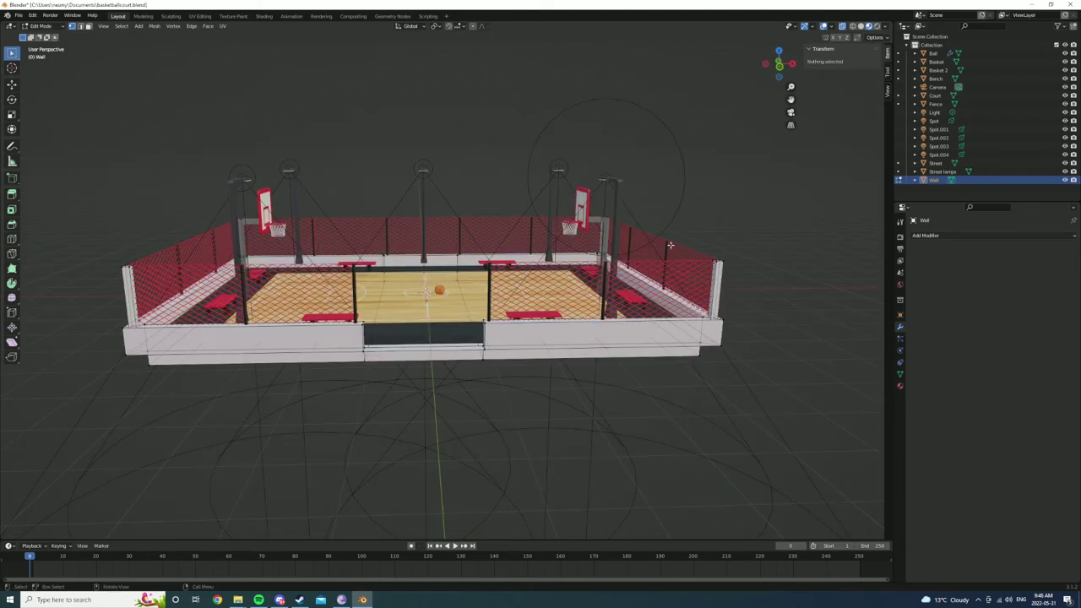
Switch to the Street object and select an edge of its mesh in Edit Mode.
key("Tab")
scroll(669, 245, "up", 5)
left_click(498, 256)
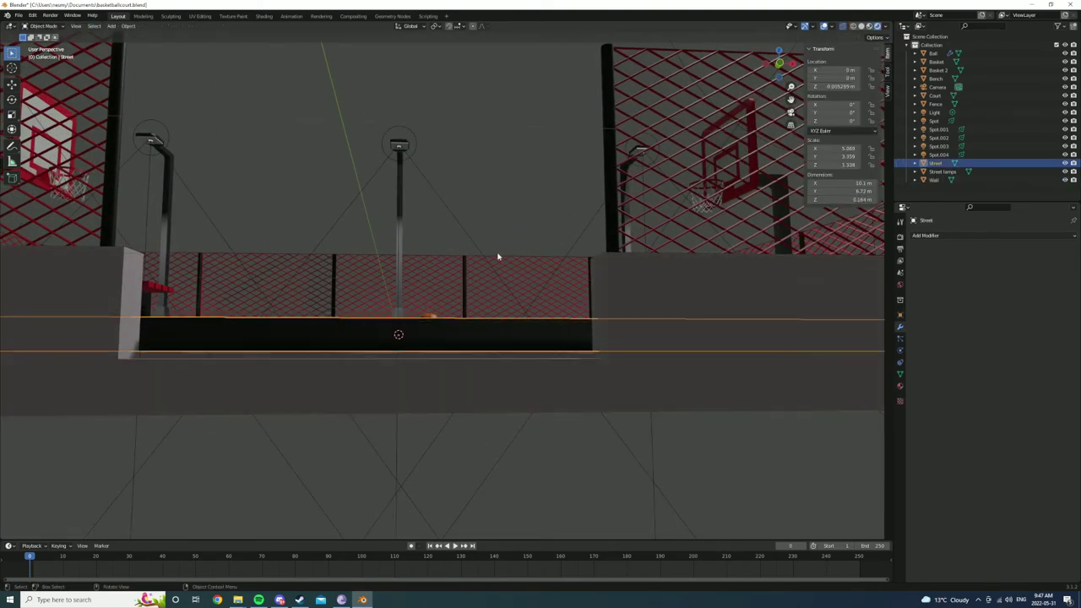
key("Tab")
middle_click_drag(498, 257, 470, 292)
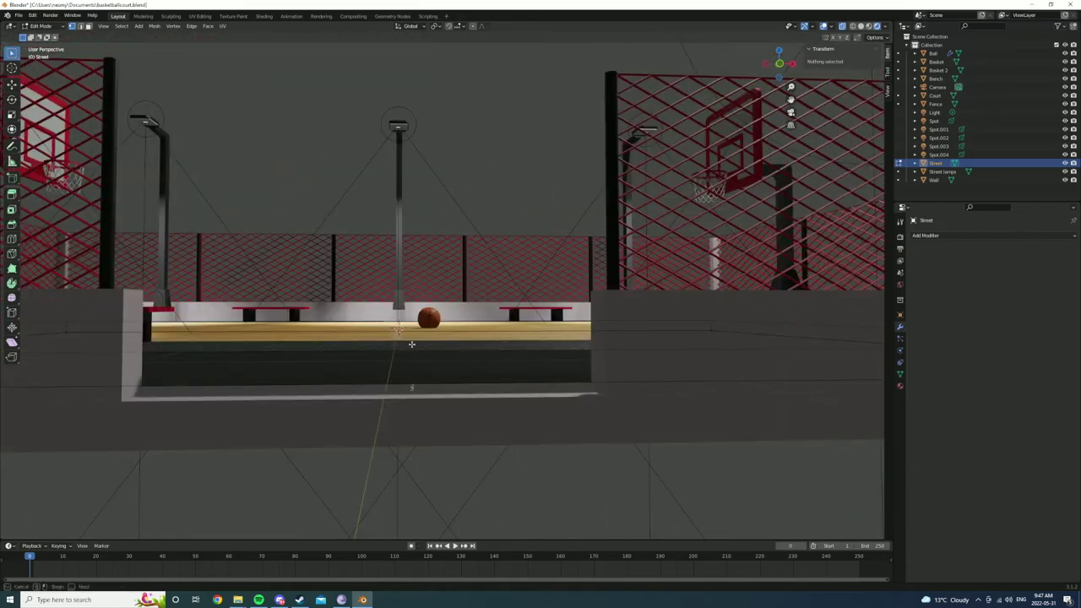
left_click(412, 344)
mouse_move(411, 344)
middle_mouse_down()
mouse_move(507, 191)
mouse_move(411, 290)
mouse_move(507, 254)
middle_mouse_up()
Clear the street edge selection, return to Object Mode, and show the Wall's Material.008.
scroll(508, 191, "up", 5)
scroll(507, 190, "down", 6)
key("alt+a")
key("Tab")
left_click(933, 180)
left_click(901, 385)
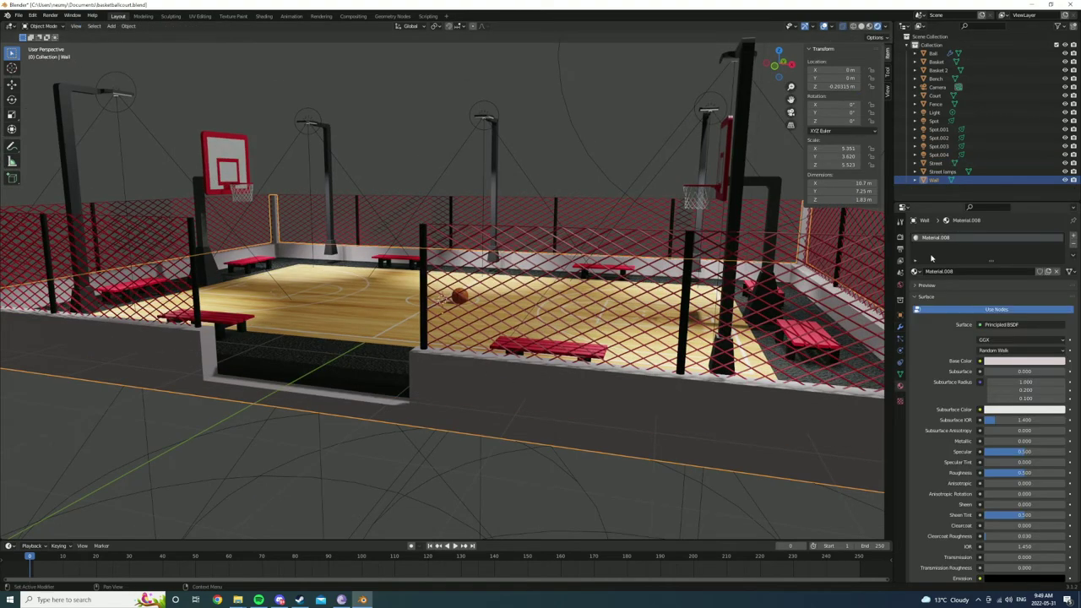
In the Shading workspace, feed a Noise Texture through a Bump node into the Principled Normal, and edit the base colour.
left_click(263, 15)
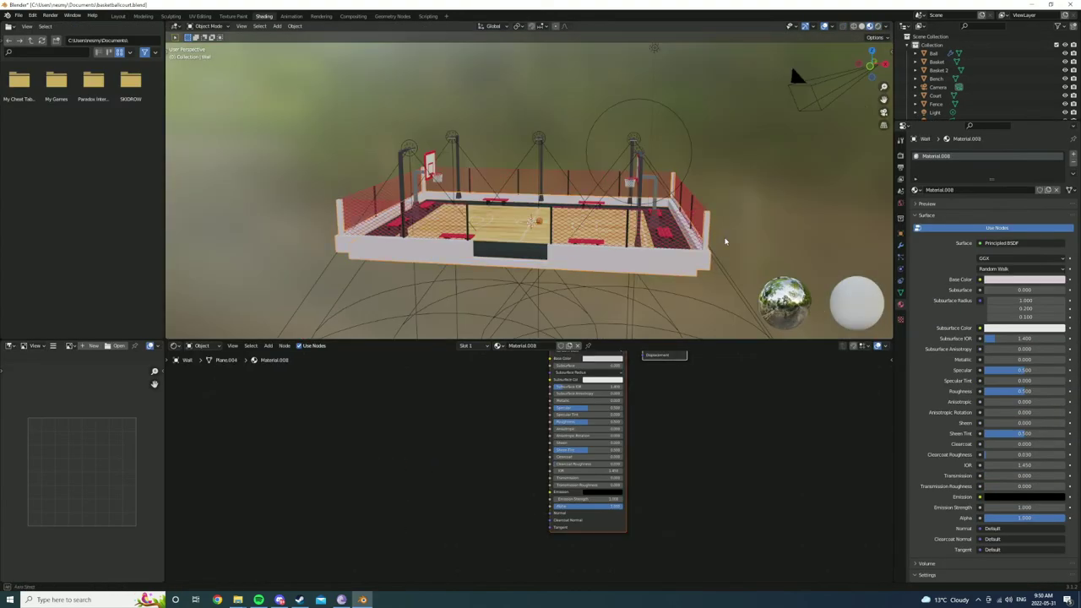
left_click_drag(523, 442, 499, 437)
left_click(439, 463)
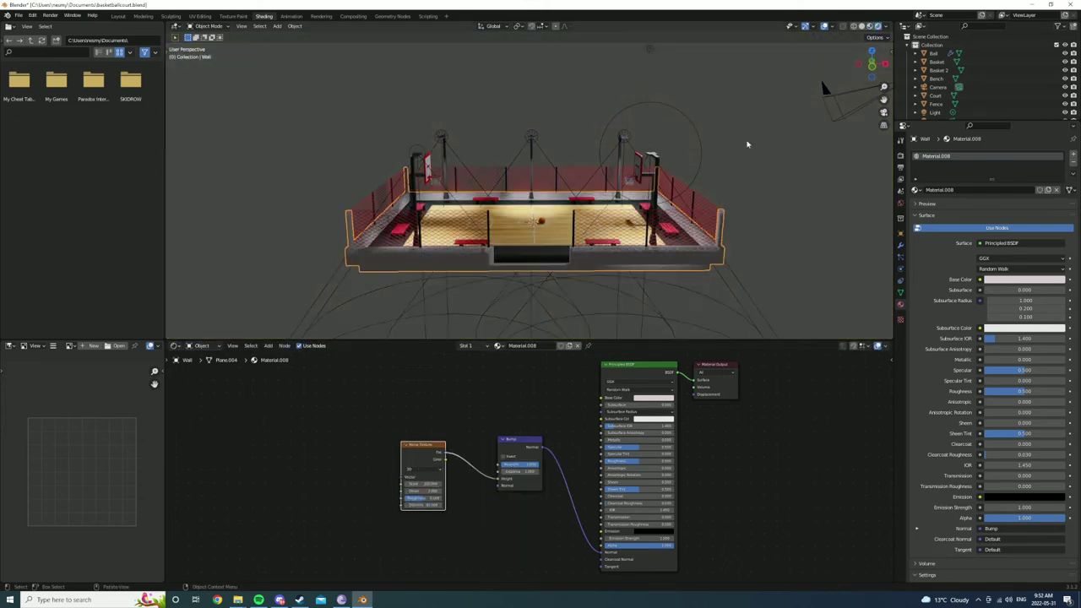
left_click(654, 397)
mouse_move(541, 220)
middle_mouse_down()
mouse_move(531, 259)
mouse_move(804, 50)
middle_mouse_up()
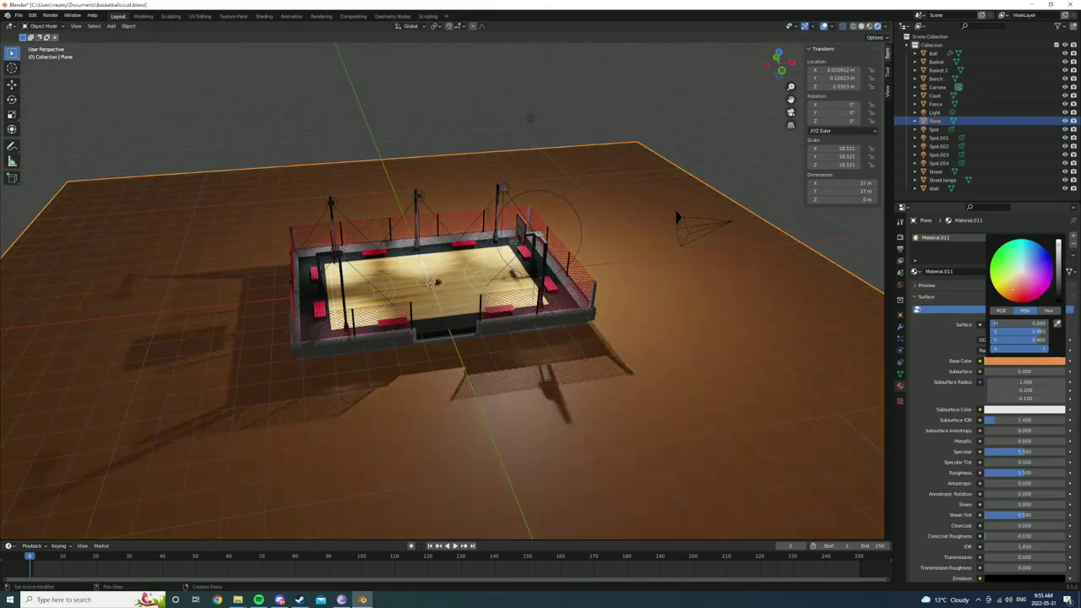
Make the ground plane's Base Color dark pink and move the camera back.
left_click_drag(994, 287, 1028, 285)
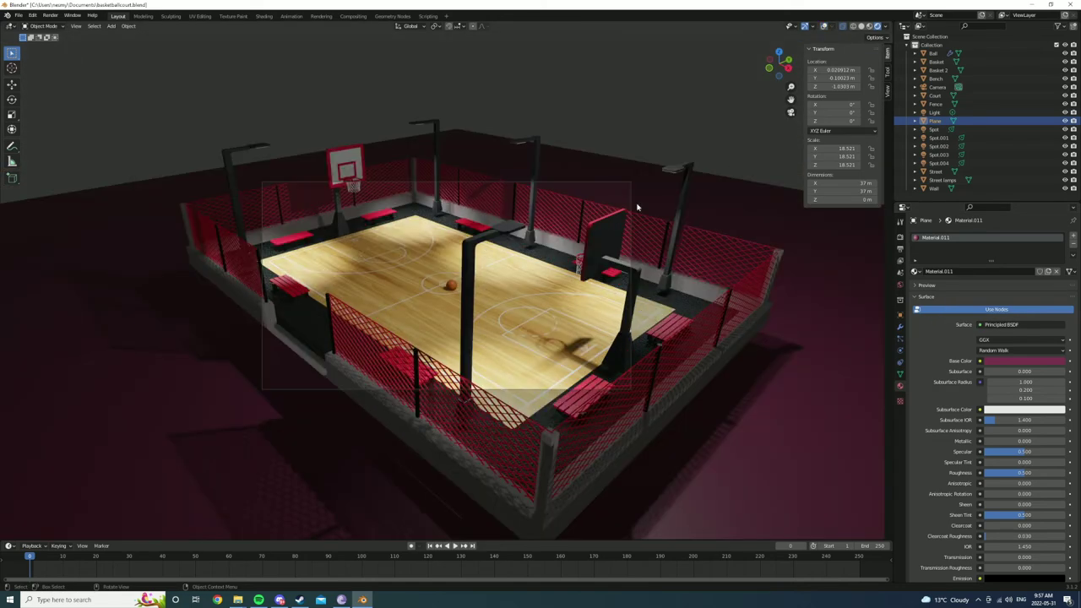
left_click(637, 206)
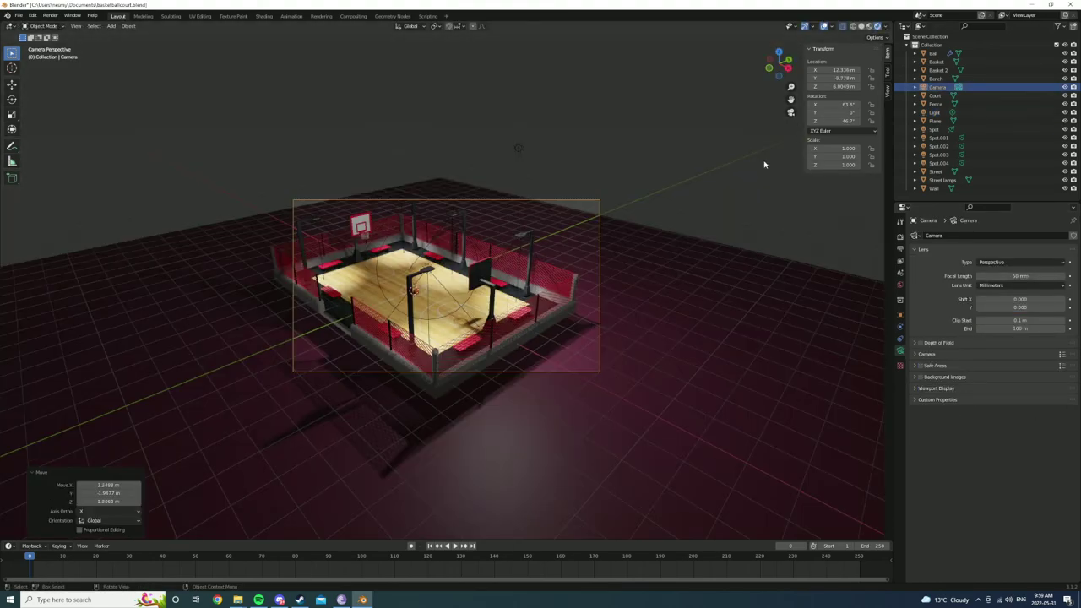
key("g")
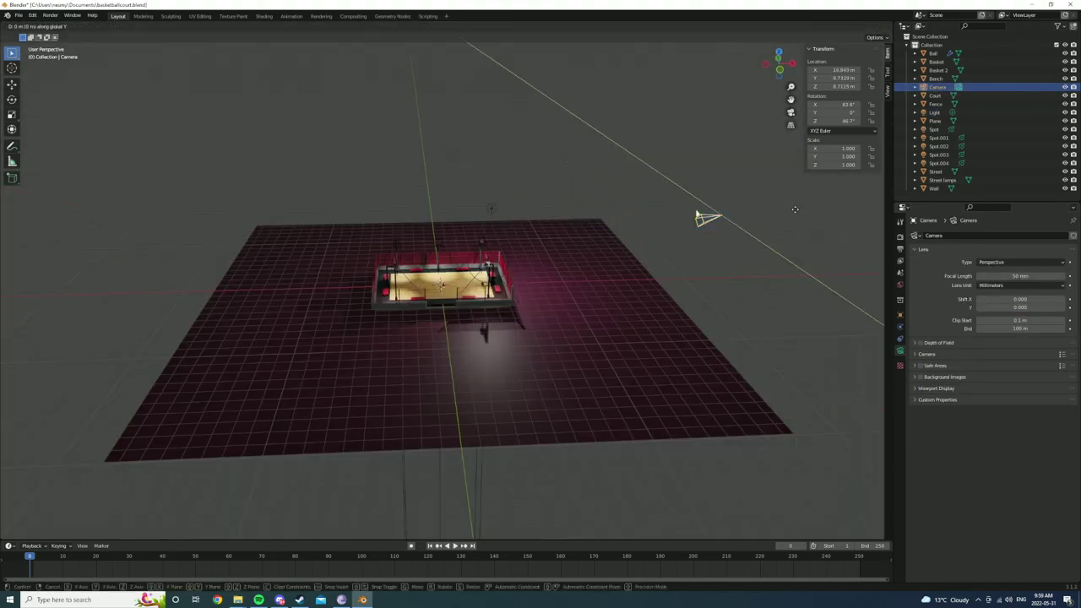
left_click(844, 273)
Raise and then lower the camera along Z to frame the court, with overlays shown again.
key("g")
key("z")
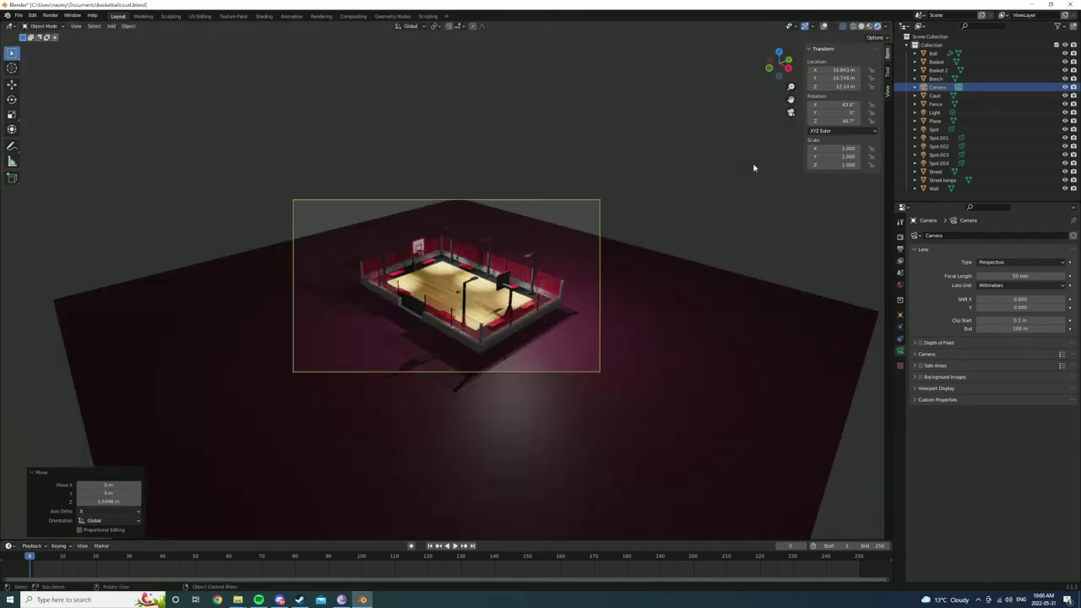
left_click(770, 148)
key("g")
key("z")
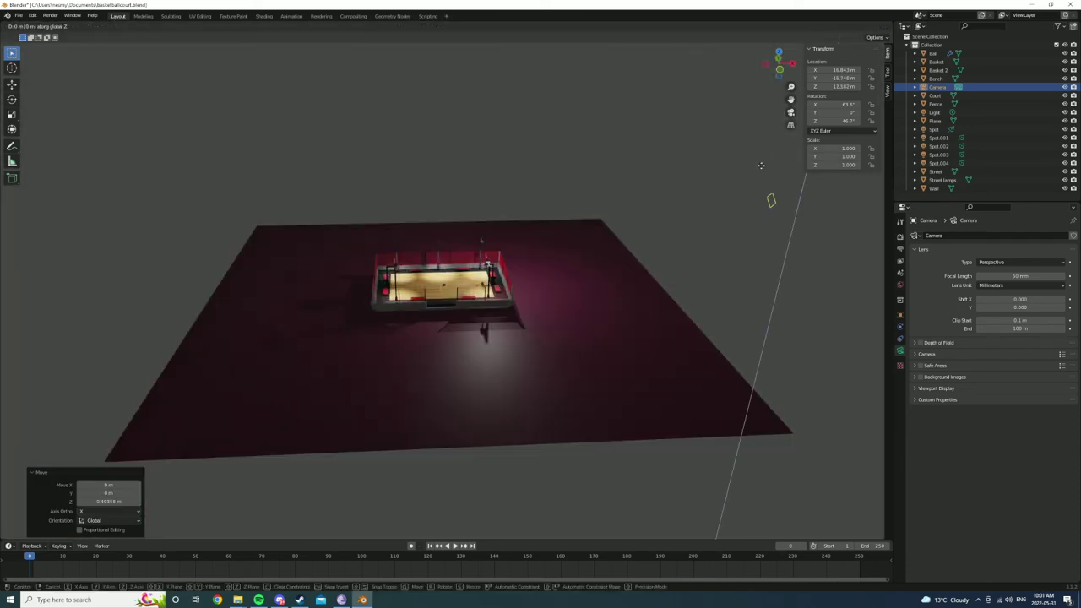
left_click(756, 181)
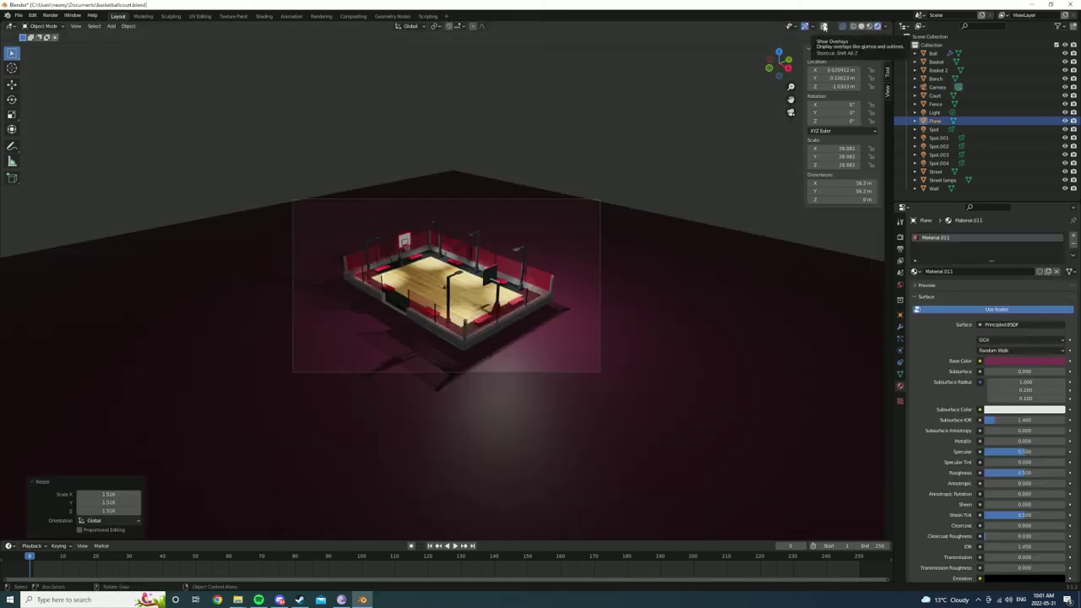
left_click(823, 26)
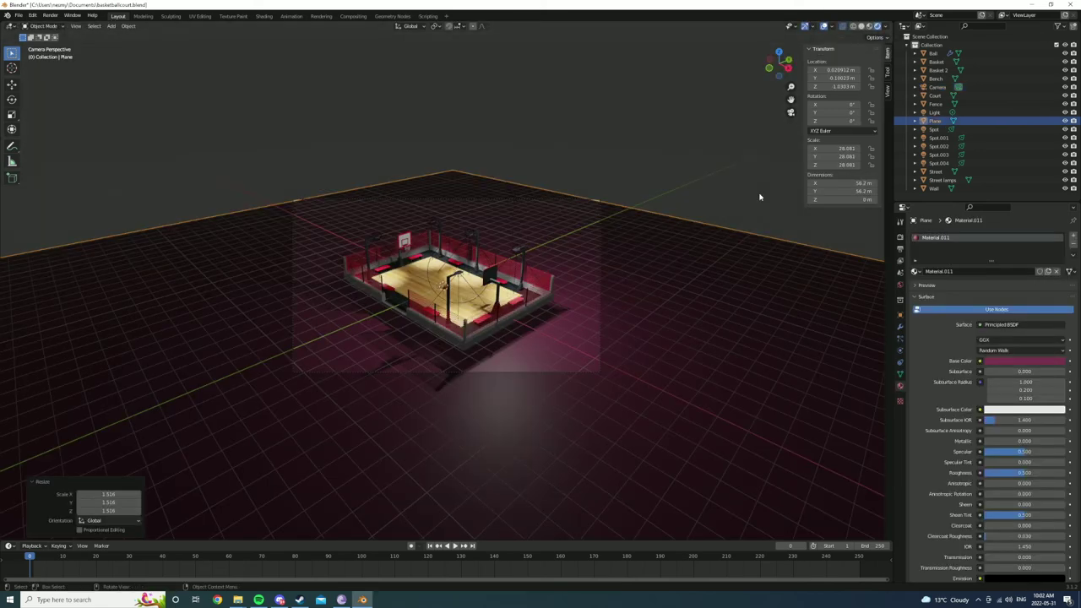
scroll(759, 197, "up", 3)
scroll(625, 203, "up", 2)
Enable Bloom and tune its threshold, radius and intensity.
left_click(900, 250)
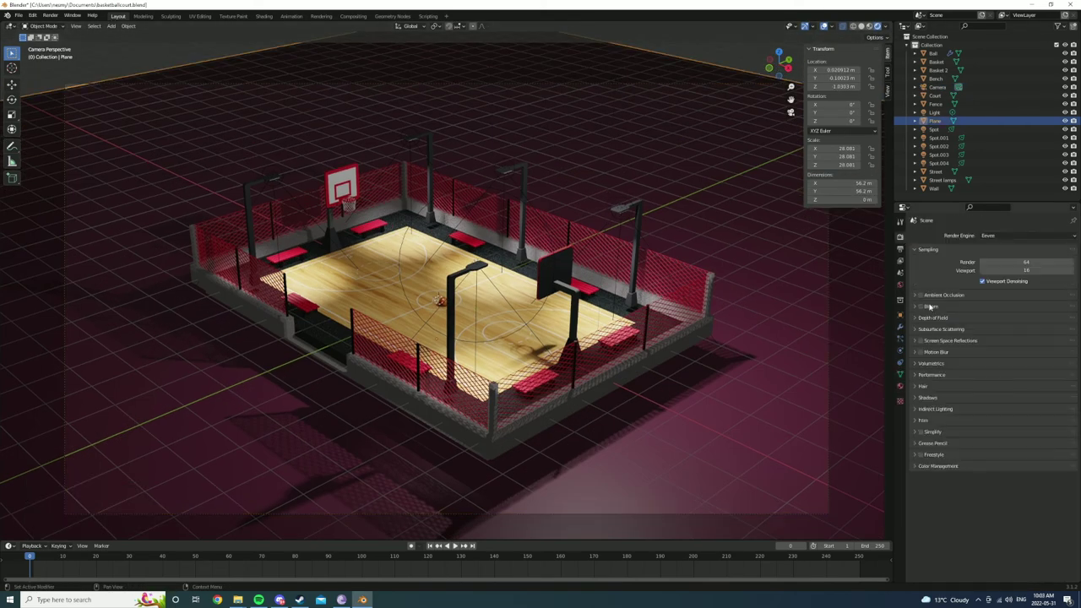
left_click(920, 307)
left_click(916, 306)
left_click_drag(984, 319, 990, 365)
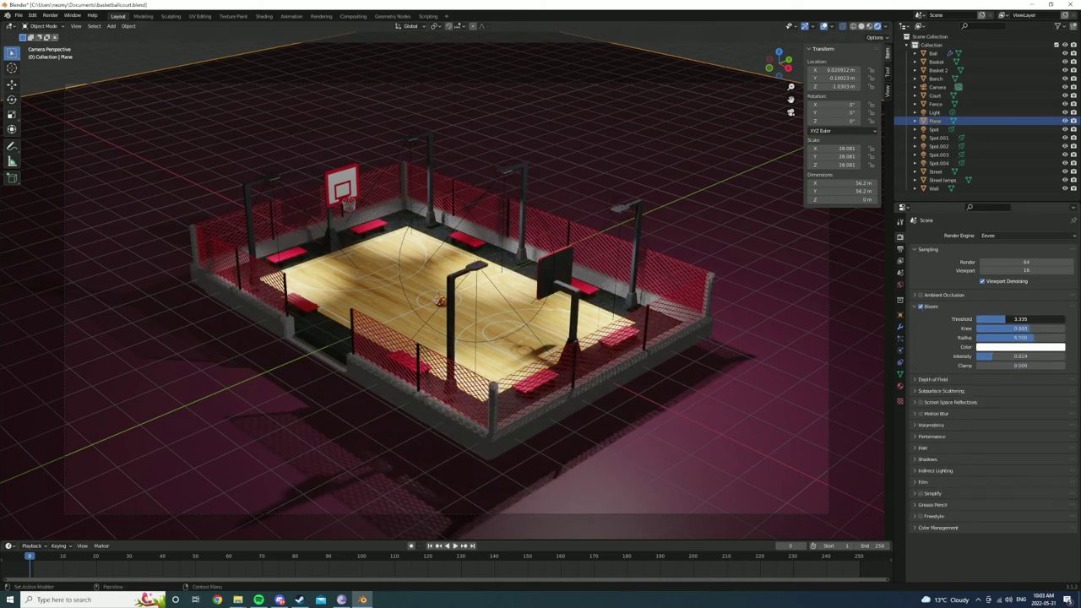
Set the Color Management Look to Medium High Contrast, then hide overlays and view through the camera.
left_click(942, 527)
scroll(956, 511, "down", 2)
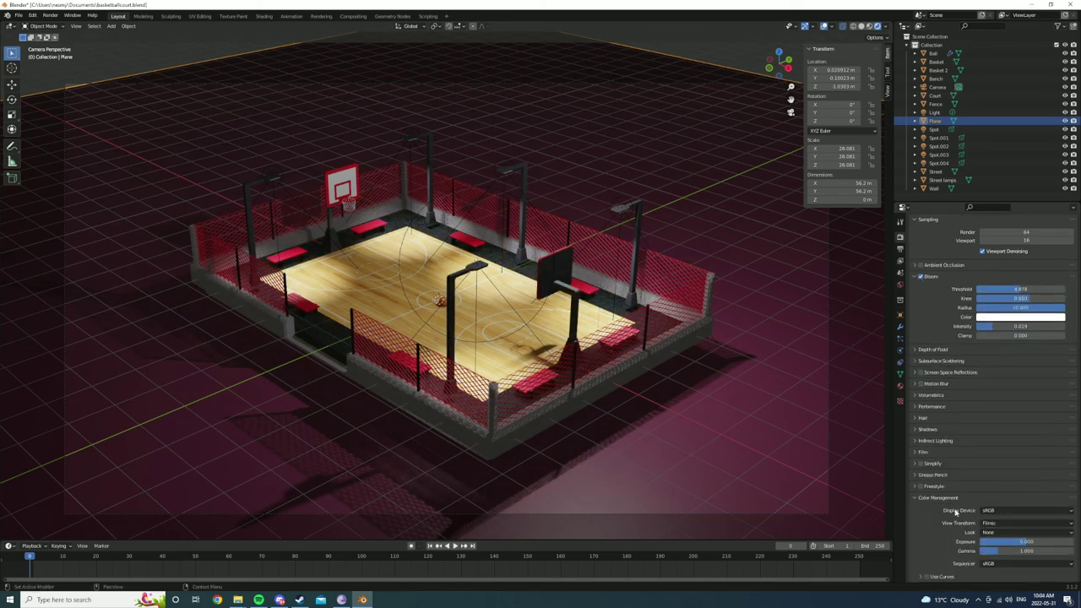
left_click(1025, 535)
left_click(1030, 491)
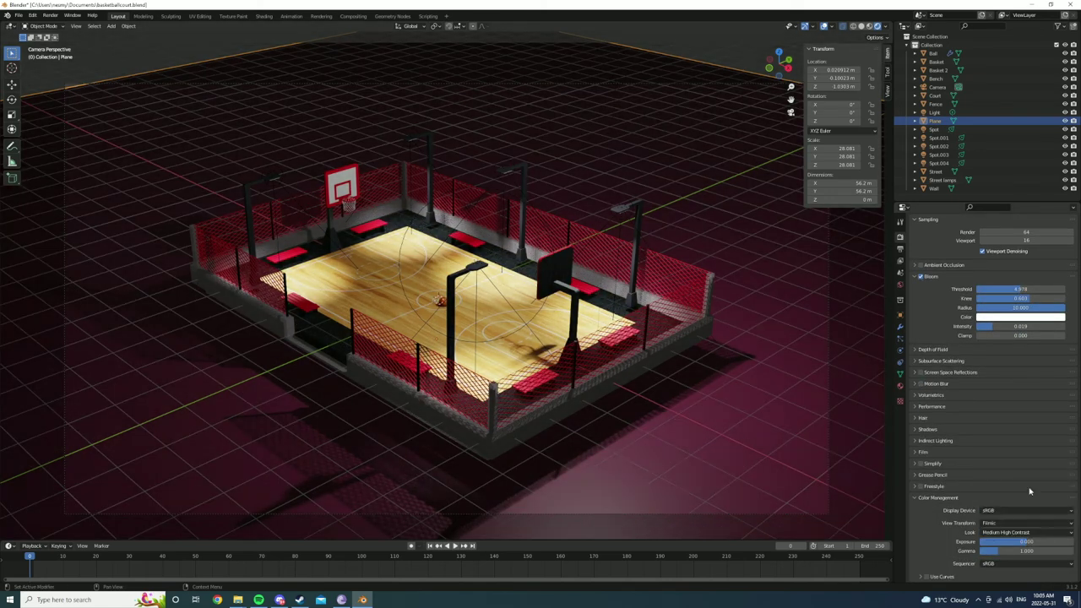
scroll(527, 305, "down", 3)
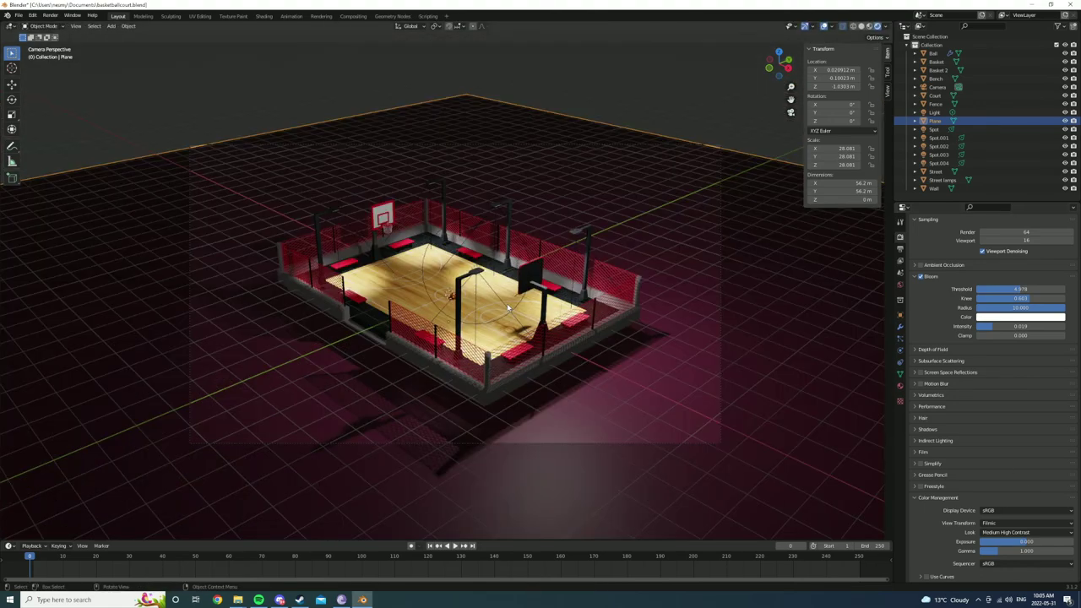
left_click(790, 126)
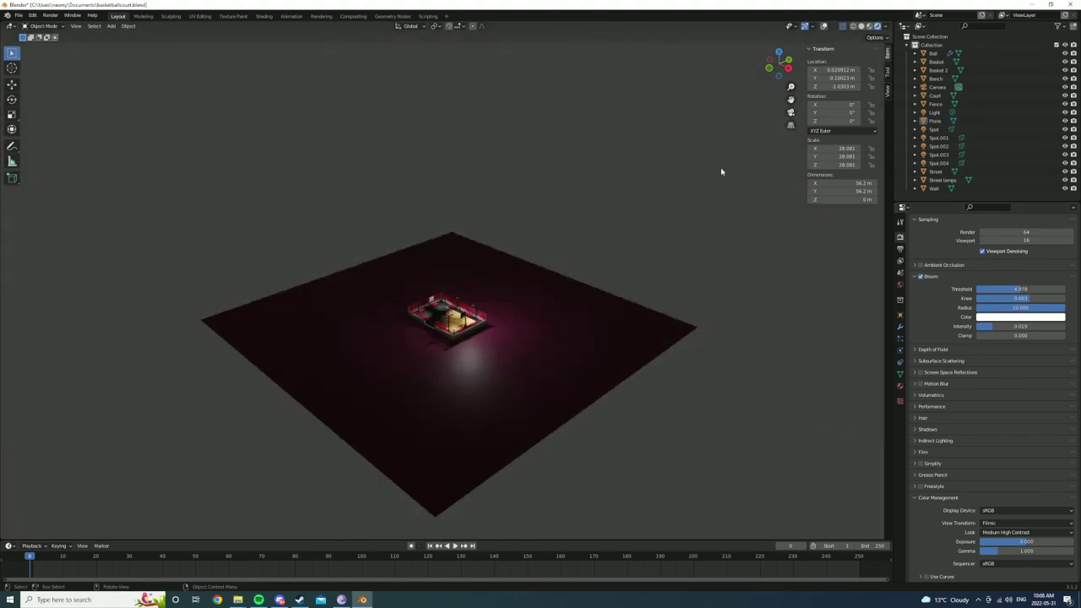
key("KP_0")
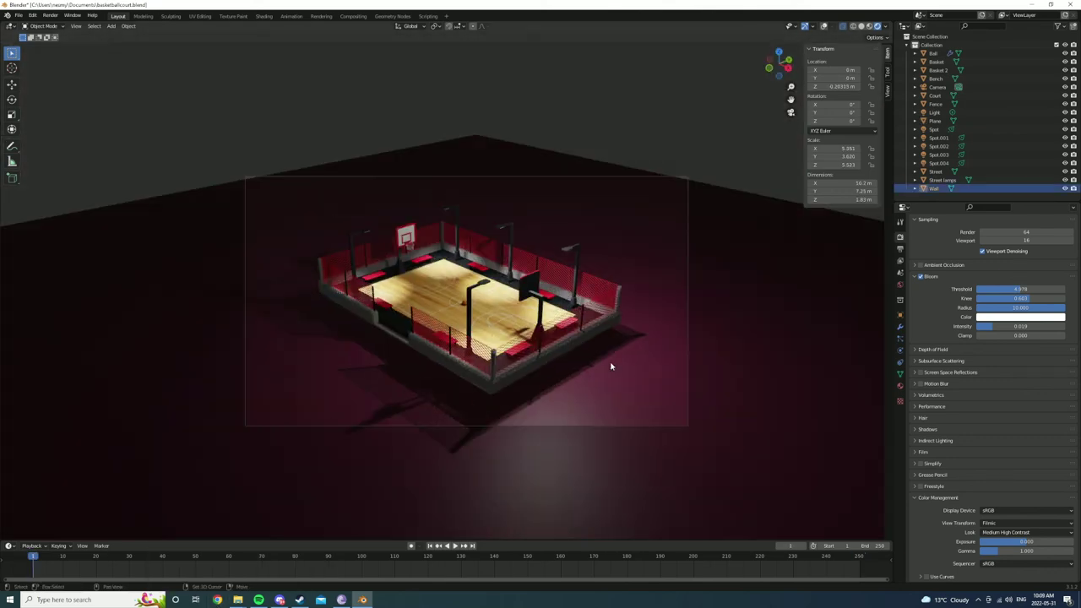
Scale up the ground plane and shift the camera sideways to recentre the court.
left_click(611, 365)
key("s")
left_click(779, 306)
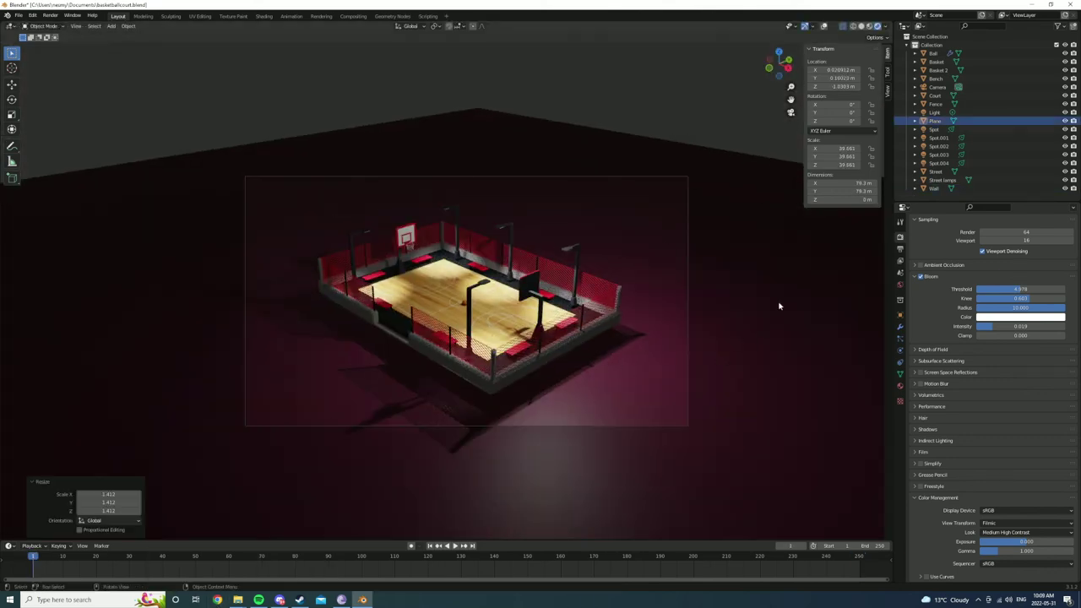
left_click(685, 284)
left_click_drag(840, 78, 857, 78)
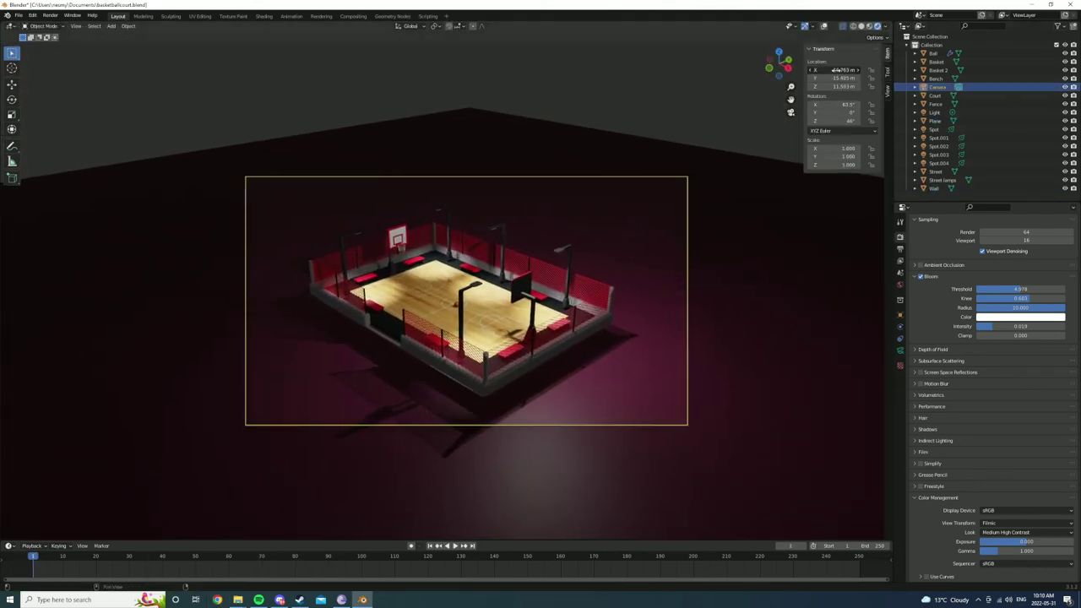
scroll(620, 285, "up", 3)
left_click(620, 284)
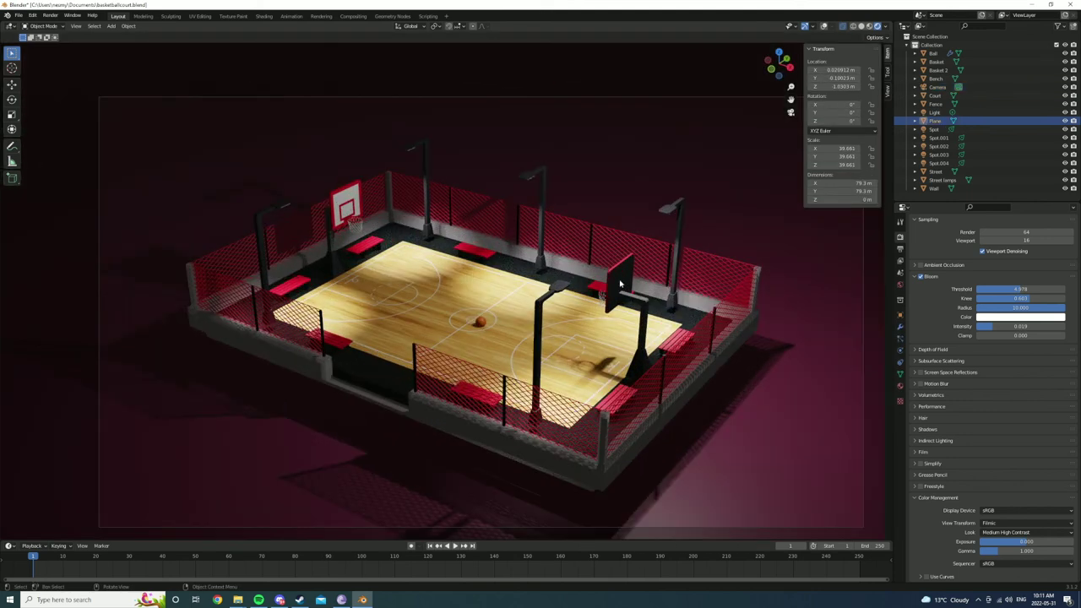
left_click(620, 284)
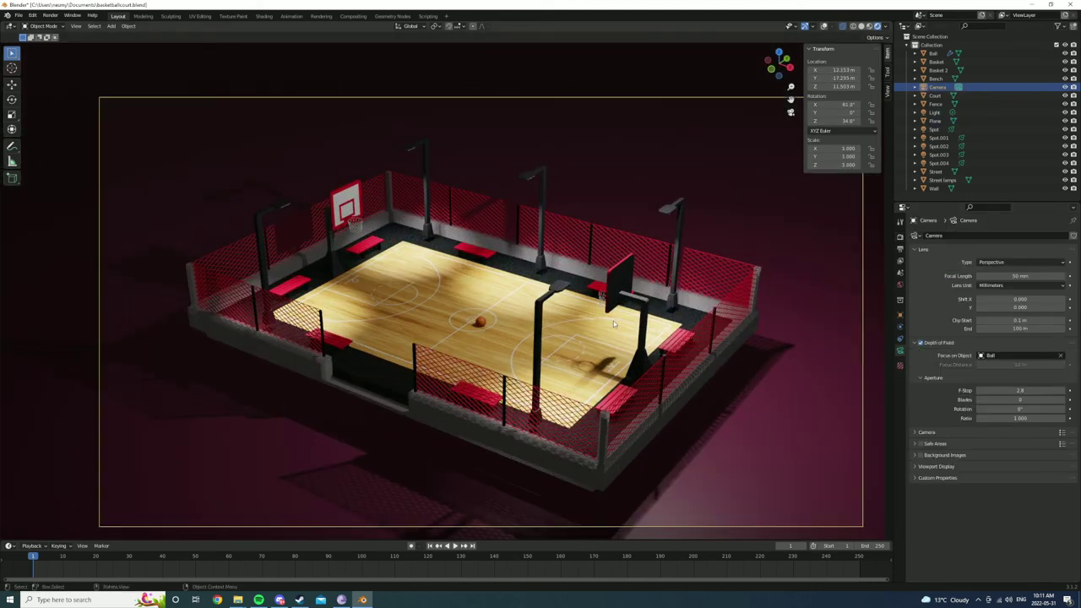